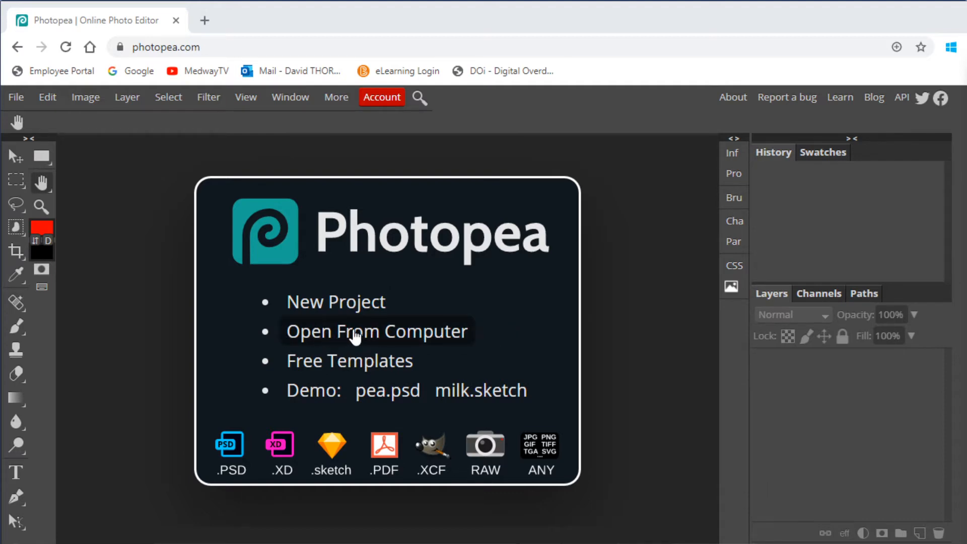
Open the photo IMG_0479 from the Desktop folder of the computer.
{"action": "left_click", "coordinate": [339, 333]}
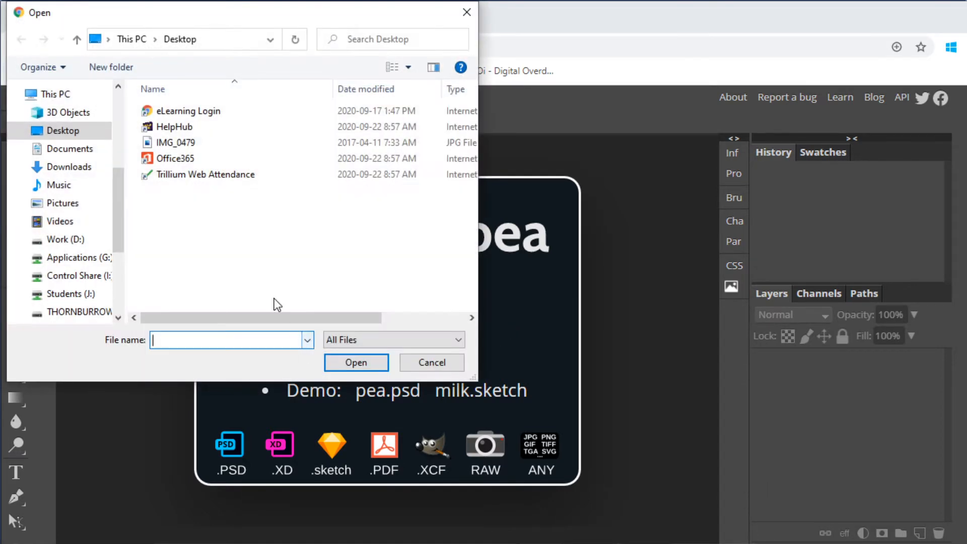
{"action": "left_click", "coordinate": [168, 143]}
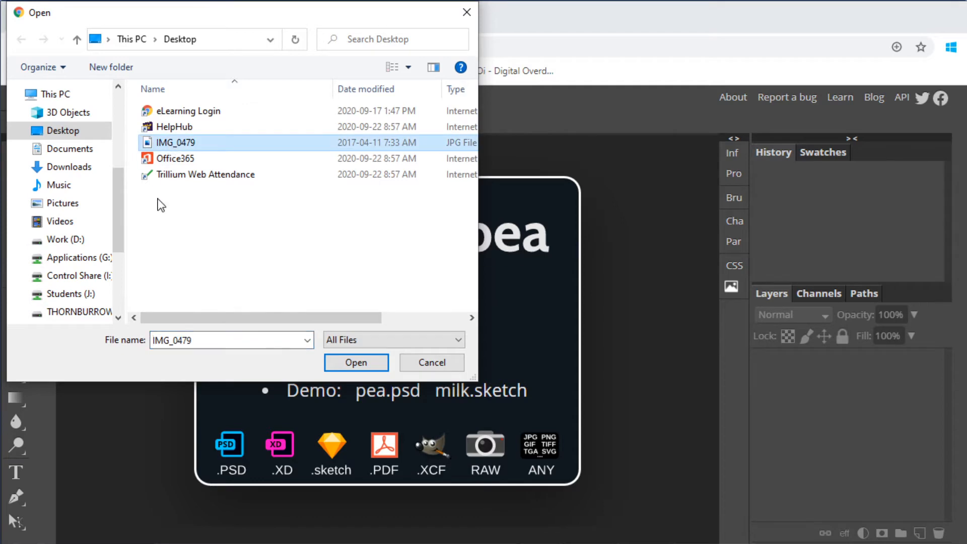
{"action": "left_click", "coordinate": [373, 361]}
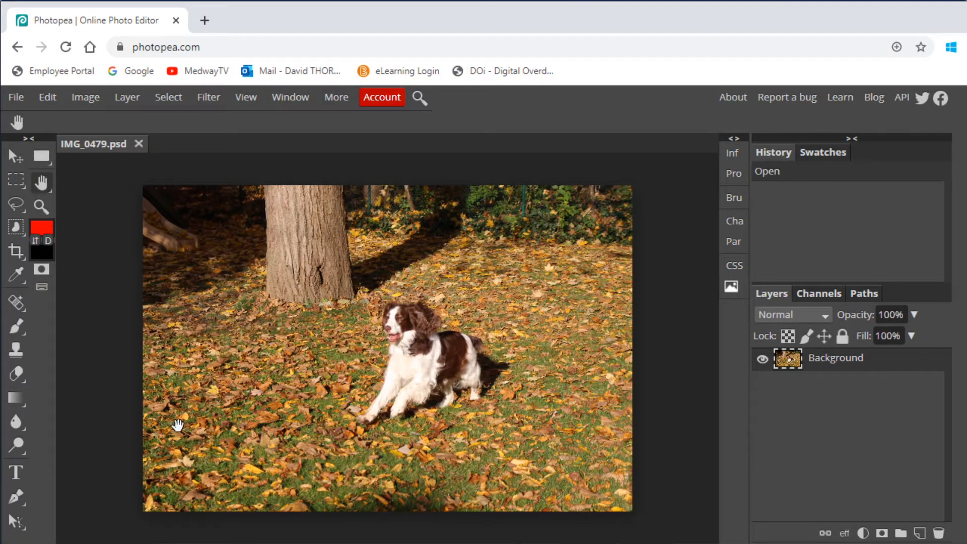
Make a rectangular selection of about 10 by 10 pixels on the dog's nose.
{"action": "left_click", "coordinate": [41, 207]}
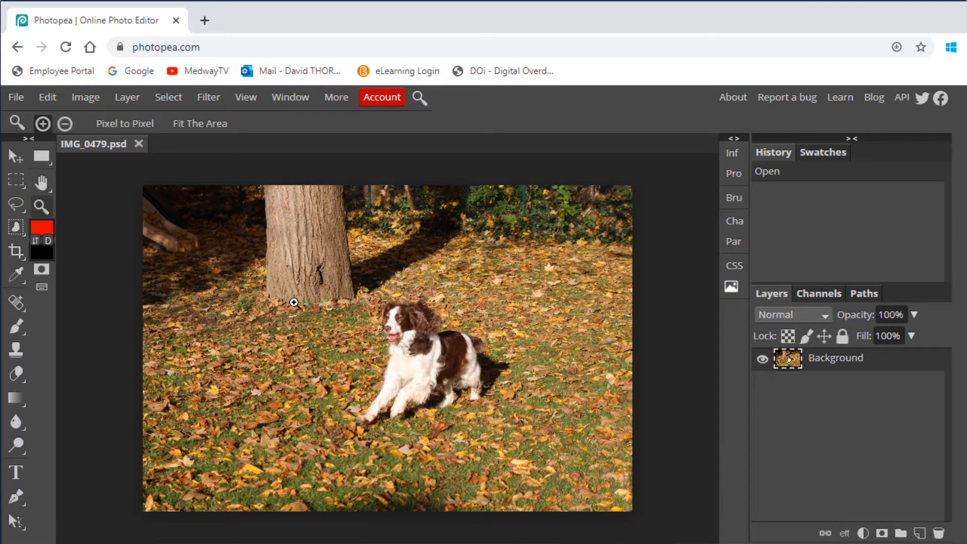
{"action": "left_click", "coordinate": [411, 348]}
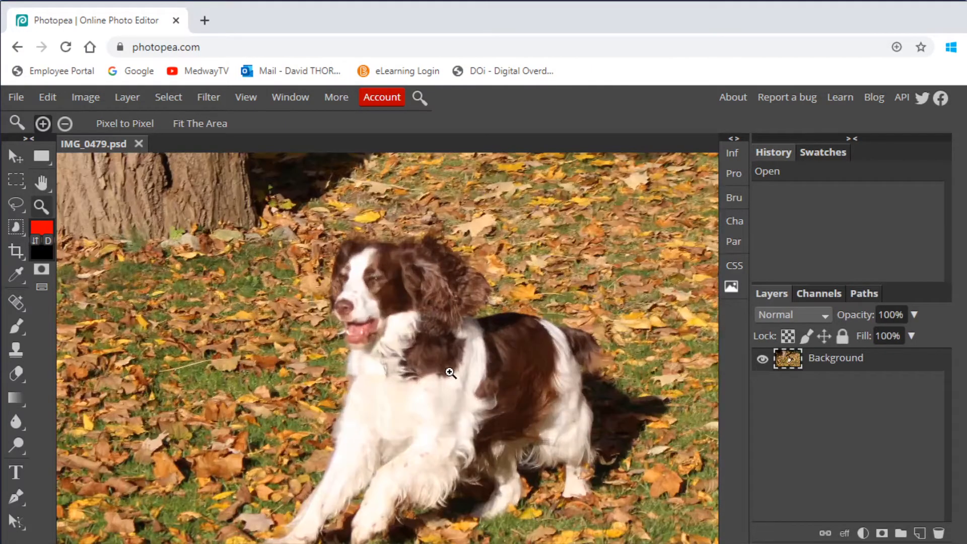
{"action": "left_click_drag", "start_coordinate": [353, 309], "coordinate": [383, 333]}
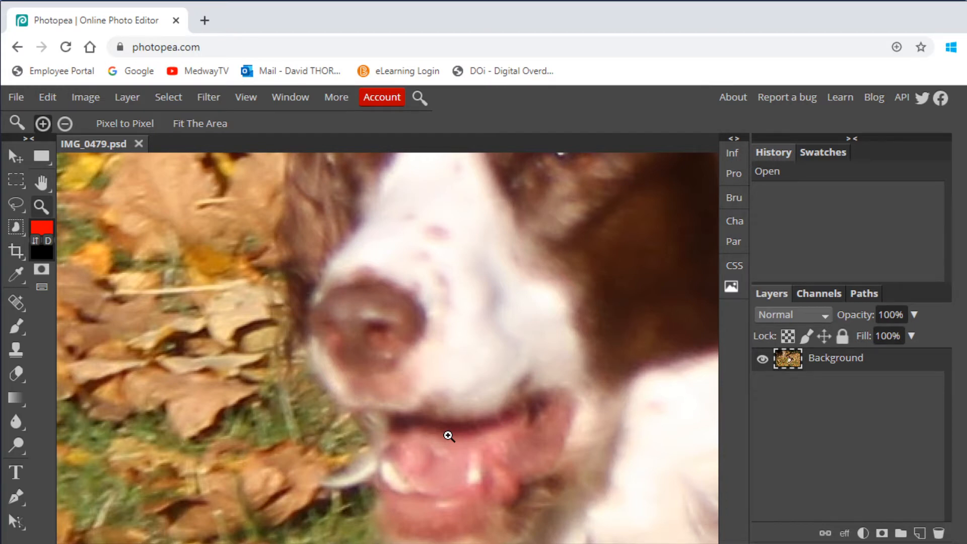
{"action": "left_click", "coordinate": [352, 330]}
{"action": "left_click", "coordinate": [383, 355]}
{"action": "left_click", "coordinate": [399, 367]}
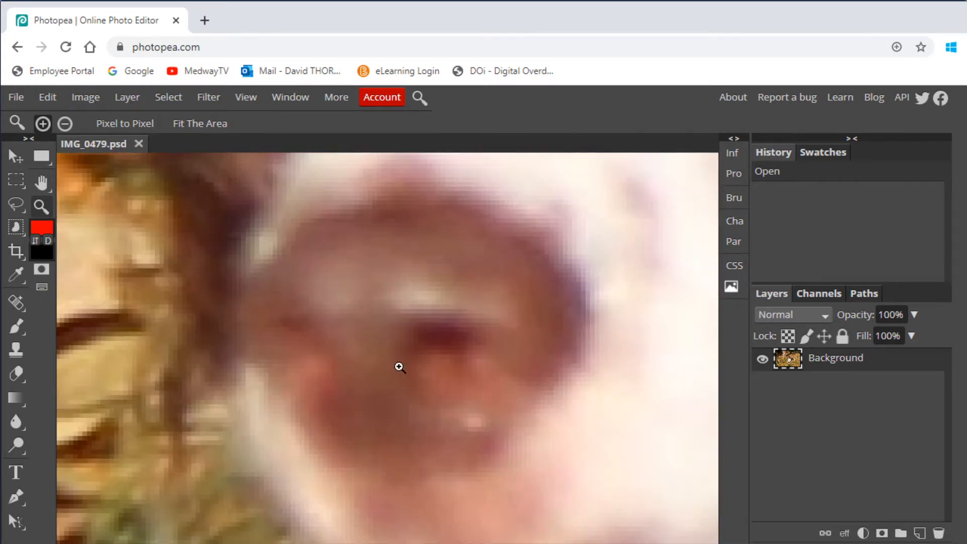
{"action": "left_click", "coordinate": [402, 370]}
{"action": "left_click", "coordinate": [455, 397]}
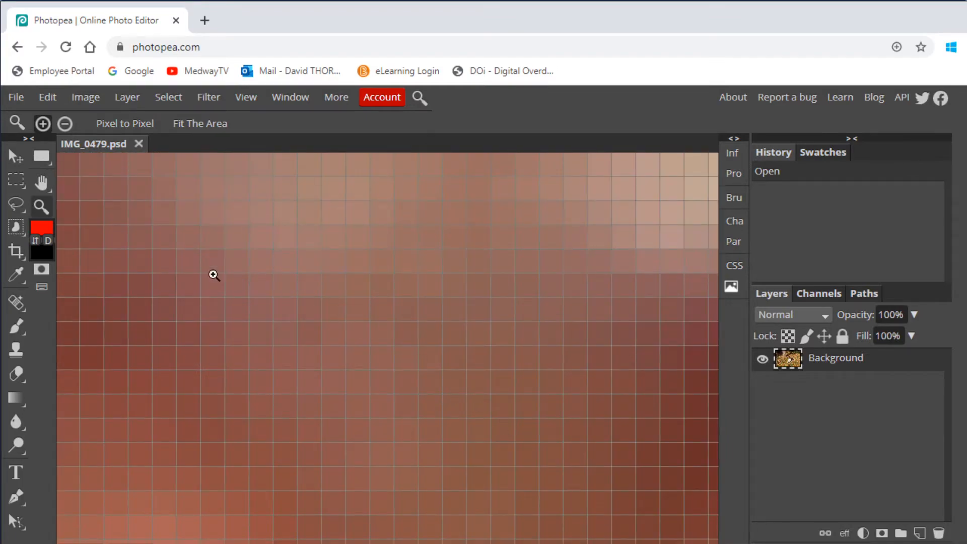
{"action": "left_click", "coordinate": [16, 180]}
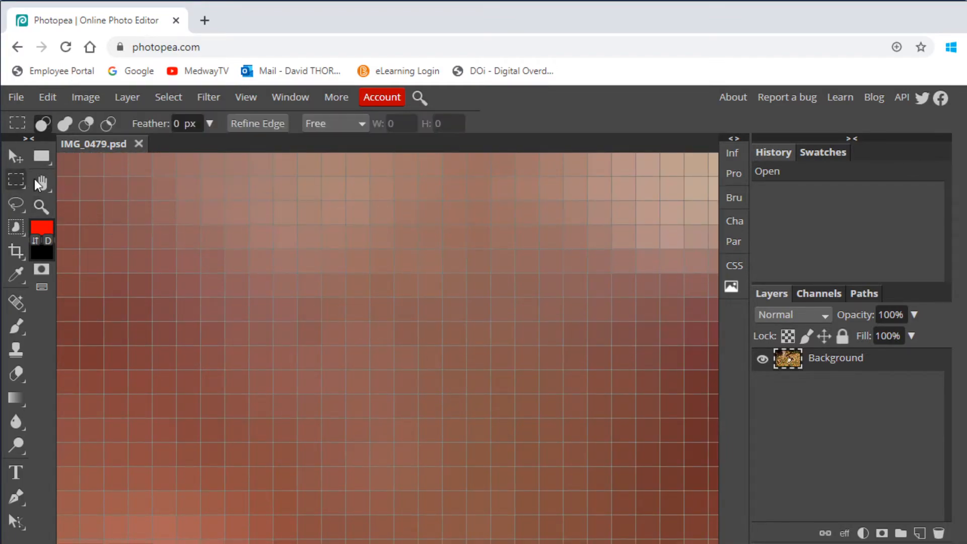
{"action": "left_click_drag", "start_coordinate": [130, 199], "coordinate": [358, 423]}
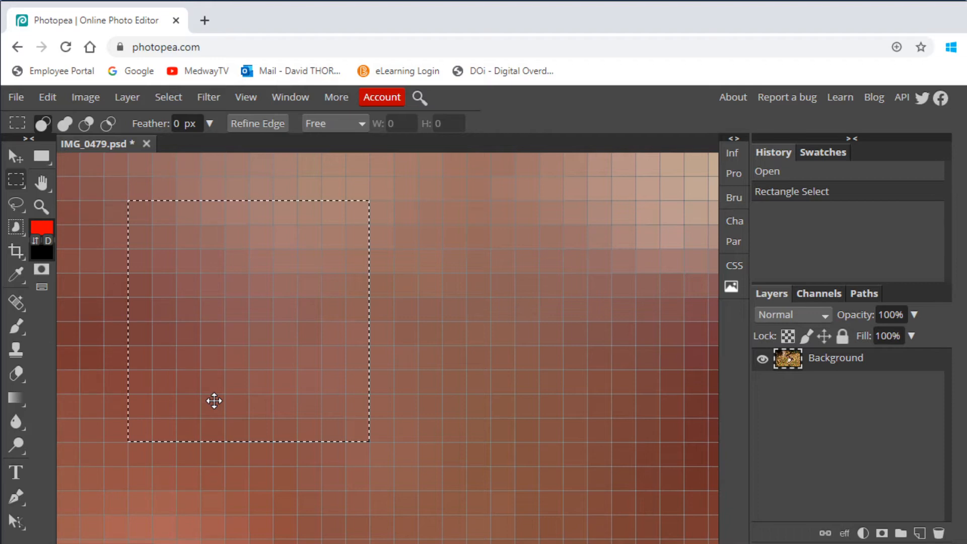
Check the photo's width and height in the Image Size settings, leaving the values as they are.
{"action": "key", "text": "ctrl+minus"}
{"action": "key", "text": "ctrl+minus"}
{"action": "key", "text": "ctrl+minus"}
{"action": "key", "text": "ctrl+minus"}
{"action": "key", "text": "ctrl+minus"}
{"action": "key", "text": "ctrl+minus"}
{"action": "key", "text": "ctrl+minus"}
{"action": "key", "text": "ctrl+minus"}
{"action": "key", "text": "ctrl+minus"}
{"action": "key", "text": "ctrl+minus"}
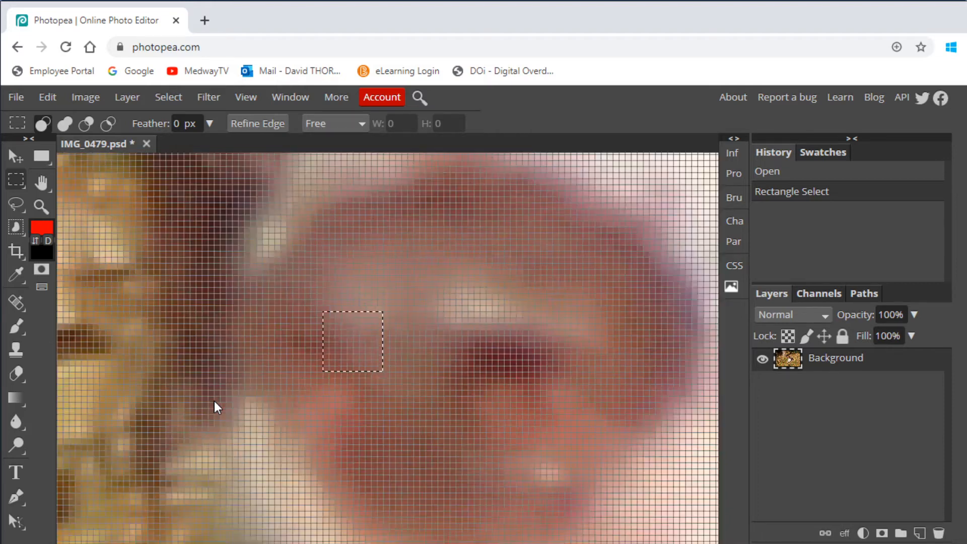
{"action": "key", "text": "ctrl+minus"}
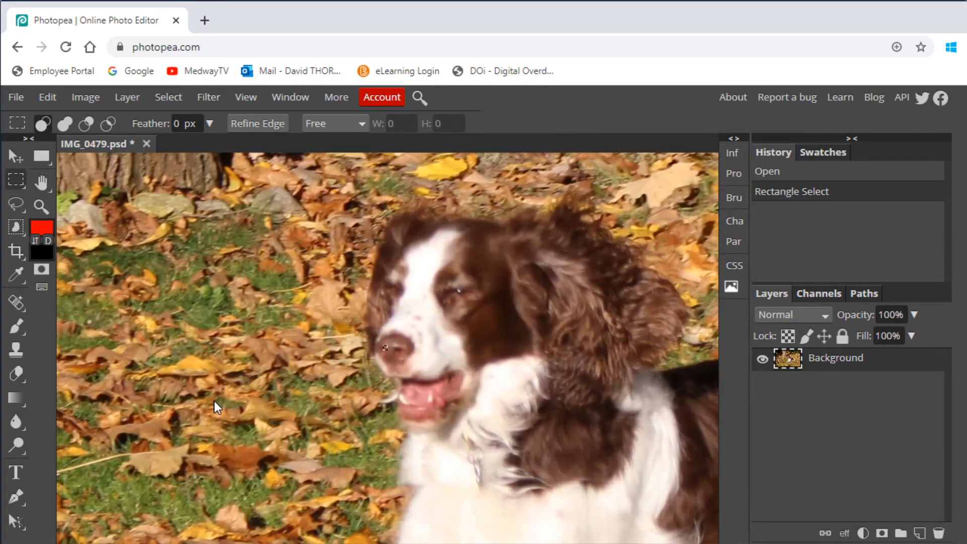
{"action": "left_click", "coordinate": [95, 98]}
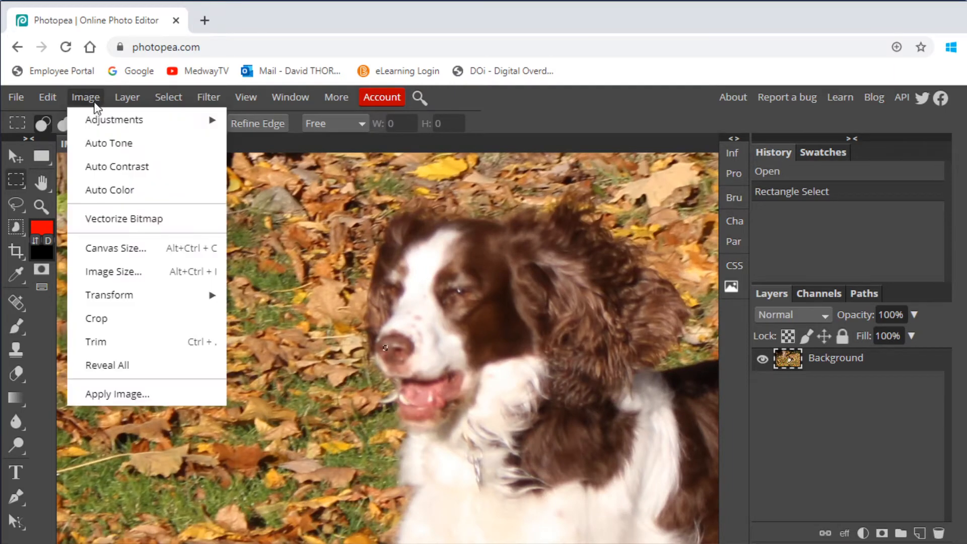
{"action": "left_click", "coordinate": [112, 277]}
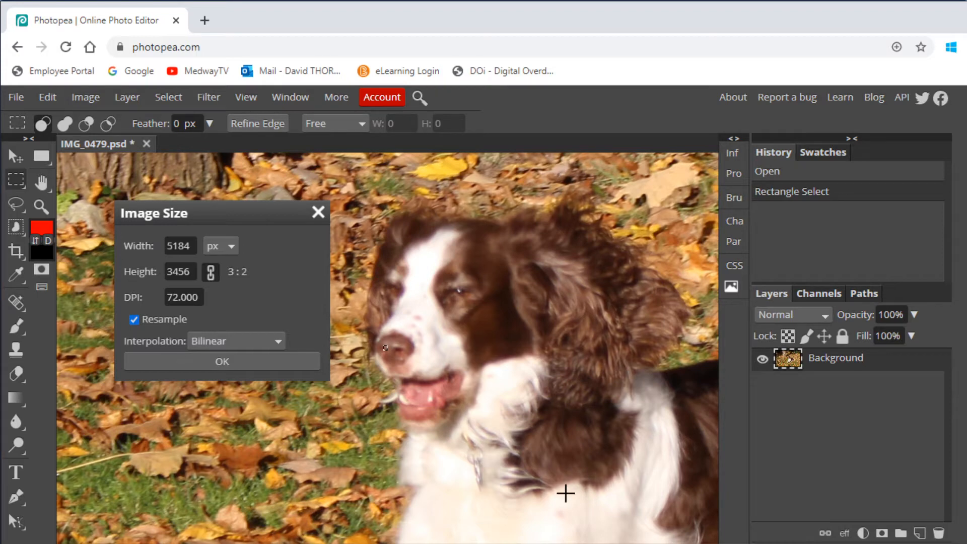
{"action": "left_click", "coordinate": [318, 212]}
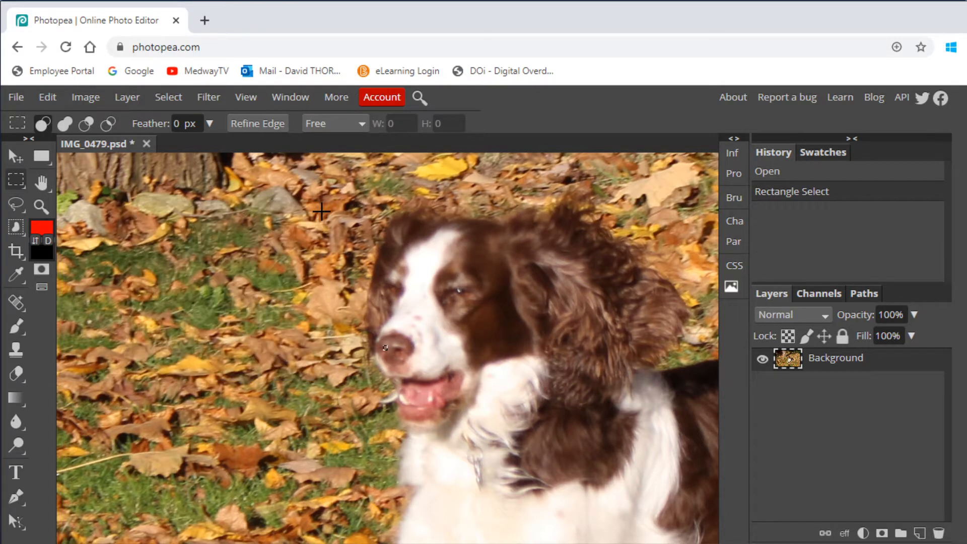
Lasso a freehand section along the fur edge above the dog's forehead, and deselect it.
{"action": "left_click", "coordinate": [42, 207]}
{"action": "left_click_drag", "start_coordinate": [414, 250], "coordinate": [446, 278]}
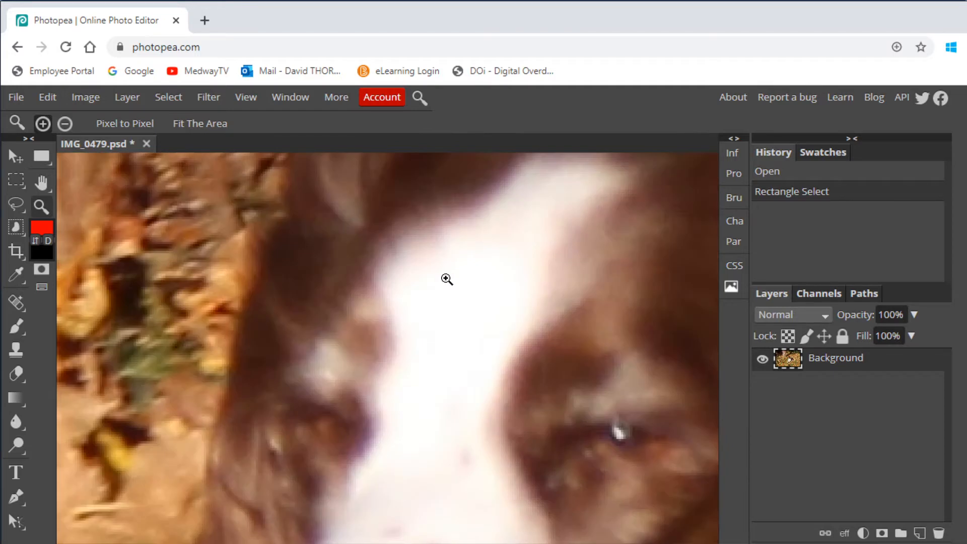
{"action": "left_click", "coordinate": [41, 183]}
{"action": "left_click_drag", "start_coordinate": [404, 218], "coordinate": [281, 358]}
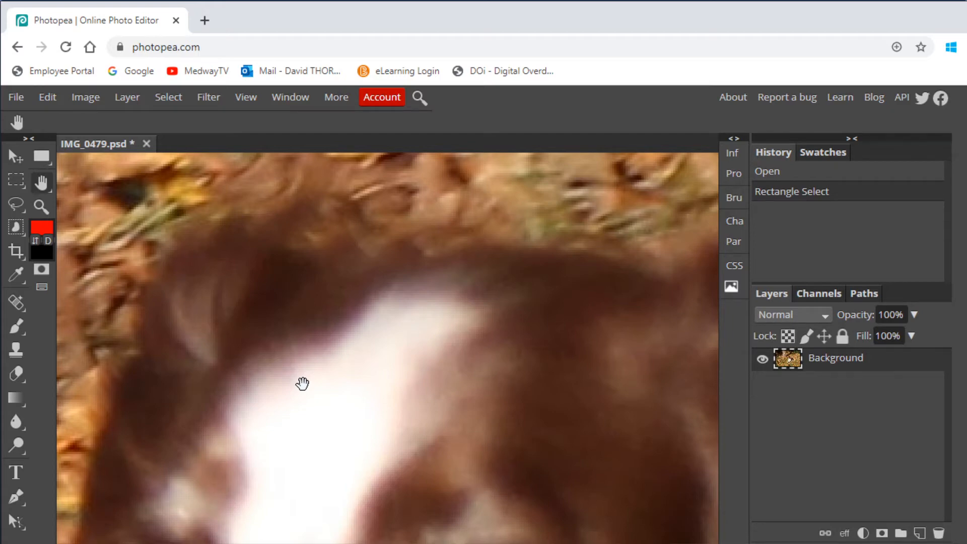
{"action": "left_click", "coordinate": [12, 205]}
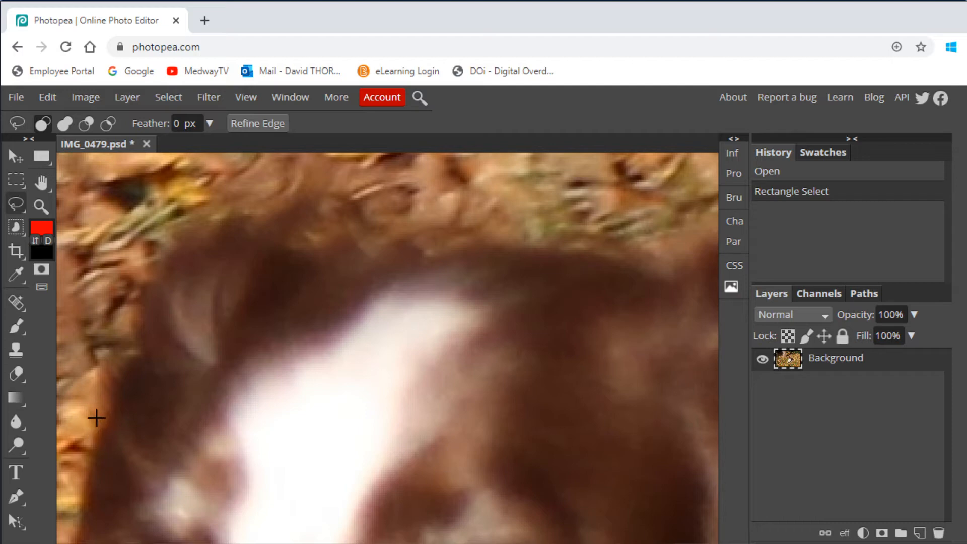
{"action": "mouse_move", "coordinate": [100, 422]}
{"action": "left_mouse_down"}
{"action": "mouse_move", "coordinate": [96, 381]}
{"action": "mouse_move", "coordinate": [135, 339]}
{"action": "mouse_move", "coordinate": [163, 258]}
{"action": "mouse_move", "coordinate": [237, 212]}
{"action": "mouse_move", "coordinate": [259, 216]}
{"action": "mouse_move", "coordinate": [315, 196]}
{"action": "mouse_move", "coordinate": [411, 229]}
{"action": "mouse_move", "coordinate": [479, 223]}
{"action": "mouse_move", "coordinate": [529, 242]}
{"action": "left_mouse_up"}
{"action": "left_click_drag", "start_coordinate": [529, 243], "coordinate": [529, 243]}
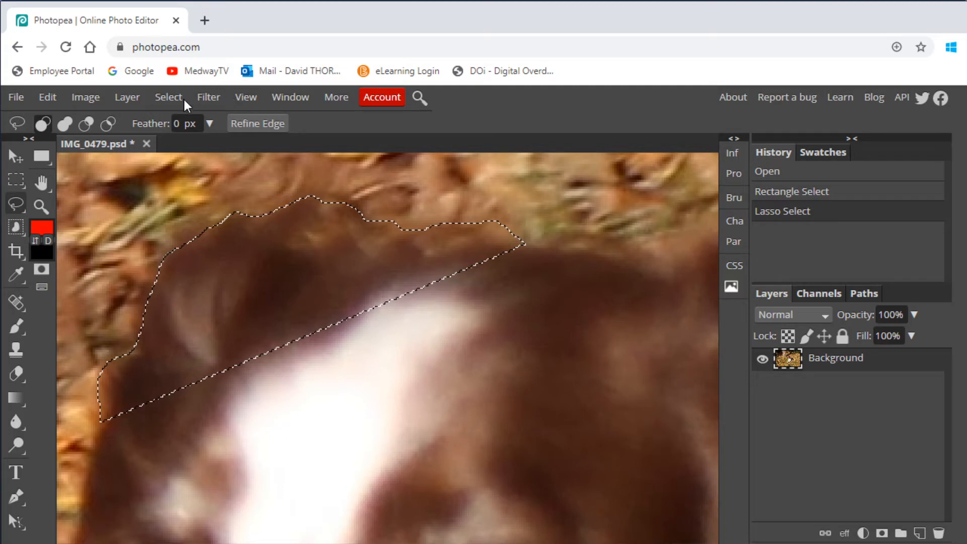
{"action": "left_click", "coordinate": [168, 97]}
{"action": "left_click", "coordinate": [176, 146]}
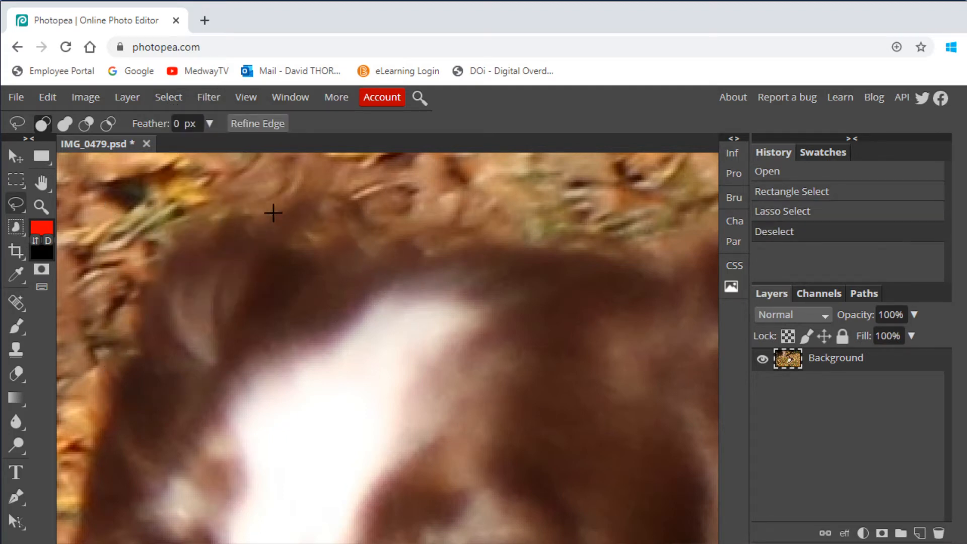
Try a quick lasso line across only the top edge of the dog's head, and deselect it.
{"action": "mouse_move", "coordinate": [295, 198]}
{"action": "left_mouse_down"}
{"action": "mouse_move", "coordinate": [329, 185]}
{"action": "mouse_move", "coordinate": [463, 248]}
{"action": "mouse_move", "coordinate": [531, 245]}
{"action": "mouse_move", "coordinate": [611, 259]}
{"action": "mouse_move", "coordinate": [664, 258]}
{"action": "mouse_move", "coordinate": [703, 217]}
{"action": "left_mouse_up"}
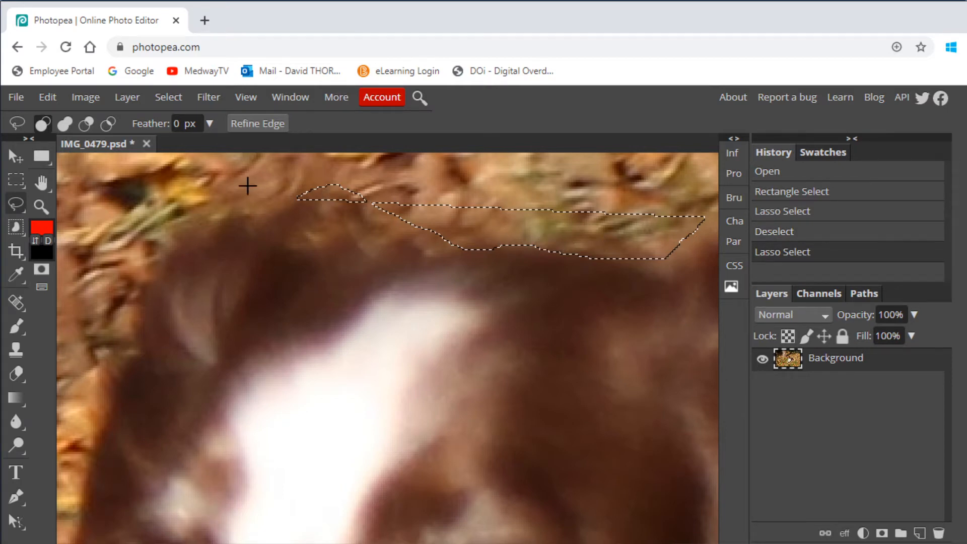
{"action": "left_click", "coordinate": [174, 101]}
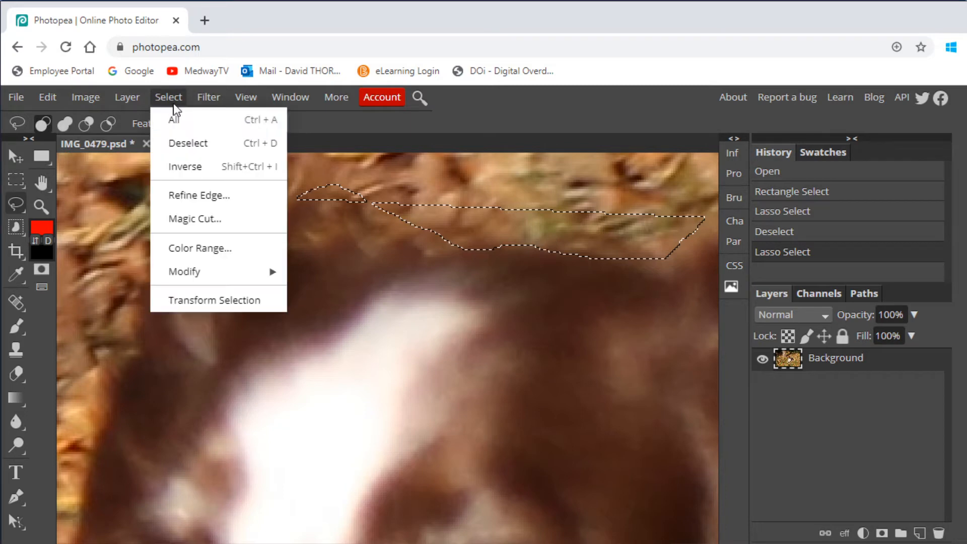
{"action": "left_click", "coordinate": [172, 141]}
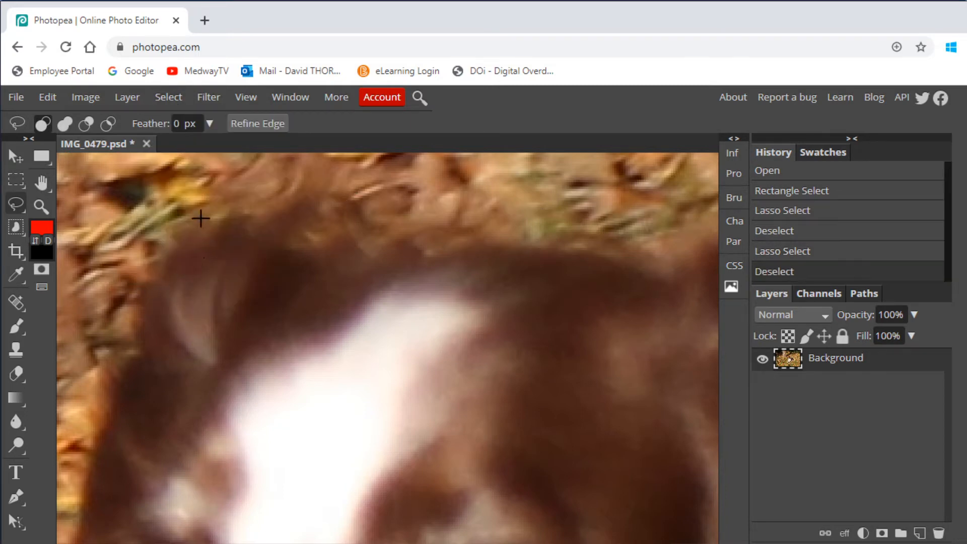
Draw a loose lasso loop around the dog's forehead, and clear that selection.
{"action": "mouse_move", "coordinate": [201, 217]}
{"action": "left_mouse_down"}
{"action": "mouse_move", "coordinate": [250, 181]}
{"action": "mouse_move", "coordinate": [307, 171]}
{"action": "mouse_move", "coordinate": [455, 242]}
{"action": "mouse_move", "coordinate": [596, 258]}
{"action": "mouse_move", "coordinate": [619, 244]}
{"action": "left_mouse_up"}
{"action": "mouse_move", "coordinate": [633, 196]}
{"action": "left_mouse_down"}
{"action": "mouse_move", "coordinate": [679, 207]}
{"action": "mouse_move", "coordinate": [702, 265]}
{"action": "mouse_move", "coordinate": [694, 326]}
{"action": "mouse_move", "coordinate": [651, 409]}
{"action": "mouse_move", "coordinate": [572, 464]}
{"action": "mouse_move", "coordinate": [423, 485]}
{"action": "mouse_move", "coordinate": [330, 480]}
{"action": "mouse_move", "coordinate": [213, 438]}
{"action": "left_mouse_up"}
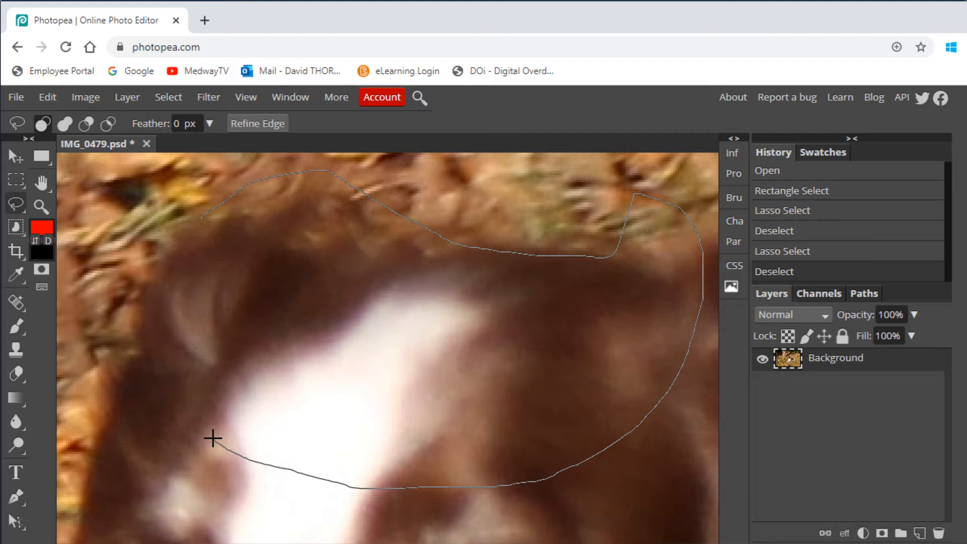
{"action": "left_click_drag", "start_coordinate": [213, 438], "coordinate": [213, 439]}
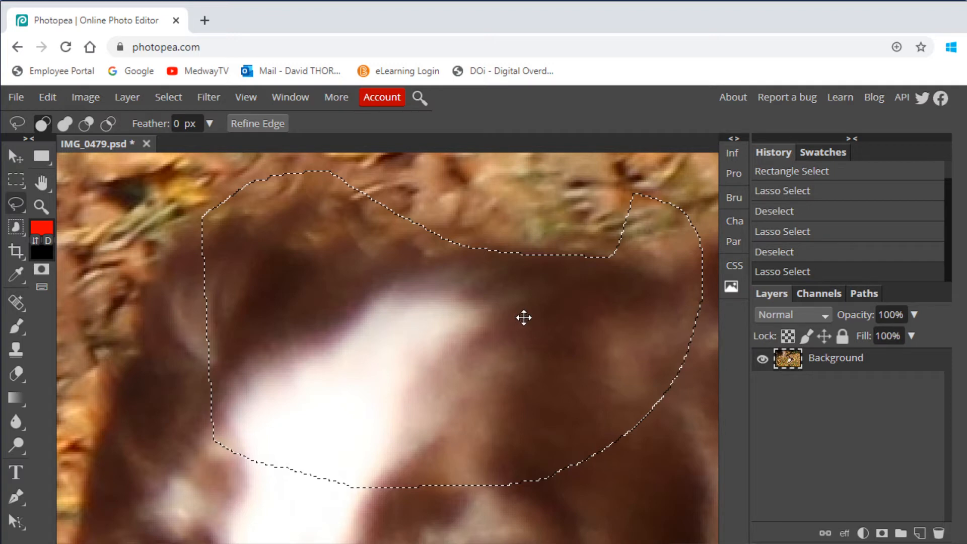
{"action": "left_click", "coordinate": [40, 182]}
{"action": "left_click_drag", "start_coordinate": [641, 319], "coordinate": [612, 336]}
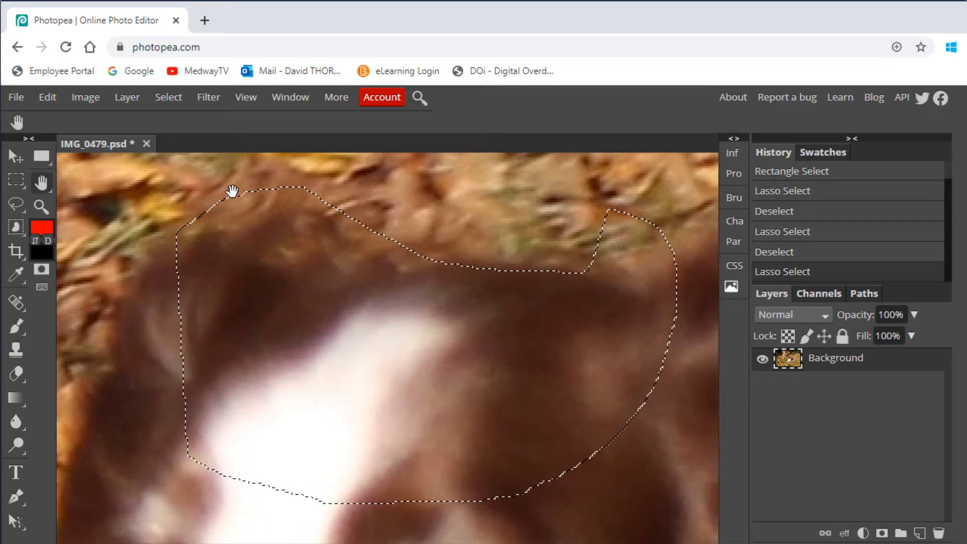
{"action": "left_click", "coordinate": [166, 103]}
{"action": "left_click", "coordinate": [176, 145]}
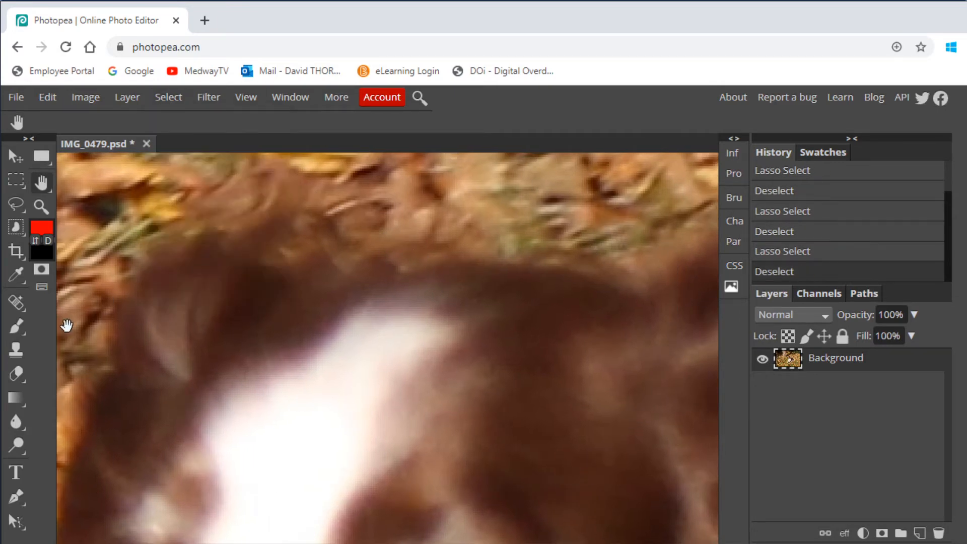
Lasso the top of the dog's head along its fur outline, closing the loop through the forehead just above the eyes.
{"action": "left_click", "coordinate": [17, 209]}
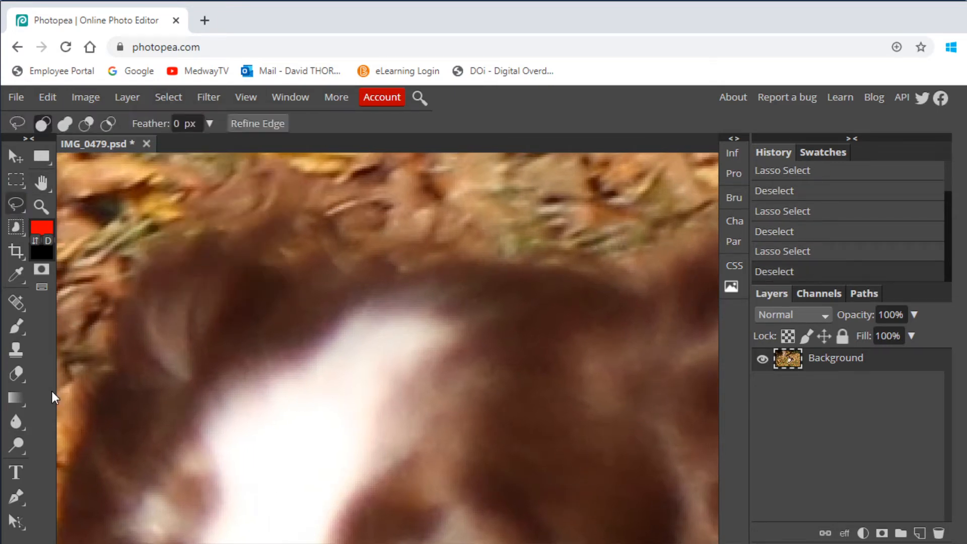
{"action": "mouse_move", "coordinate": [71, 459]}
{"action": "left_mouse_down"}
{"action": "mouse_move", "coordinate": [85, 405]}
{"action": "mouse_move", "coordinate": [113, 375]}
{"action": "mouse_move", "coordinate": [117, 319]}
{"action": "mouse_move", "coordinate": [143, 265]}
{"action": "mouse_move", "coordinate": [181, 239]}
{"action": "mouse_move", "coordinate": [253, 224]}
{"action": "left_mouse_up"}
{"action": "mouse_move", "coordinate": [351, 229]}
{"action": "left_mouse_down"}
{"action": "mouse_move", "coordinate": [508, 264]}
{"action": "mouse_move", "coordinate": [563, 261]}
{"action": "mouse_move", "coordinate": [613, 272]}
{"action": "mouse_move", "coordinate": [638, 270]}
{"action": "mouse_move", "coordinate": [697, 236]}
{"action": "mouse_move", "coordinate": [706, 292]}
{"action": "mouse_move", "coordinate": [671, 417]}
{"action": "mouse_move", "coordinate": [564, 511]}
{"action": "mouse_move", "coordinate": [327, 522]}
{"action": "left_mouse_up"}
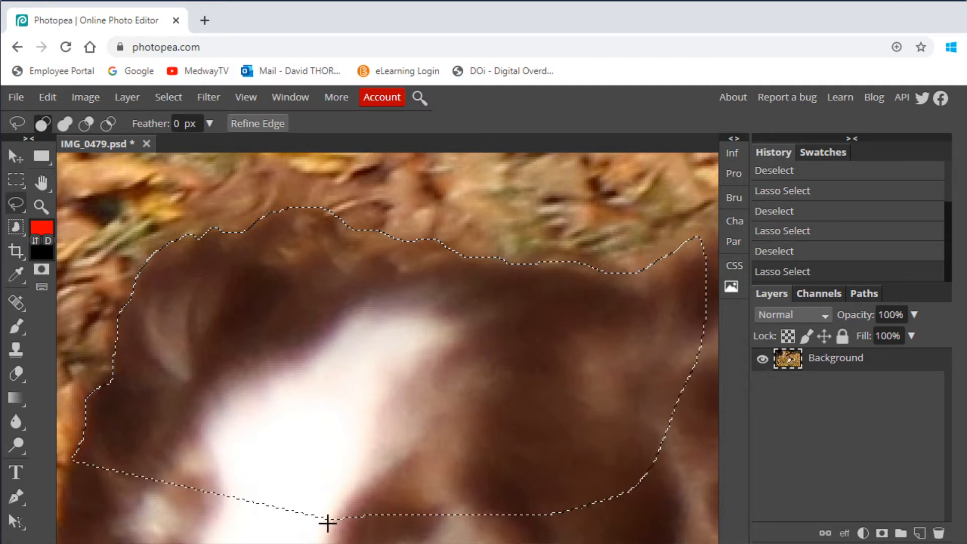
Try a new lasso selection around the curly fur on top of the dog's ear, and undo it.
{"action": "left_click", "coordinate": [41, 182]}
{"action": "left_click_drag", "start_coordinate": [678, 291], "coordinate": [209, 386]}
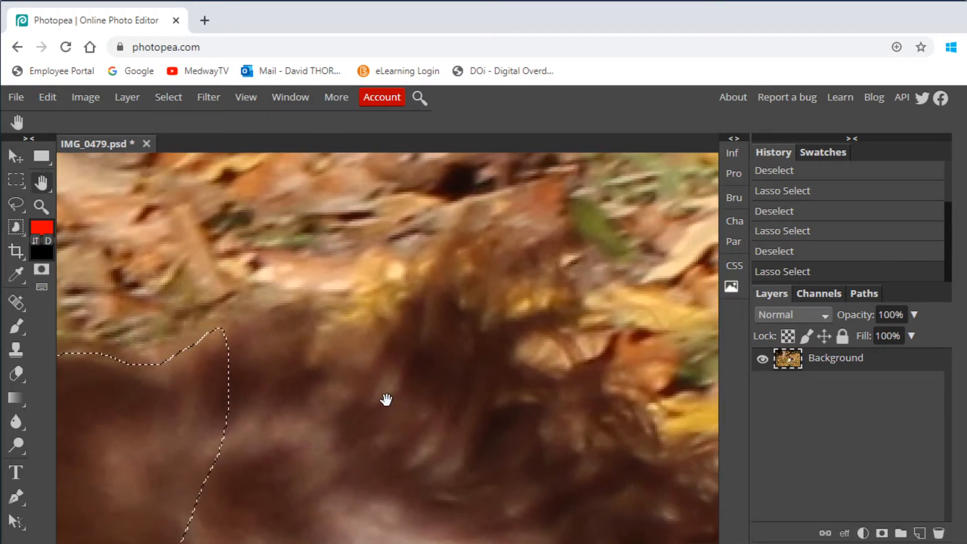
{"action": "scroll", "coordinate": [384, 397], "scroll_direction": "down", "scroll_amount": 3}
{"action": "left_click", "coordinate": [41, 206]}
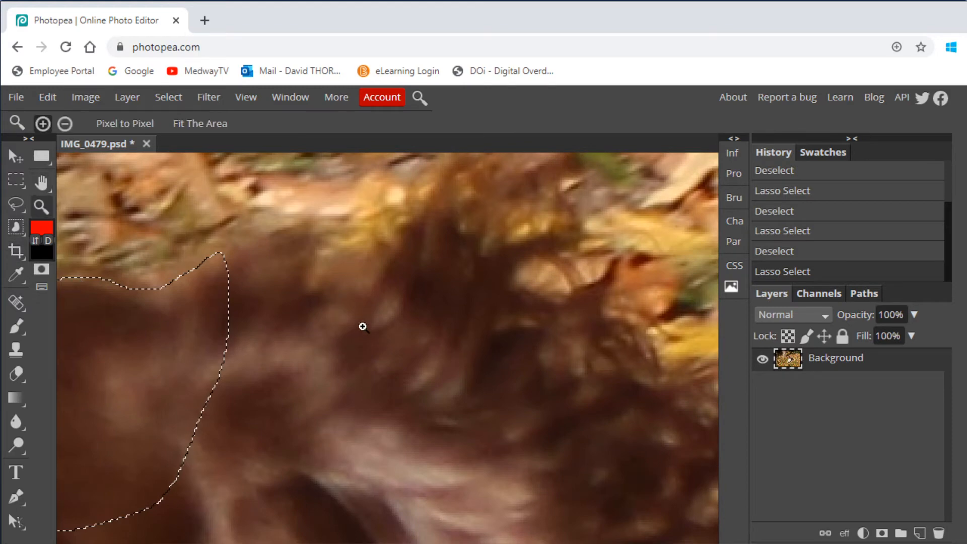
{"action": "left_click", "coordinate": [462, 347], "text": "alt"}
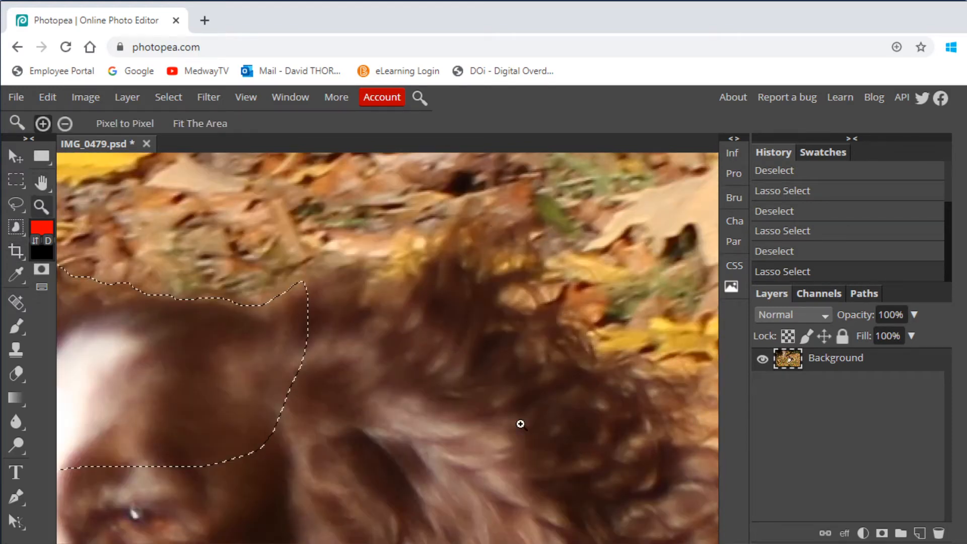
{"action": "left_click", "coordinate": [18, 202]}
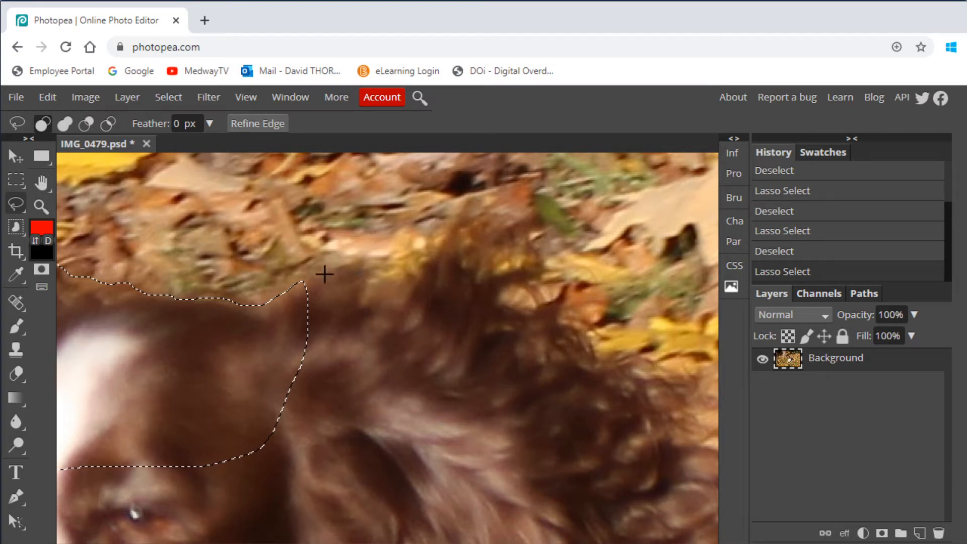
{"action": "mouse_move", "coordinate": [341, 264]}
{"action": "left_mouse_down"}
{"action": "mouse_move", "coordinate": [405, 272]}
{"action": "mouse_move", "coordinate": [444, 240]}
{"action": "mouse_move", "coordinate": [468, 201]}
{"action": "mouse_move", "coordinate": [504, 216]}
{"action": "mouse_move", "coordinate": [525, 268]}
{"action": "mouse_move", "coordinate": [574, 327]}
{"action": "mouse_move", "coordinate": [598, 391]}
{"action": "left_mouse_up"}
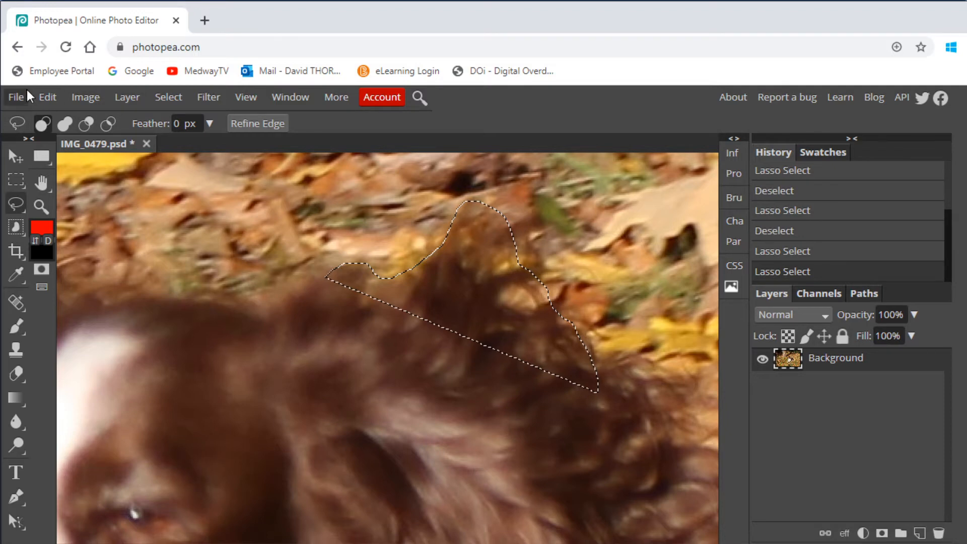
{"action": "left_click", "coordinate": [47, 96]}
{"action": "left_click", "coordinate": [55, 119]}
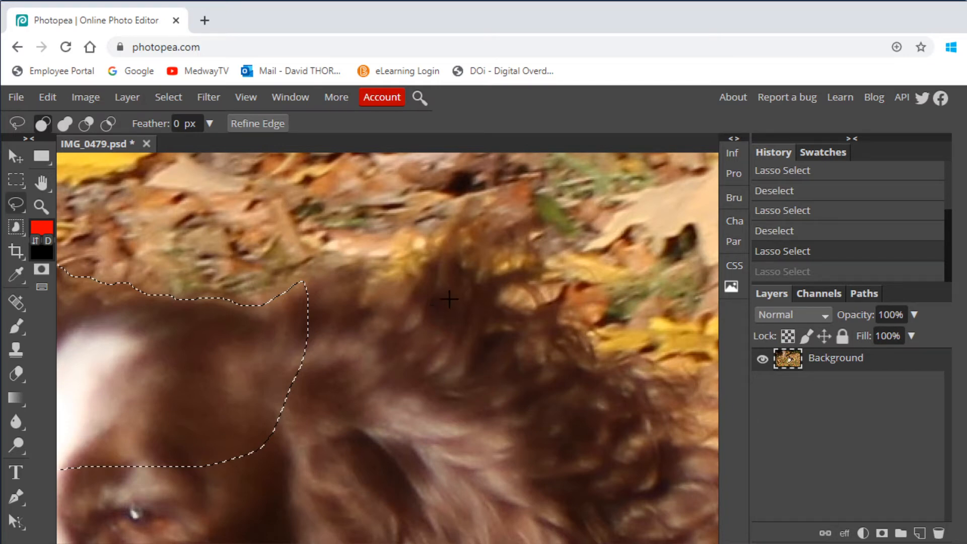
Add the curly fur on top of the dog's ear to the lasso selection, following its ragged outer edge.
{"action": "key", "text": "shift"}
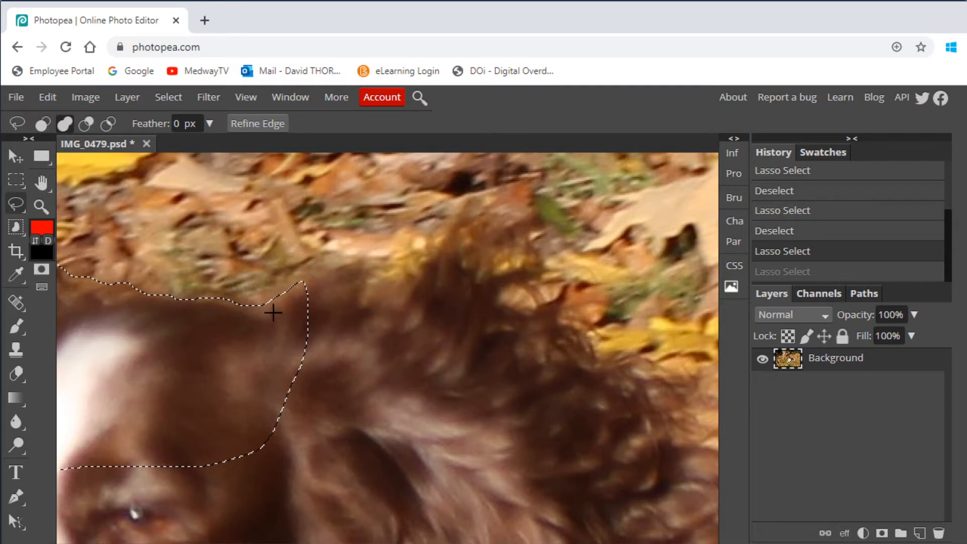
{"action": "mouse_move", "coordinate": [273, 313]}
{"action": "left_mouse_down"}
{"action": "mouse_move", "coordinate": [304, 278]}
{"action": "mouse_move", "coordinate": [347, 263]}
{"action": "mouse_move", "coordinate": [404, 278]}
{"action": "mouse_move", "coordinate": [463, 213]}
{"action": "mouse_move", "coordinate": [502, 222]}
{"action": "mouse_move", "coordinate": [537, 261]}
{"action": "mouse_move", "coordinate": [536, 290]}
{"action": "mouse_move", "coordinate": [589, 288]}
{"action": "mouse_move", "coordinate": [599, 354]}
{"action": "mouse_move", "coordinate": [639, 351]}
{"action": "mouse_move", "coordinate": [657, 370]}
{"action": "mouse_move", "coordinate": [685, 375]}
{"action": "mouse_move", "coordinate": [686, 420]}
{"action": "mouse_move", "coordinate": [663, 483]}
{"action": "mouse_move", "coordinate": [648, 491]}
{"action": "mouse_move", "coordinate": [331, 493]}
{"action": "mouse_move", "coordinate": [234, 440]}
{"action": "mouse_move", "coordinate": [216, 409]}
{"action": "left_mouse_up"}
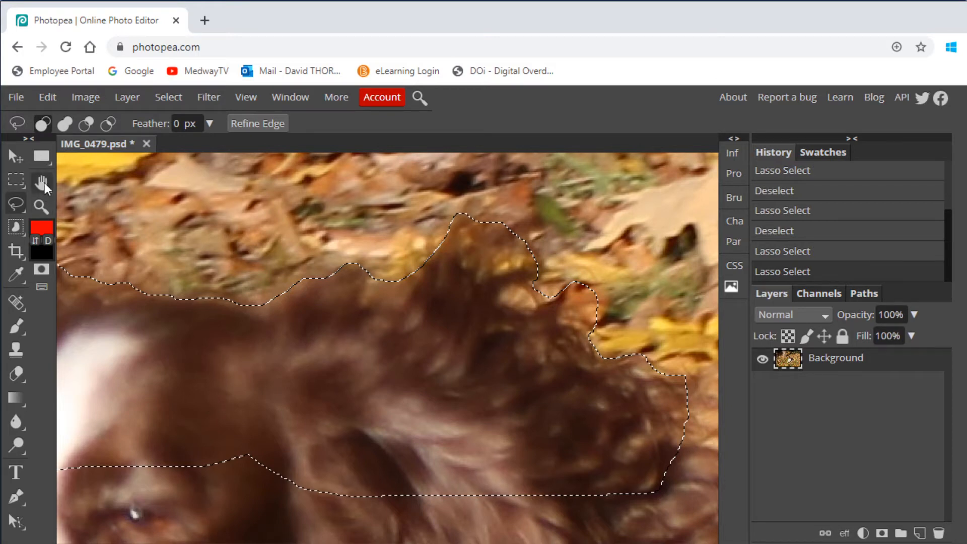
Add the hanging lower part of the dog's ear to the selection, tracing its outer edge down to the back.
{"action": "left_click", "coordinate": [42, 183]}
{"action": "left_click_drag", "start_coordinate": [615, 447], "coordinate": [361, 337]}
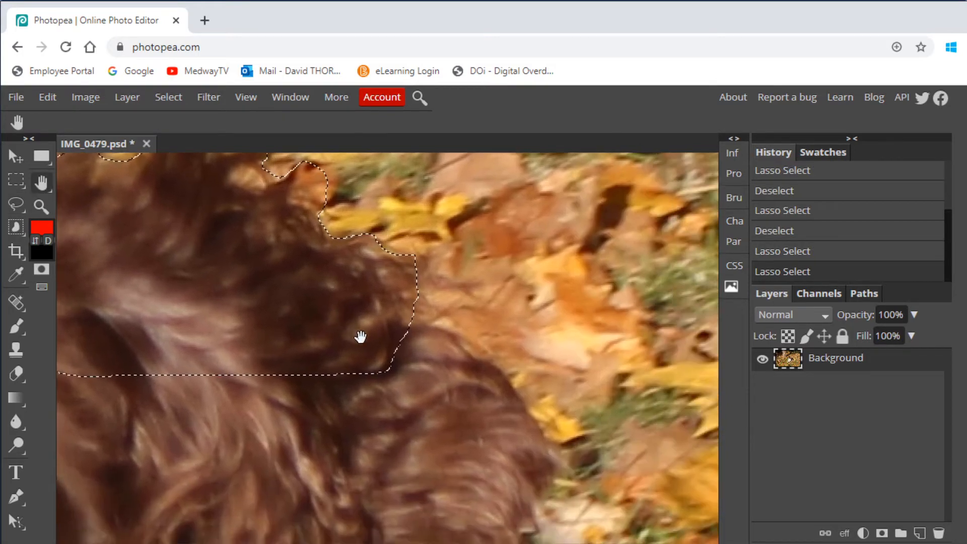
{"action": "left_click", "coordinate": [41, 207]}
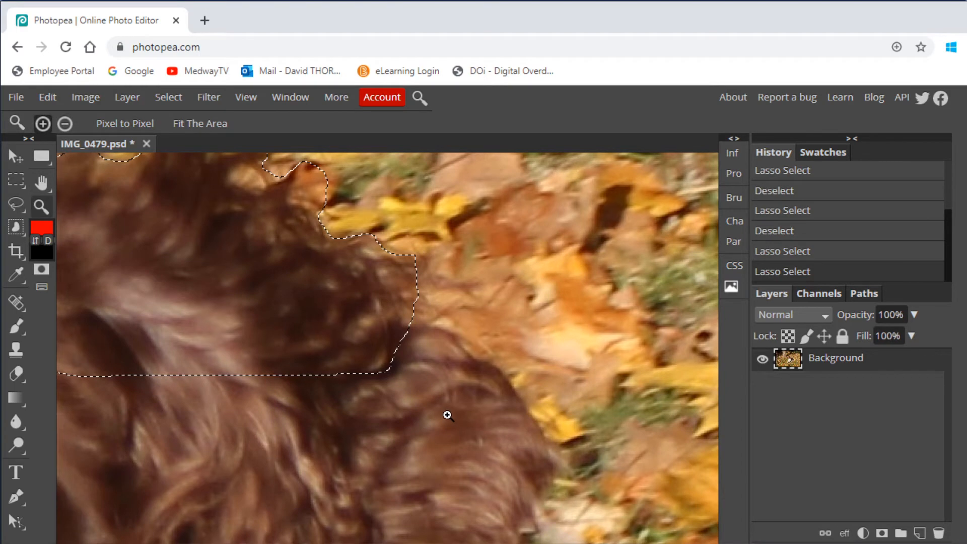
{"action": "left_click", "coordinate": [447, 414], "text": "alt"}
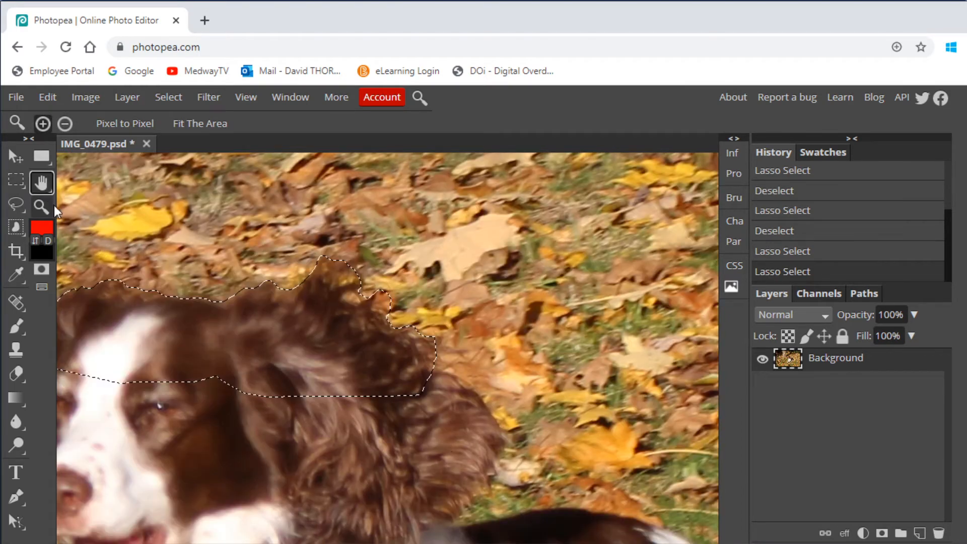
{"action": "left_click", "coordinate": [42, 182]}
{"action": "left_click_drag", "start_coordinate": [391, 442], "coordinate": [403, 347]}
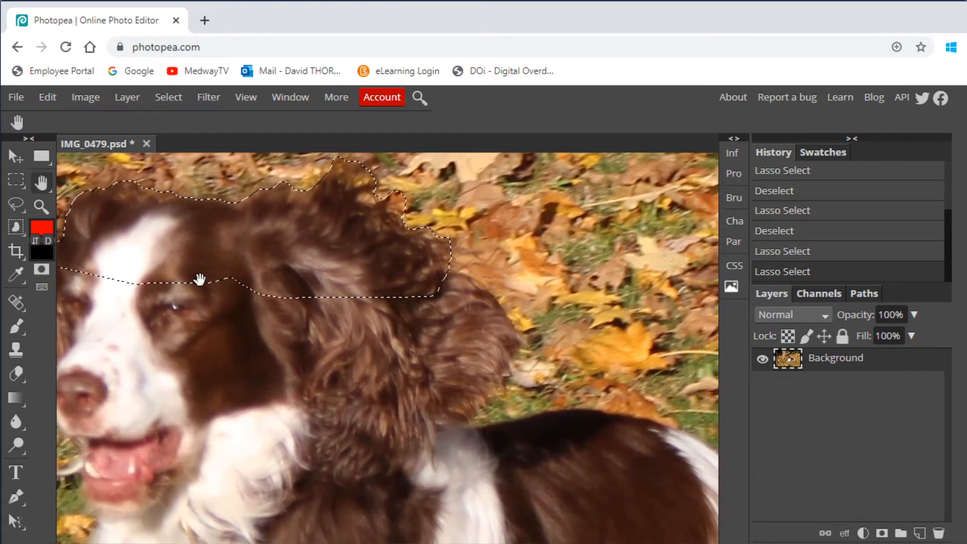
{"action": "left_click", "coordinate": [16, 203]}
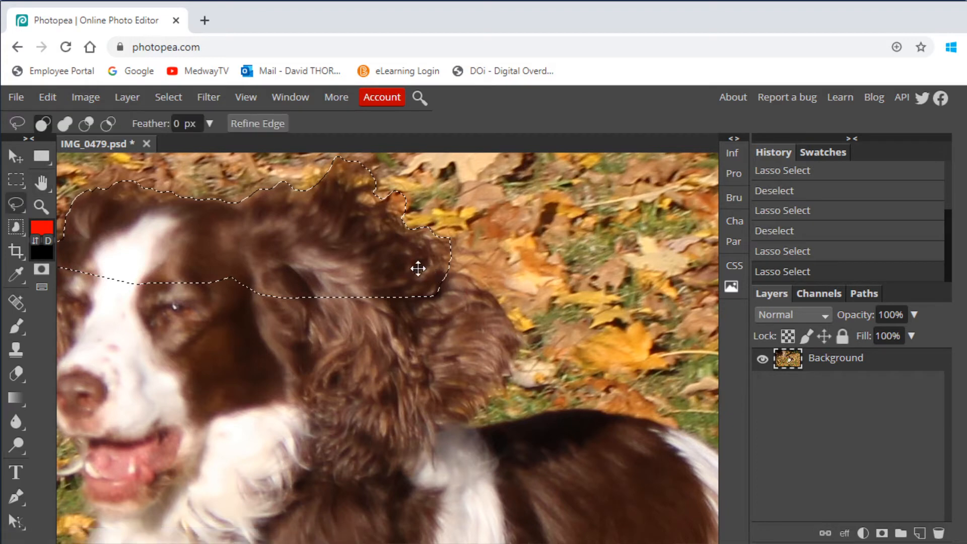
{"action": "mouse_move", "coordinate": [408, 265]}
{"action": "left_mouse_down"}
{"action": "mouse_move", "coordinate": [492, 297]}
{"action": "mouse_move", "coordinate": [519, 350]}
{"action": "mouse_move", "coordinate": [505, 388]}
{"action": "left_mouse_up"}
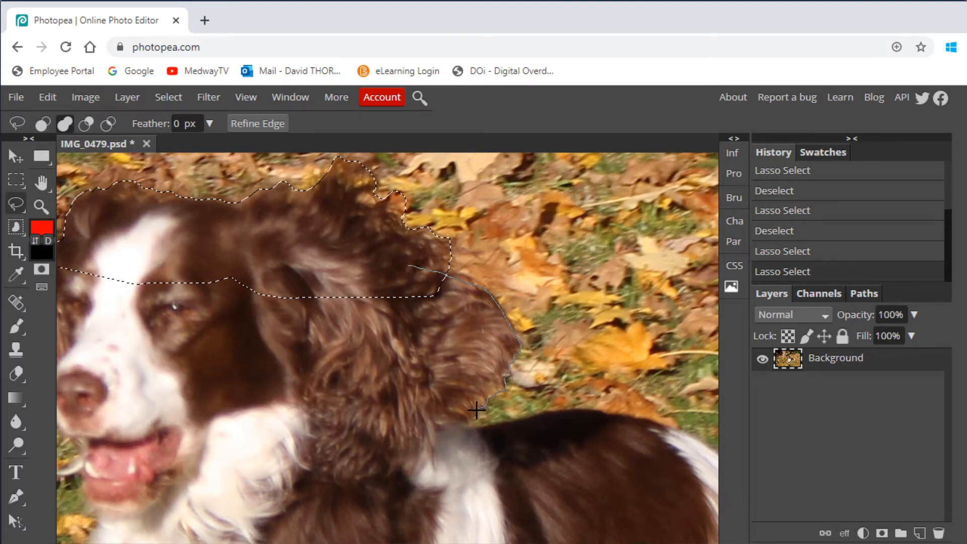
{"action": "mouse_move", "coordinate": [459, 428]}
{"action": "left_mouse_down"}
{"action": "mouse_move", "coordinate": [403, 432]}
{"action": "mouse_move", "coordinate": [278, 378]}
{"action": "mouse_move", "coordinate": [276, 305]}
{"action": "mouse_move", "coordinate": [322, 266]}
{"action": "left_mouse_up"}
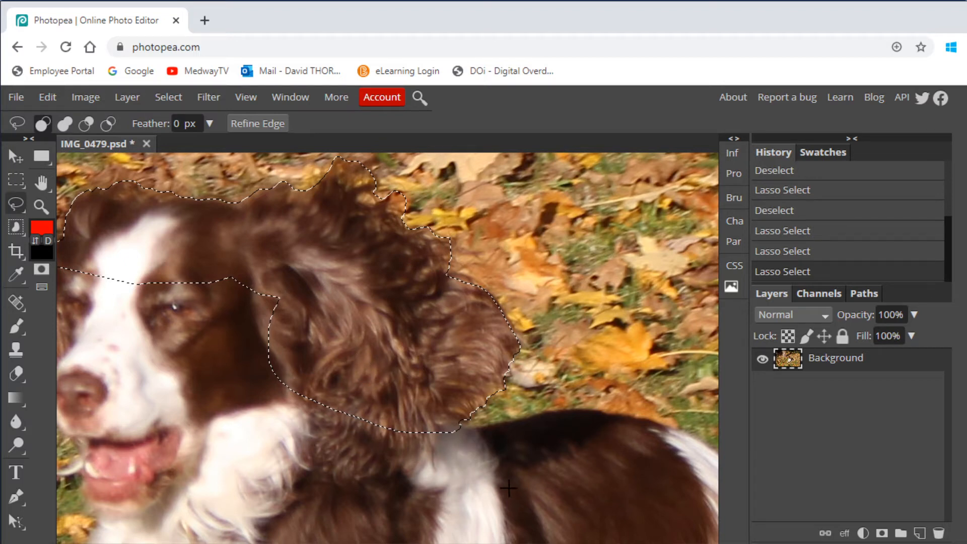
Collapse the History and Layers panels, and add the dog's back to the selection from the ear to the base of the tail.
{"action": "left_click", "coordinate": [41, 183]}
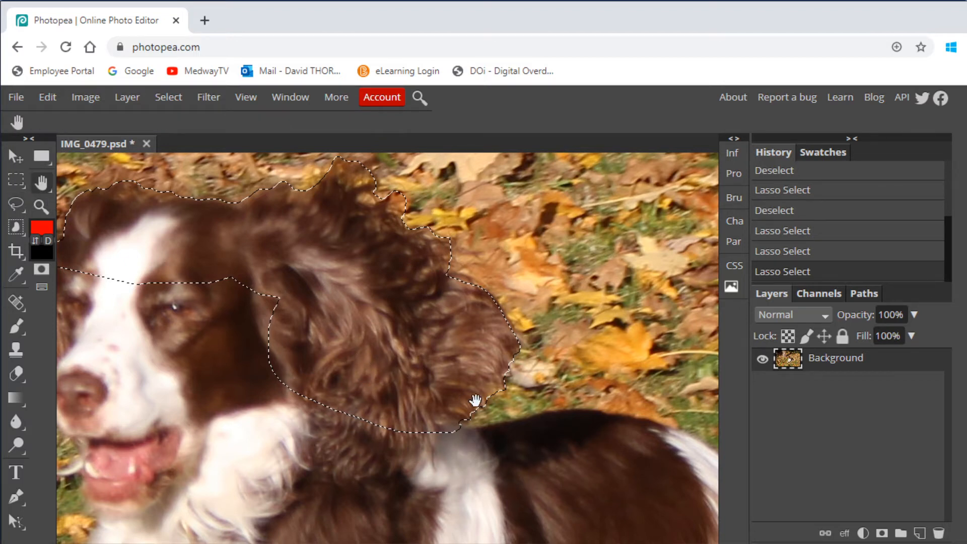
{"action": "left_click_drag", "start_coordinate": [594, 489], "coordinate": [444, 349]}
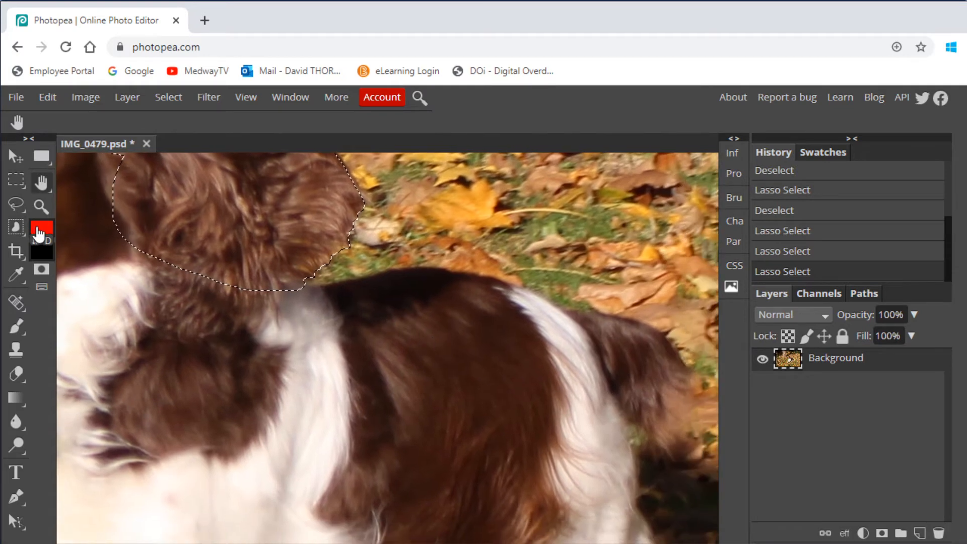
{"action": "left_click", "coordinate": [41, 207]}
{"action": "left_click", "coordinate": [420, 316]}
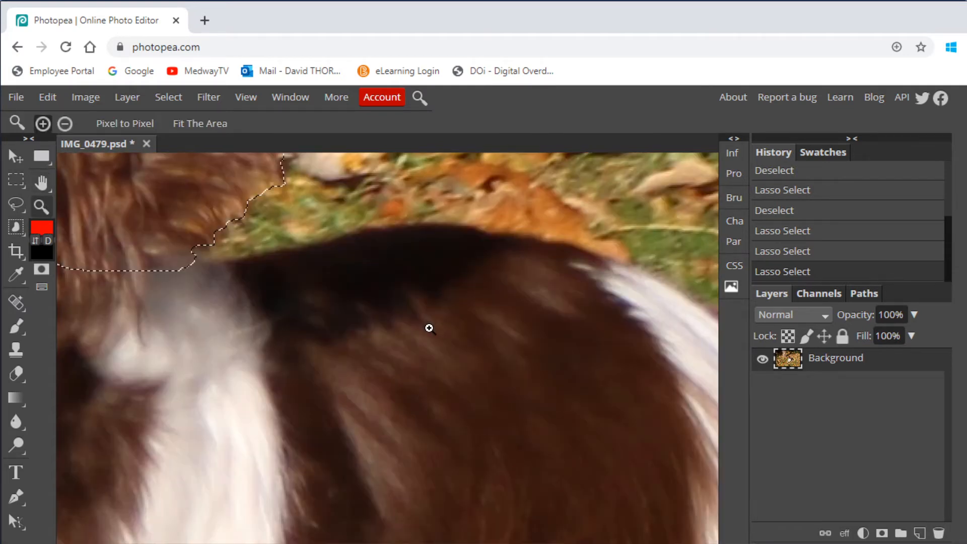
{"action": "left_click", "coordinate": [850, 138]}
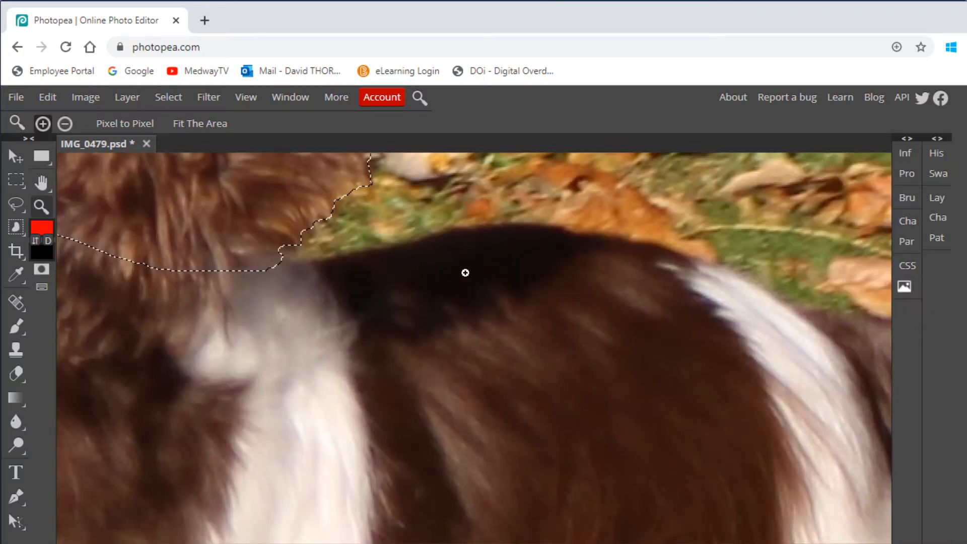
{"action": "left_click", "coordinate": [26, 201]}
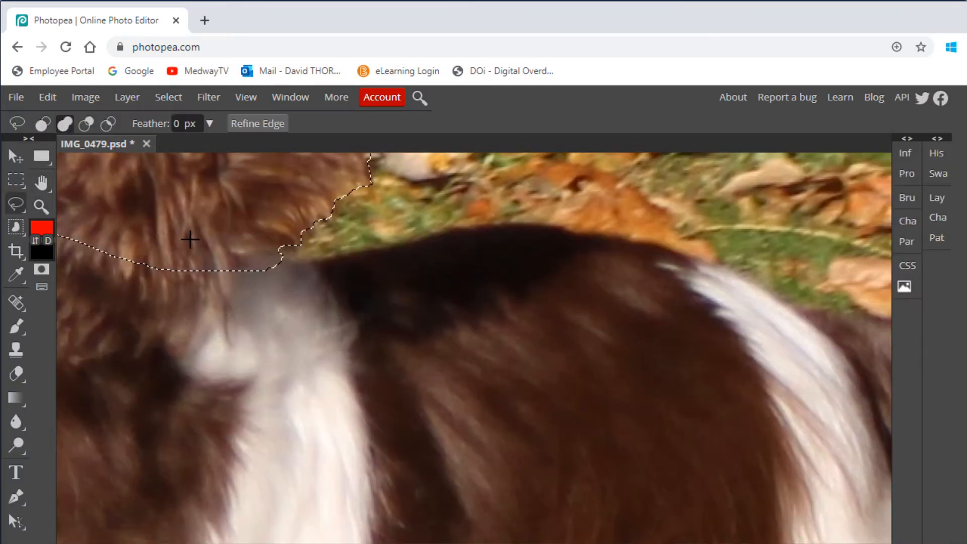
{"action": "mouse_move", "coordinate": [190, 237]}
{"action": "left_mouse_down"}
{"action": "mouse_move", "coordinate": [283, 260]}
{"action": "mouse_move", "coordinate": [496, 224]}
{"action": "mouse_move", "coordinate": [658, 242]}
{"action": "mouse_move", "coordinate": [742, 270]}
{"action": "mouse_move", "coordinate": [819, 320]}
{"action": "mouse_move", "coordinate": [837, 399]}
{"action": "mouse_move", "coordinate": [466, 499]}
{"action": "mouse_move", "coordinate": [158, 438]}
{"action": "mouse_move", "coordinate": [74, 305]}
{"action": "left_mouse_up"}
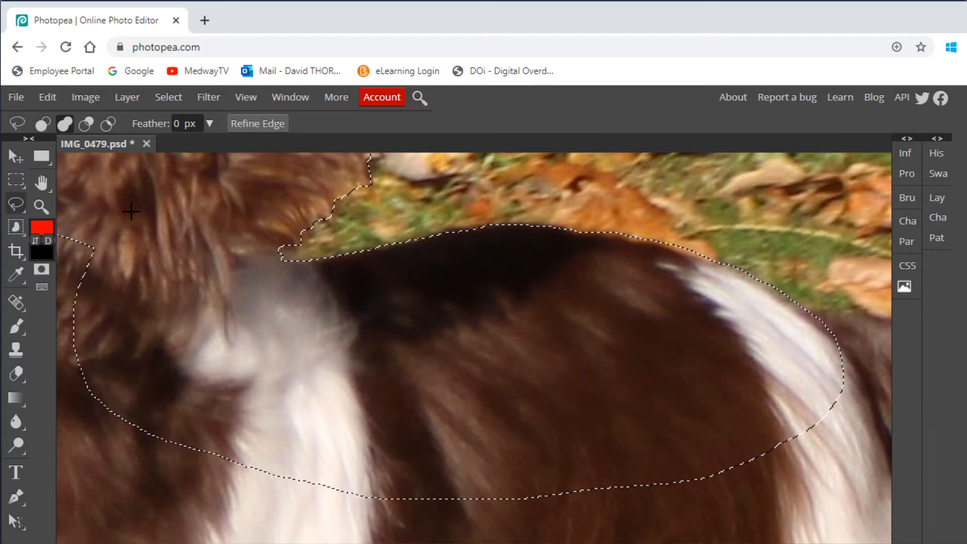
Add the tail's outer edge to the selection in short lasso sections, from its base around to the underside of the tip.
{"action": "left_click", "coordinate": [40, 183]}
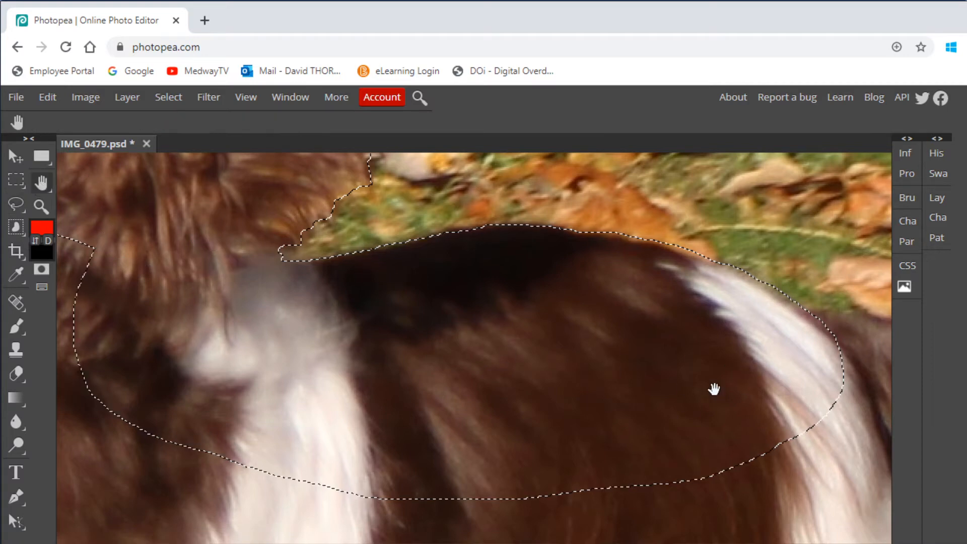
{"action": "scroll", "coordinate": [716, 380], "scroll_direction": "up", "scroll_amount": 5}
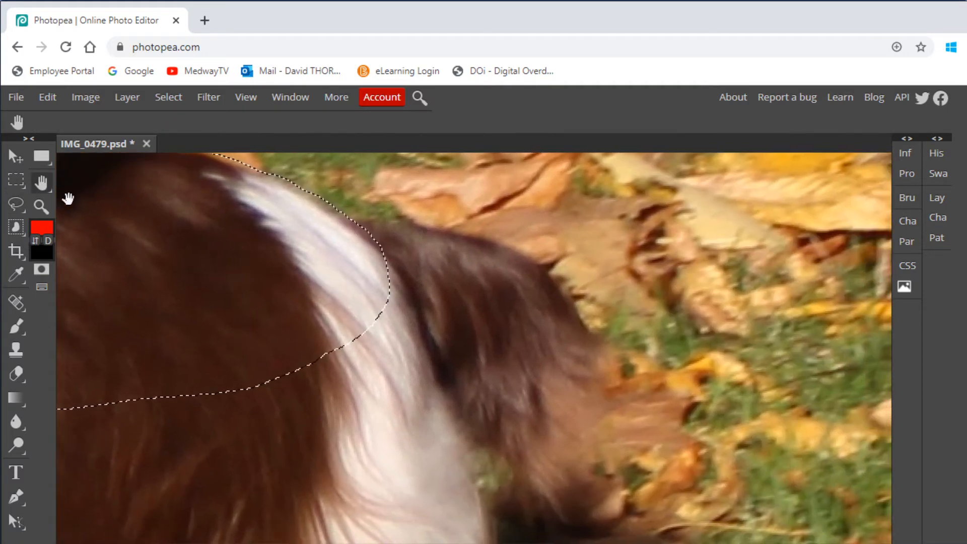
{"action": "left_click", "coordinate": [17, 205]}
{"action": "mouse_move", "coordinate": [316, 221]}
{"action": "left_mouse_down"}
{"action": "mouse_move", "coordinate": [403, 227]}
{"action": "mouse_move", "coordinate": [539, 267]}
{"action": "mouse_move", "coordinate": [579, 300]}
{"action": "mouse_move", "coordinate": [594, 350]}
{"action": "left_mouse_up"}
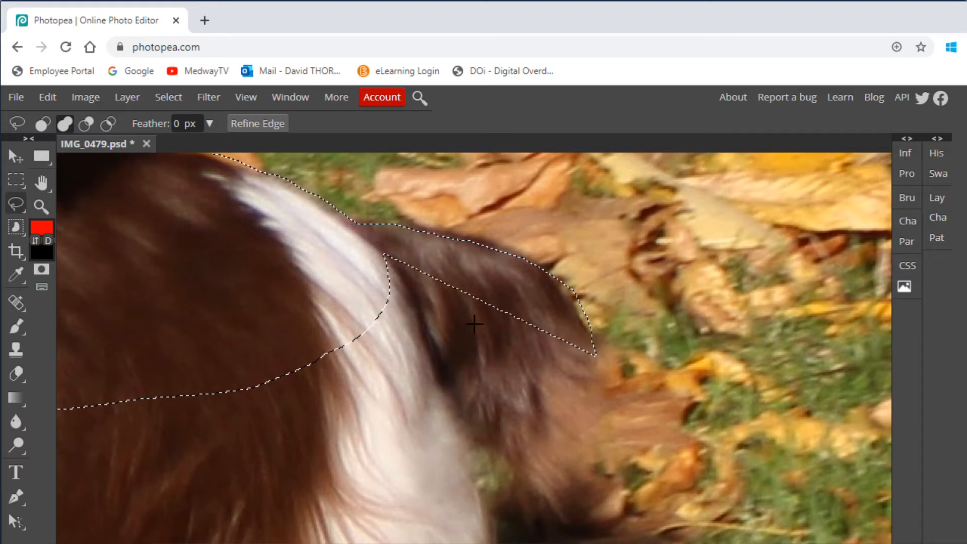
{"action": "mouse_move", "coordinate": [605, 375]}
{"action": "left_mouse_down"}
{"action": "mouse_move", "coordinate": [613, 411]}
{"action": "mouse_move", "coordinate": [596, 484]}
{"action": "mouse_move", "coordinate": [550, 514]}
{"action": "left_mouse_up"}
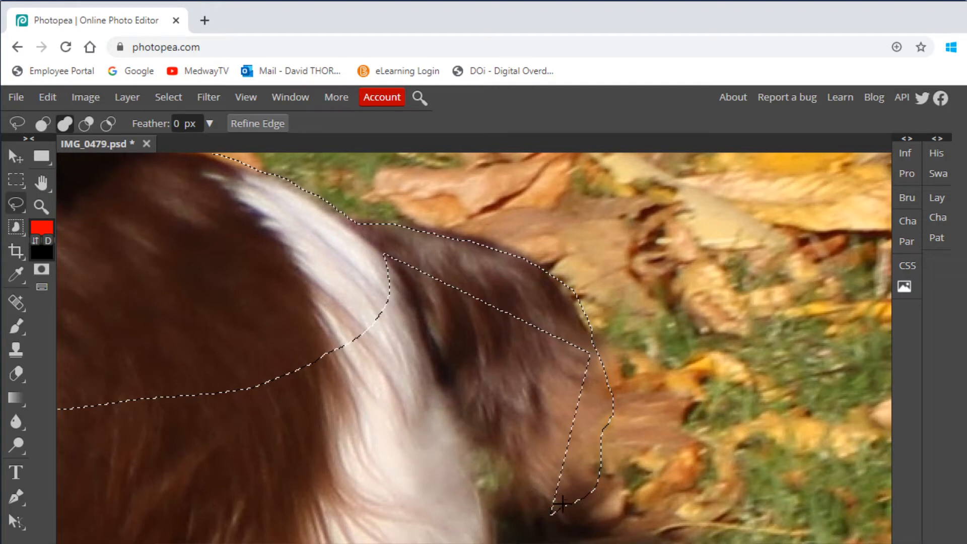
{"action": "mouse_move", "coordinate": [499, 515]}
{"action": "left_mouse_down"}
{"action": "mouse_move", "coordinate": [484, 494]}
{"action": "mouse_move", "coordinate": [513, 478]}
{"action": "left_mouse_up"}
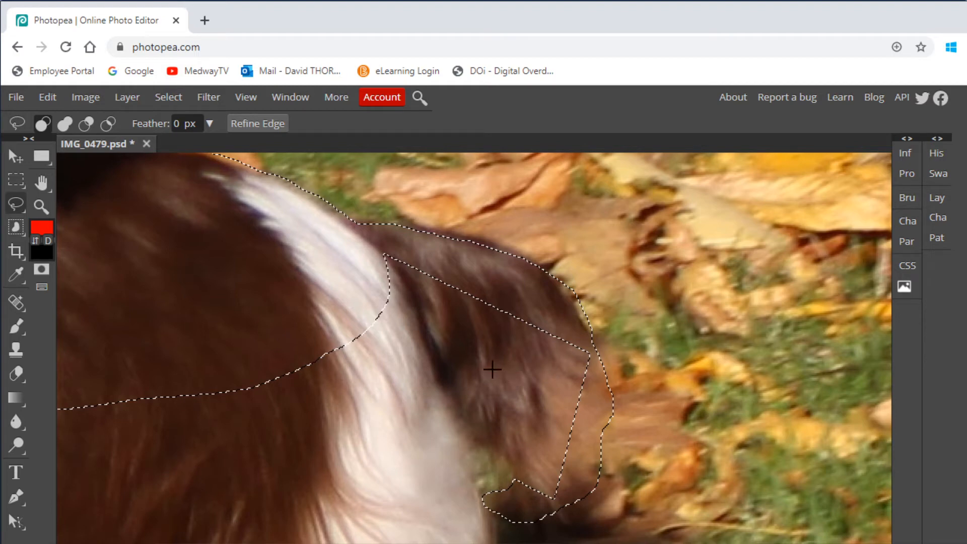
Add the unselected areas inside the tail and the adjoining white haunch to the selection with overlapping lasso loops.
{"action": "key", "text": "shift"}
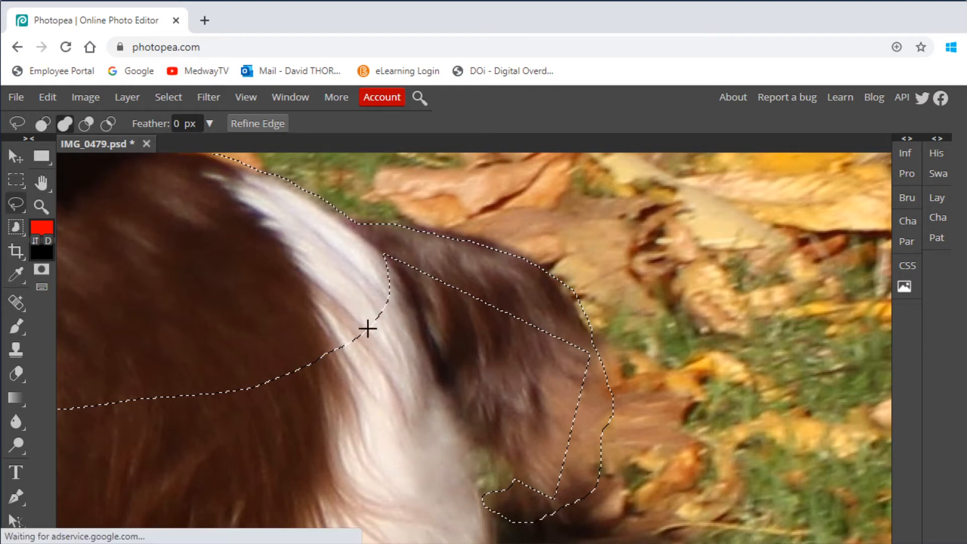
{"action": "mouse_move", "coordinate": [357, 311]}
{"action": "left_mouse_down"}
{"action": "mouse_move", "coordinate": [351, 248]}
{"action": "mouse_move", "coordinate": [388, 242]}
{"action": "mouse_move", "coordinate": [470, 258]}
{"action": "mouse_move", "coordinate": [507, 285]}
{"action": "mouse_move", "coordinate": [541, 347]}
{"action": "mouse_move", "coordinate": [450, 390]}
{"action": "mouse_move", "coordinate": [340, 325]}
{"action": "left_mouse_up"}
{"action": "mouse_move", "coordinate": [524, 322]}
{"action": "left_mouse_down"}
{"action": "mouse_move", "coordinate": [546, 316]}
{"action": "mouse_move", "coordinate": [567, 324]}
{"action": "left_mouse_up"}
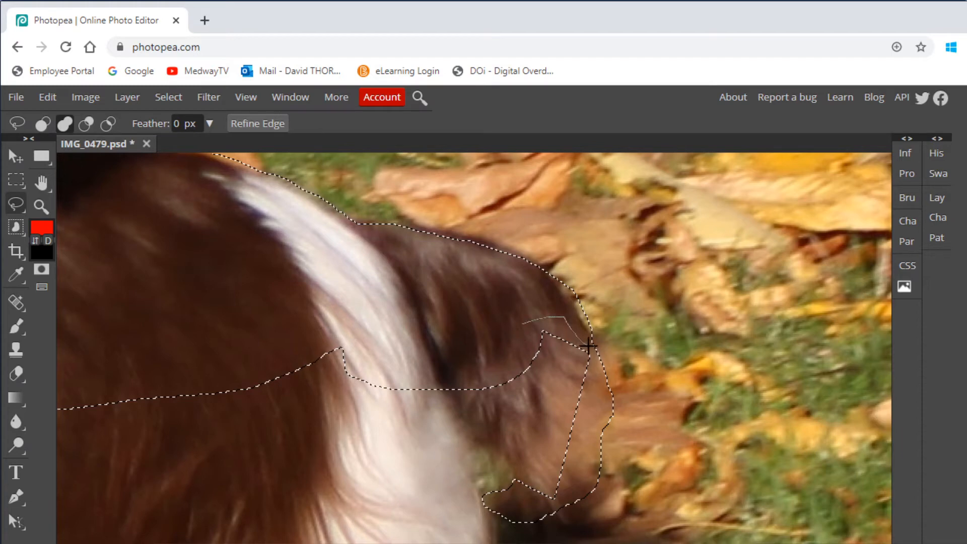
{"action": "left_click_drag", "start_coordinate": [597, 383], "coordinate": [585, 432]}
{"action": "mouse_move", "coordinate": [545, 504]}
{"action": "left_mouse_down"}
{"action": "mouse_move", "coordinate": [502, 454]}
{"action": "mouse_move", "coordinate": [496, 462]}
{"action": "mouse_move", "coordinate": [485, 449]}
{"action": "mouse_move", "coordinate": [448, 455]}
{"action": "mouse_move", "coordinate": [372, 443]}
{"action": "mouse_move", "coordinate": [393, 319]}
{"action": "left_mouse_up"}
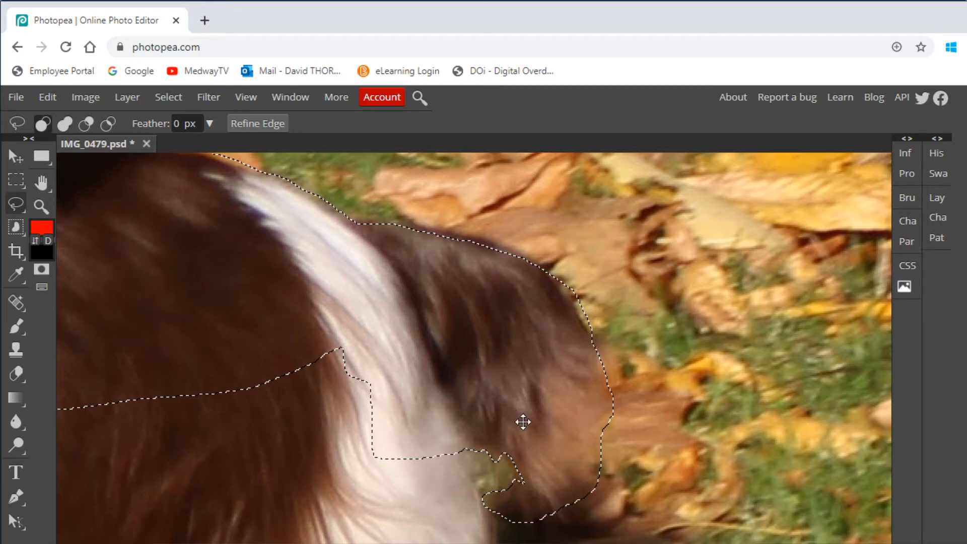
Add the hindquarters, both hind legs, belly and flank to the selection, tracing around the paws and closing through the chest.
{"action": "left_click", "coordinate": [41, 182]}
{"action": "left_click_drag", "start_coordinate": [320, 441], "coordinate": [352, 222]}
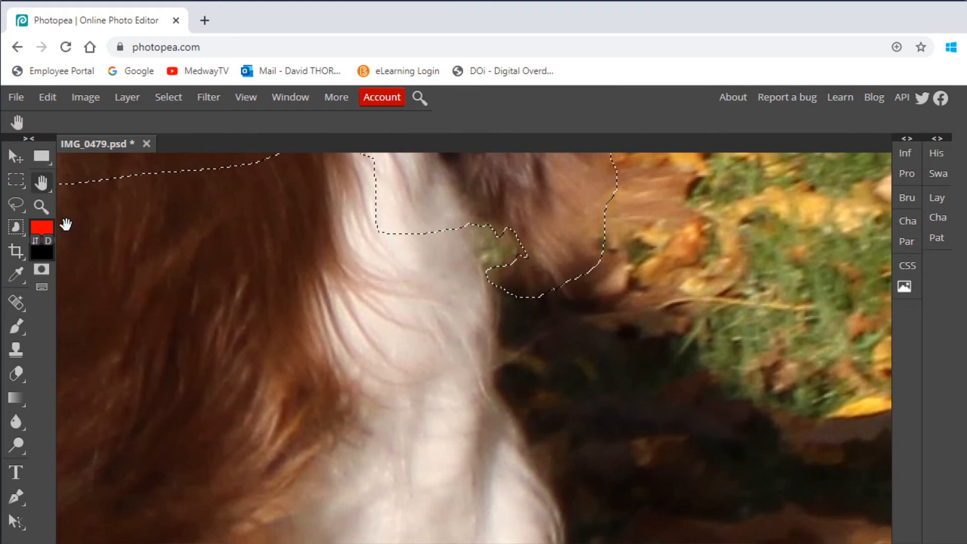
{"action": "left_click", "coordinate": [42, 206]}
{"action": "scroll", "coordinate": [555, 381], "scroll_direction": "down", "scroll_amount": 2}
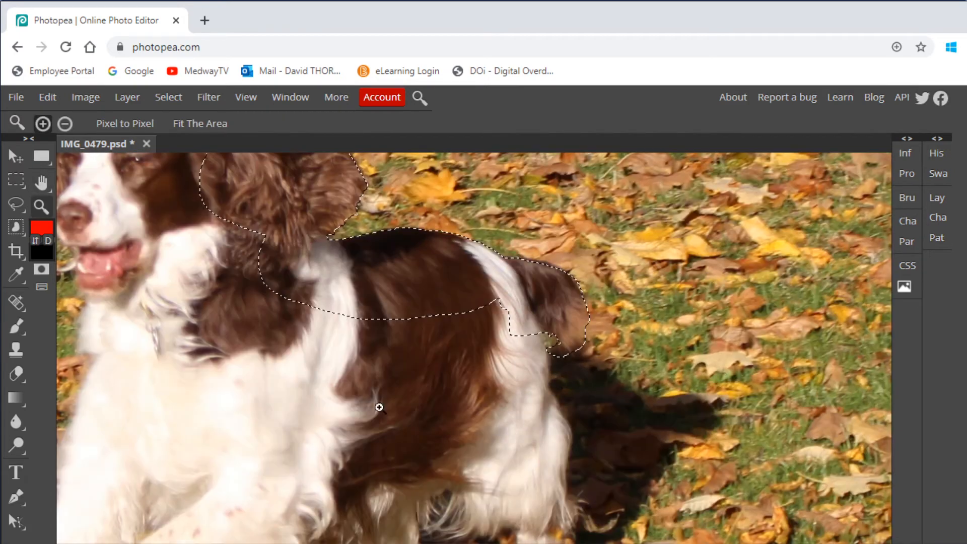
{"action": "left_click", "coordinate": [48, 186]}
{"action": "left_click_drag", "start_coordinate": [390, 384], "coordinate": [523, 279]}
{"action": "left_click", "coordinate": [16, 203]}
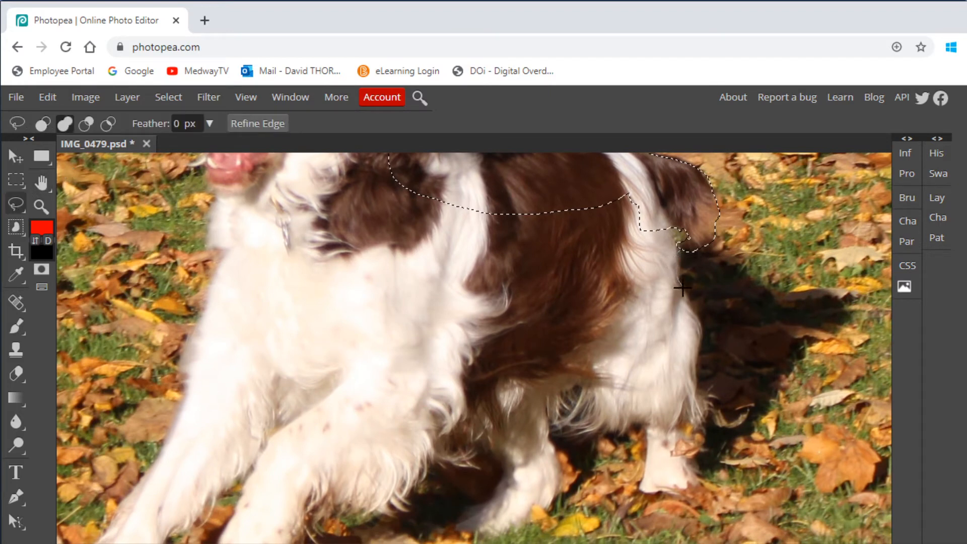
{"action": "left_click_drag", "start_coordinate": [682, 287], "coordinate": [690, 309]}
{"action": "mouse_move", "coordinate": [683, 413]}
{"action": "left_mouse_down"}
{"action": "mouse_move", "coordinate": [677, 493]}
{"action": "mouse_move", "coordinate": [645, 491]}
{"action": "mouse_move", "coordinate": [637, 423]}
{"action": "mouse_move", "coordinate": [552, 430]}
{"action": "mouse_move", "coordinate": [555, 496]}
{"action": "mouse_move", "coordinate": [510, 529]}
{"action": "mouse_move", "coordinate": [477, 533]}
{"action": "mouse_move", "coordinate": [464, 525]}
{"action": "mouse_move", "coordinate": [506, 468]}
{"action": "mouse_move", "coordinate": [475, 442]}
{"action": "mouse_move", "coordinate": [465, 463]}
{"action": "mouse_move", "coordinate": [435, 465]}
{"action": "mouse_move", "coordinate": [417, 442]}
{"action": "mouse_move", "coordinate": [402, 369]}
{"action": "mouse_move", "coordinate": [461, 187]}
{"action": "mouse_move", "coordinate": [526, 175]}
{"action": "mouse_move", "coordinate": [639, 175]}
{"action": "mouse_move", "coordinate": [671, 236]}
{"action": "left_mouse_up"}
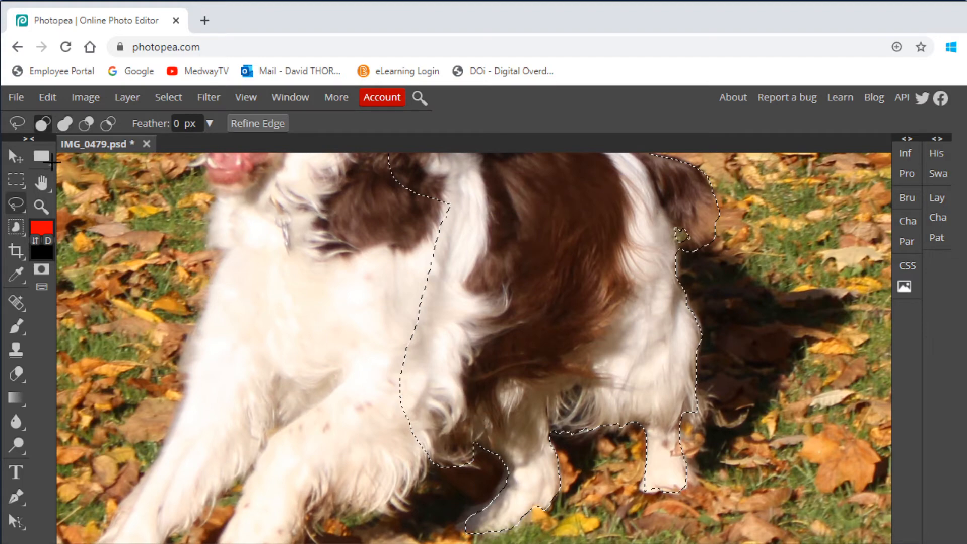
Add both front legs and paws to the selection, tracing each leg's outline and closing the loops through the lower chest.
{"action": "left_click", "coordinate": [41, 183]}
{"action": "left_click_drag", "start_coordinate": [306, 442], "coordinate": [572, 285]}
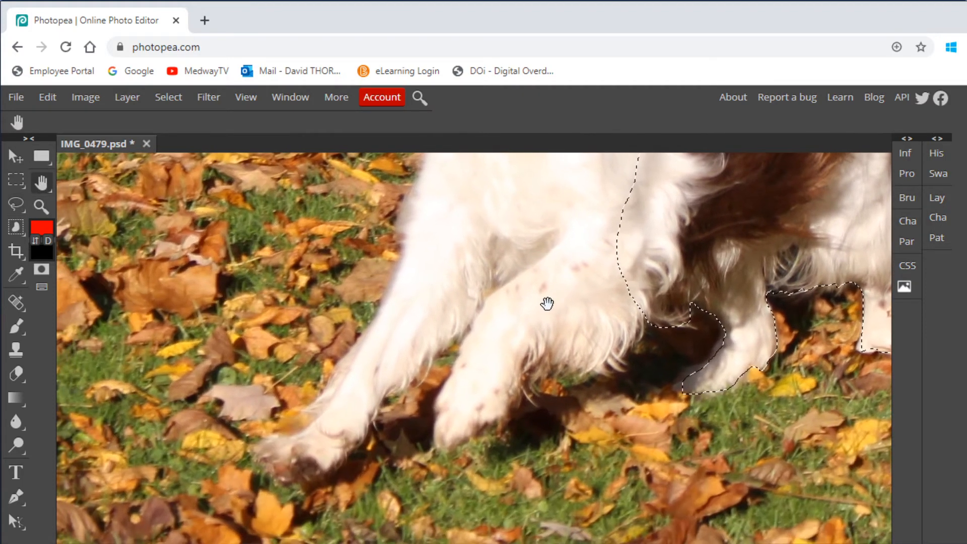
{"action": "left_click", "coordinate": [16, 202]}
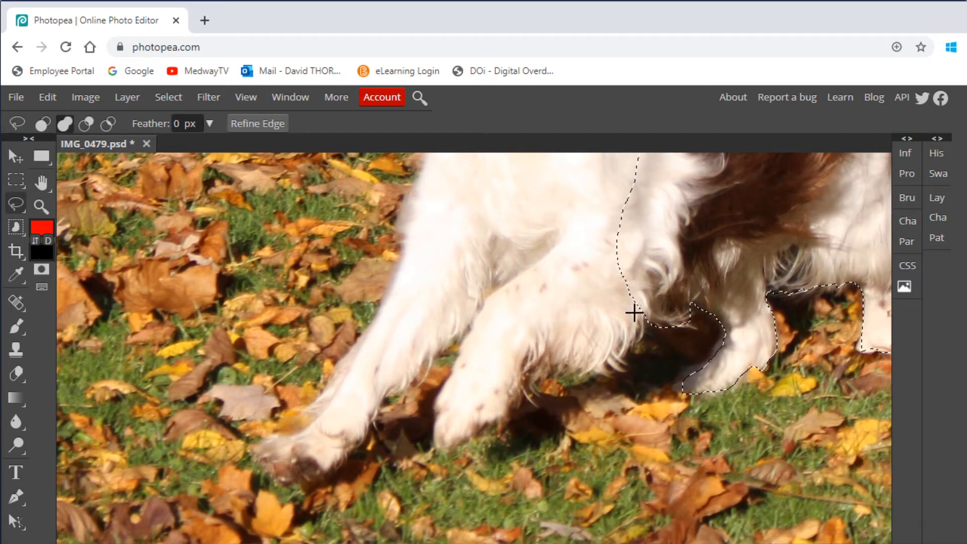
{"action": "mouse_move", "coordinate": [632, 309]}
{"action": "left_mouse_down"}
{"action": "mouse_move", "coordinate": [632, 350]}
{"action": "mouse_move", "coordinate": [609, 369]}
{"action": "mouse_move", "coordinate": [533, 356]}
{"action": "mouse_move", "coordinate": [504, 416]}
{"action": "mouse_move", "coordinate": [440, 450]}
{"action": "mouse_move", "coordinate": [432, 405]}
{"action": "mouse_move", "coordinate": [499, 286]}
{"action": "mouse_move", "coordinate": [485, 269]}
{"action": "mouse_move", "coordinate": [497, 219]}
{"action": "mouse_move", "coordinate": [631, 189]}
{"action": "mouse_move", "coordinate": [686, 217]}
{"action": "mouse_move", "coordinate": [714, 217]}
{"action": "left_mouse_up"}
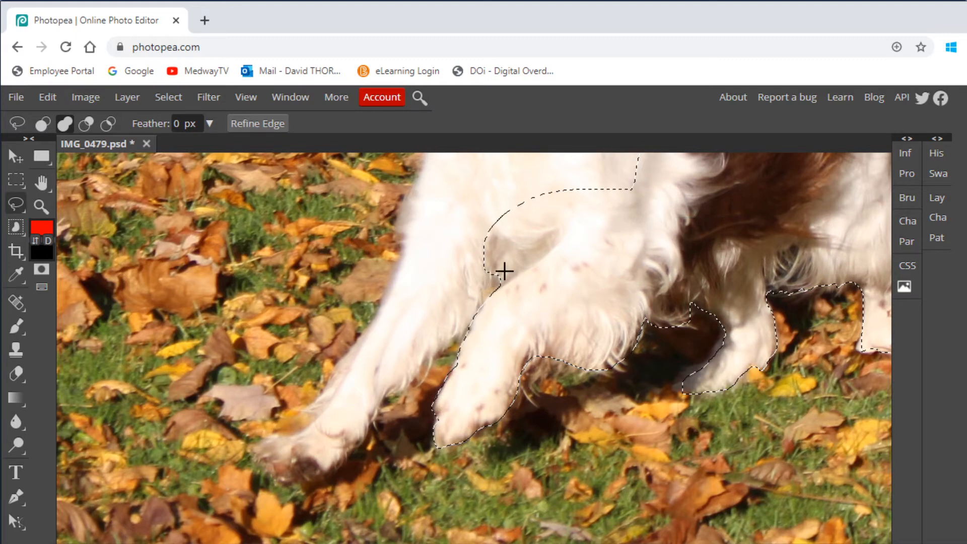
{"action": "mouse_move", "coordinate": [487, 263]}
{"action": "left_mouse_down"}
{"action": "mouse_move", "coordinate": [474, 327]}
{"action": "mouse_move", "coordinate": [441, 343]}
{"action": "mouse_move", "coordinate": [362, 434]}
{"action": "left_mouse_up"}
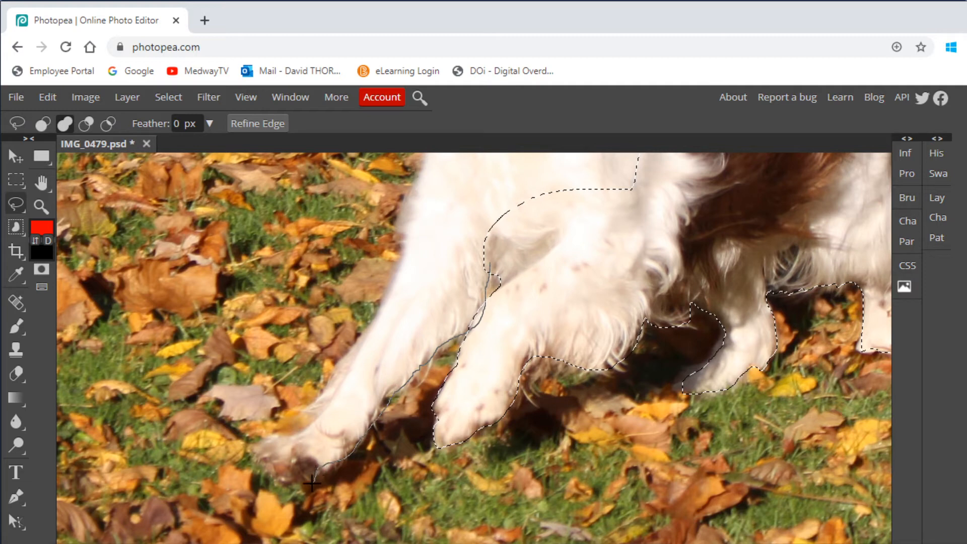
{"action": "mouse_move", "coordinate": [282, 436]}
{"action": "left_mouse_down"}
{"action": "mouse_move", "coordinate": [315, 421]}
{"action": "mouse_move", "coordinate": [311, 410]}
{"action": "mouse_move", "coordinate": [403, 250]}
{"action": "mouse_move", "coordinate": [494, 227]}
{"action": "mouse_move", "coordinate": [466, 237]}
{"action": "mouse_move", "coordinate": [490, 275]}
{"action": "left_mouse_up"}
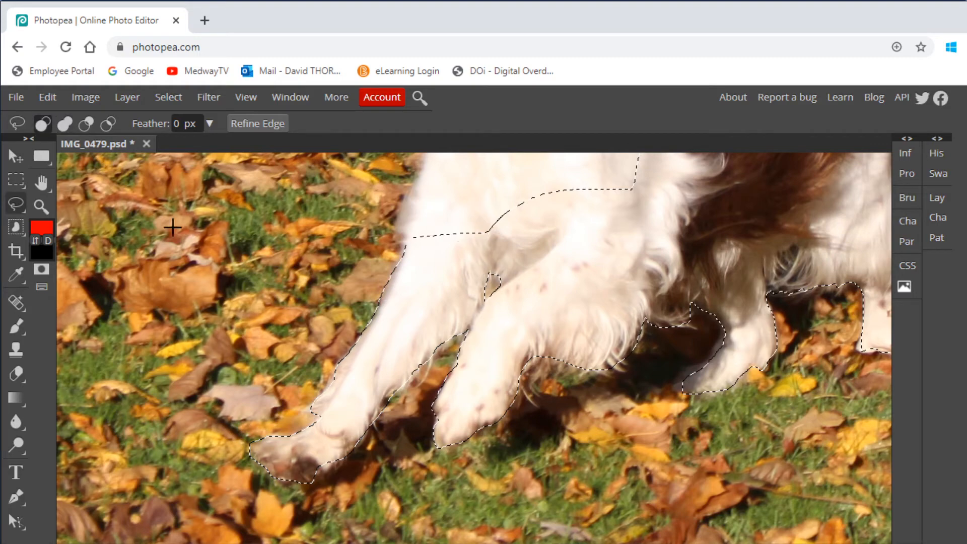
Examine the selection outline between the front legs, chest and head for parts of the dog left out.
{"action": "left_click", "coordinate": [41, 183]}
{"action": "left_click_drag", "start_coordinate": [378, 209], "coordinate": [358, 410]}
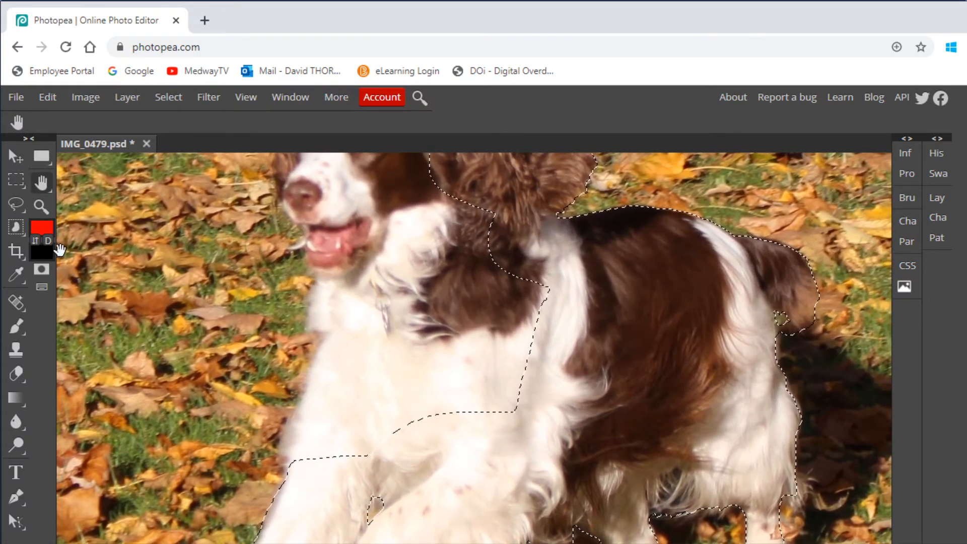
{"action": "scroll", "coordinate": [358, 370], "scroll_direction": "up", "scroll_amount": 5}
{"action": "scroll", "coordinate": [358, 370], "scroll_direction": "down", "scroll_amount": 8}
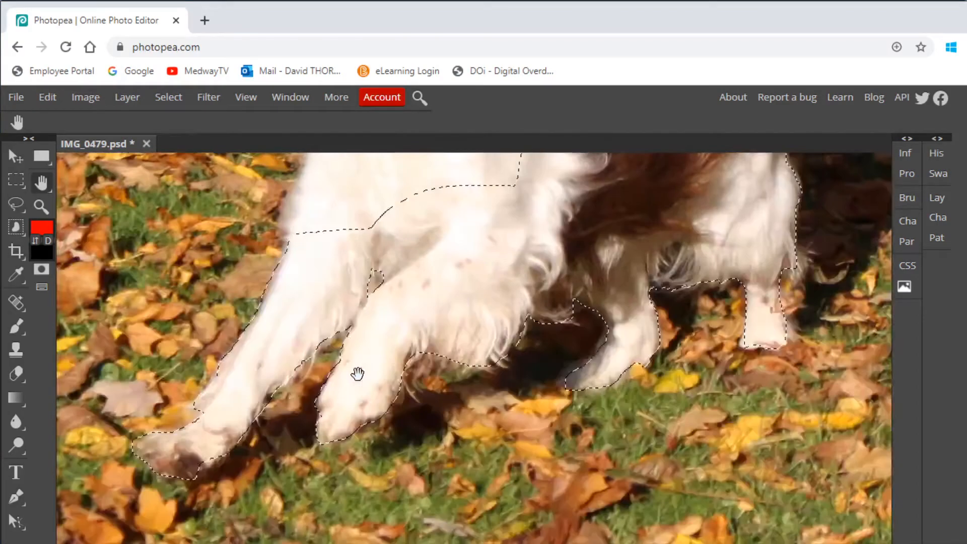
{"action": "scroll", "coordinate": [359, 370], "scroll_direction": "up", "scroll_amount": 6}
{"action": "scroll", "coordinate": [357, 374], "scroll_direction": "down", "scroll_amount": 7}
{"action": "scroll", "coordinate": [358, 374], "scroll_direction": "up", "scroll_amount": 6}
{"action": "scroll", "coordinate": [357, 374], "scroll_direction": "down", "scroll_amount": 2}
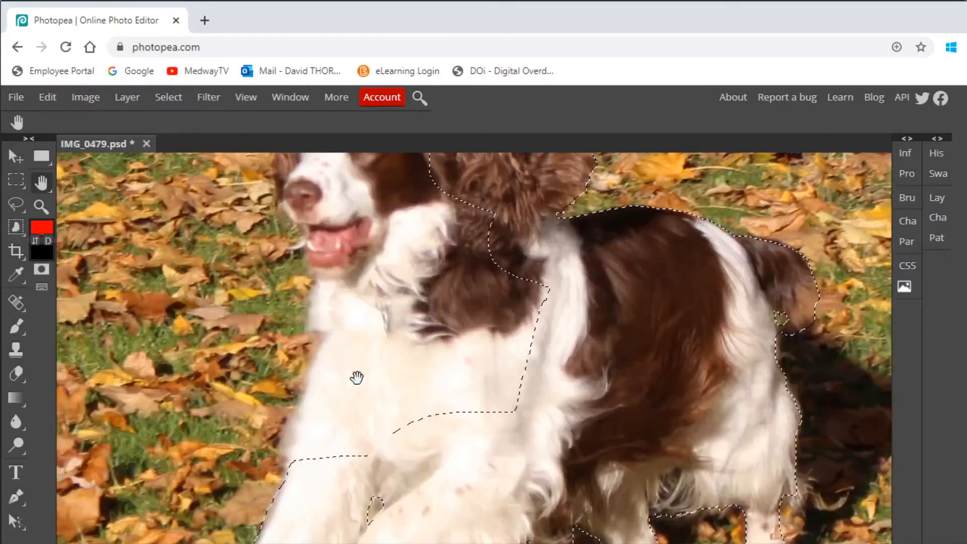
Examine the selection outline around the dog's head, collar and back, both close up and across the whole dog.
{"action": "scroll", "coordinate": [357, 375], "scroll_direction": "up", "scroll_amount": 2}
{"action": "scroll", "coordinate": [357, 377], "scroll_direction": "down", "scroll_amount": 3}
{"action": "scroll", "coordinate": [357, 376], "scroll_direction": "up", "scroll_amount": 2}
{"action": "scroll", "coordinate": [358, 377], "scroll_direction": "down", "scroll_amount": 4}
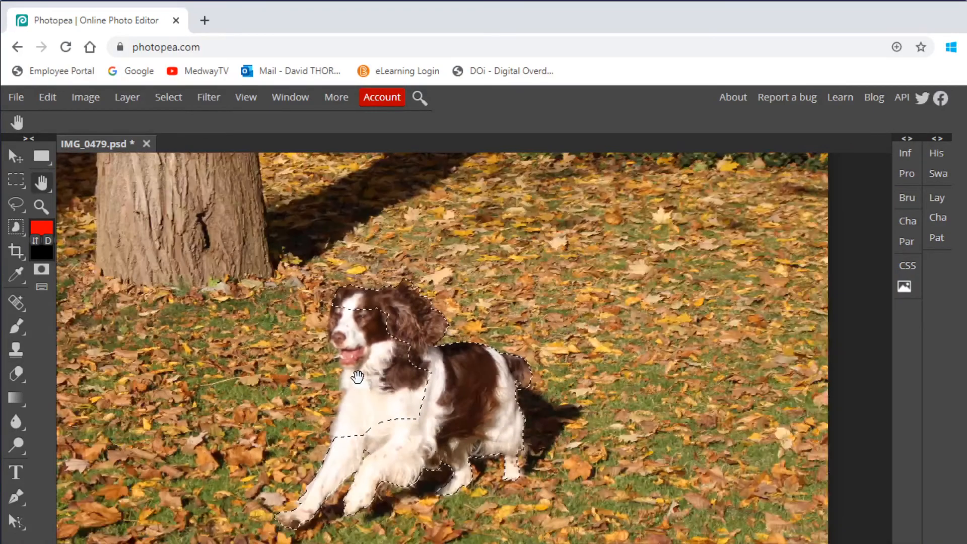
{"action": "scroll", "coordinate": [357, 376], "scroll_direction": "up", "scroll_amount": 5}
{"action": "scroll", "coordinate": [359, 377], "scroll_direction": "up", "scroll_amount": 3}
{"action": "scroll", "coordinate": [359, 376], "scroll_direction": "down", "scroll_amount": 5}
{"action": "scroll", "coordinate": [358, 377], "scroll_direction": "up", "scroll_amount": 5}
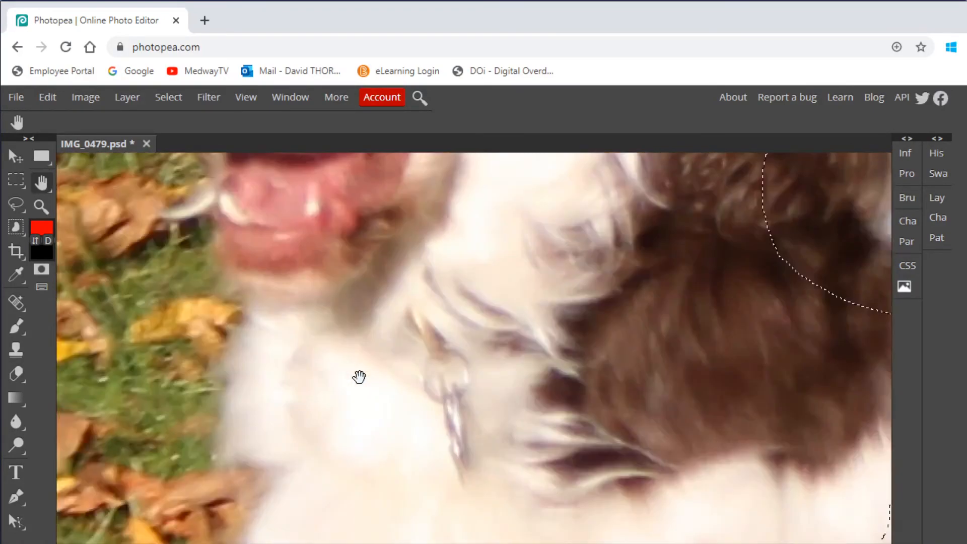
{"action": "scroll", "coordinate": [358, 377], "scroll_direction": "down", "scroll_amount": 4}
{"action": "scroll", "coordinate": [358, 377], "scroll_direction": "up", "scroll_amount": 4}
{"action": "scroll", "coordinate": [358, 377], "scroll_direction": "down", "scroll_amount": 4}
{"action": "scroll", "coordinate": [359, 377], "scroll_direction": "up", "scroll_amount": 3}
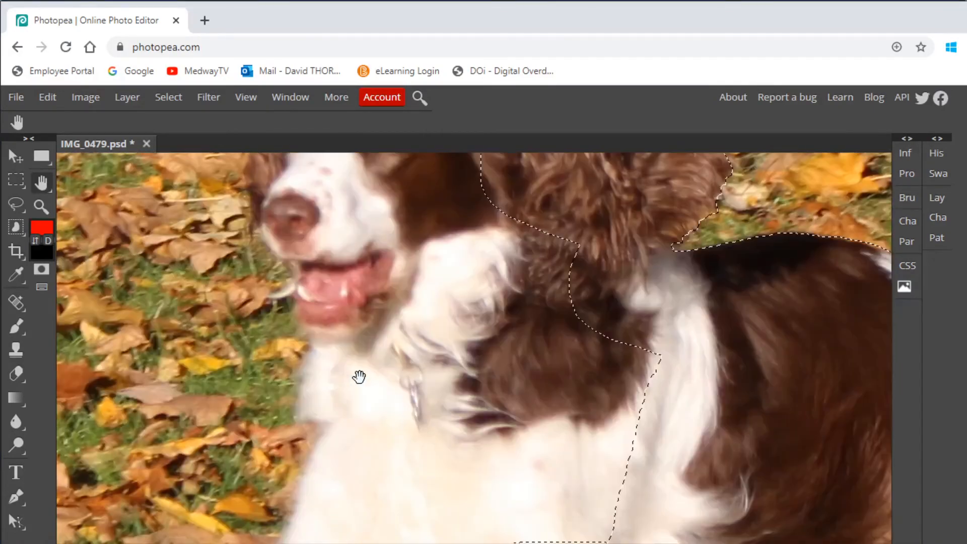
{"action": "scroll", "coordinate": [731, 220], "scroll_direction": "up", "scroll_amount": 3}
{"action": "scroll", "coordinate": [742, 216], "scroll_direction": "down", "scroll_amount": 4}
{"action": "scroll", "coordinate": [436, 317], "scroll_direction": "up", "scroll_amount": 4}
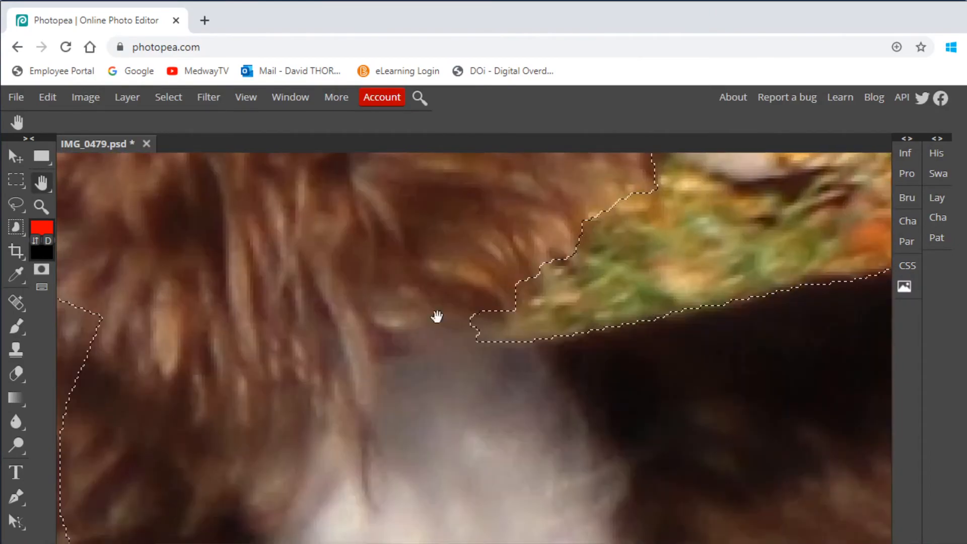
{"action": "scroll", "coordinate": [112, 377], "scroll_direction": "down", "scroll_amount": 1}
{"action": "scroll", "coordinate": [112, 377], "scroll_direction": "down", "scroll_amount": 2}
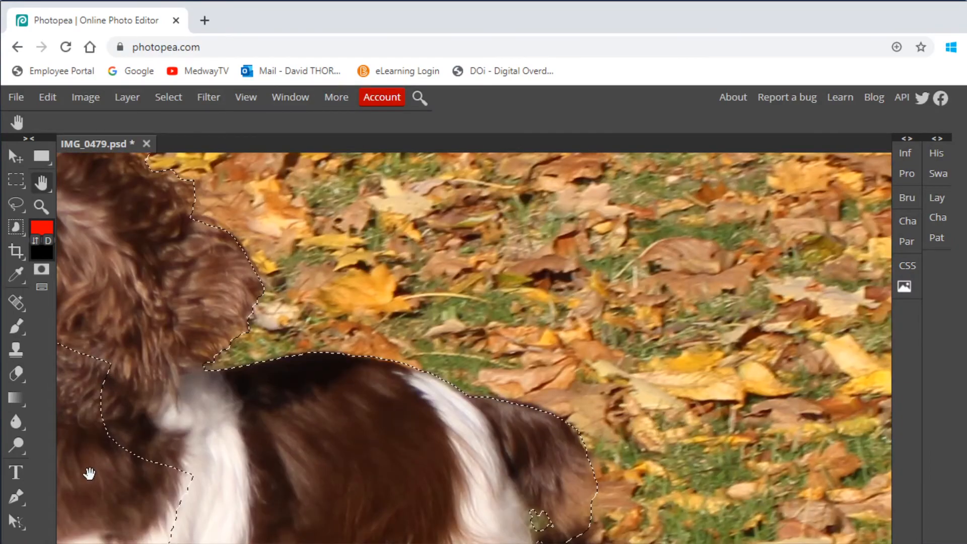
{"action": "scroll", "coordinate": [248, 423], "scroll_direction": "up", "scroll_amount": 5}
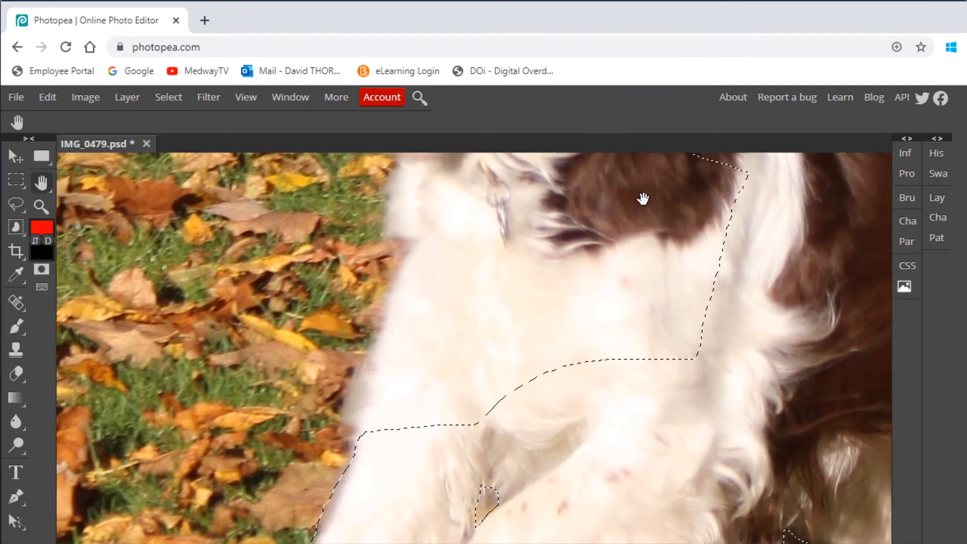
Add the front edge of the chest and throat to the selection with the Lasso tool, tracing from the foreleg up to the chin.
{"action": "mouse_move", "coordinate": [642, 199]}
{"action": "left_mouse_down"}
{"action": "mouse_move", "coordinate": [612, 244]}
{"action": "mouse_move", "coordinate": [580, 261]}
{"action": "left_mouse_up"}
{"action": "left_click", "coordinate": [16, 204]}
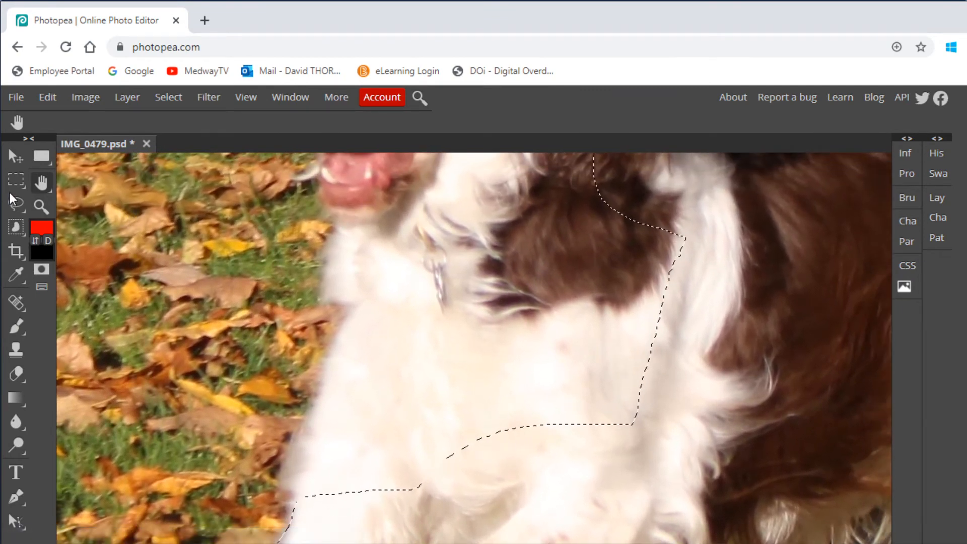
{"action": "key", "text": "shift"}
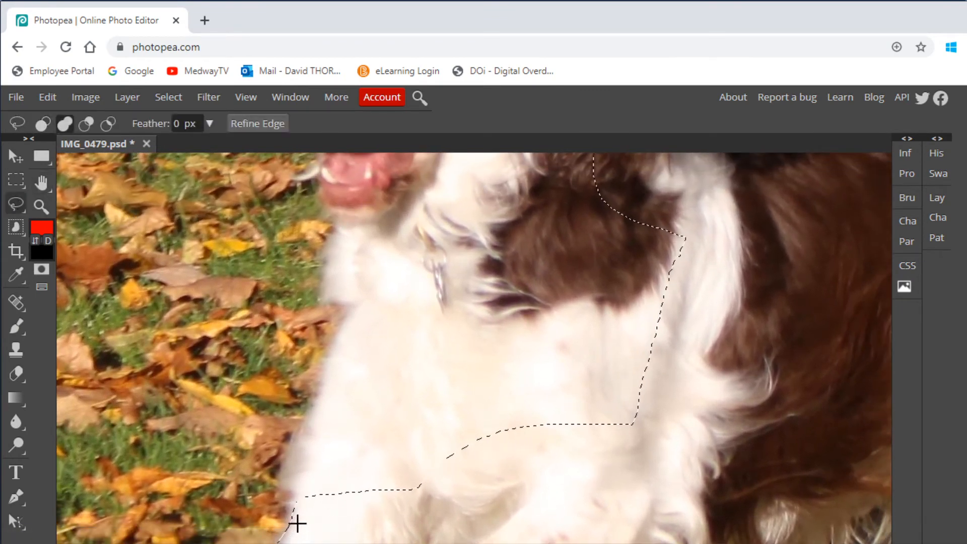
{"action": "mouse_move", "coordinate": [297, 524]}
{"action": "left_mouse_down"}
{"action": "mouse_move", "coordinate": [285, 485]}
{"action": "mouse_move", "coordinate": [346, 313]}
{"action": "mouse_move", "coordinate": [320, 293]}
{"action": "mouse_move", "coordinate": [336, 218]}
{"action": "left_mouse_up"}
{"action": "mouse_move", "coordinate": [412, 202]}
{"action": "left_mouse_down"}
{"action": "mouse_move", "coordinate": [415, 321]}
{"action": "mouse_move", "coordinate": [388, 509]}
{"action": "left_mouse_up"}
Add the neck, collar area and rest of the chest to the selection, including the small gap left in the lower chest.
{"action": "scroll", "coordinate": [342, 317], "scroll_direction": "up", "scroll_amount": 5}
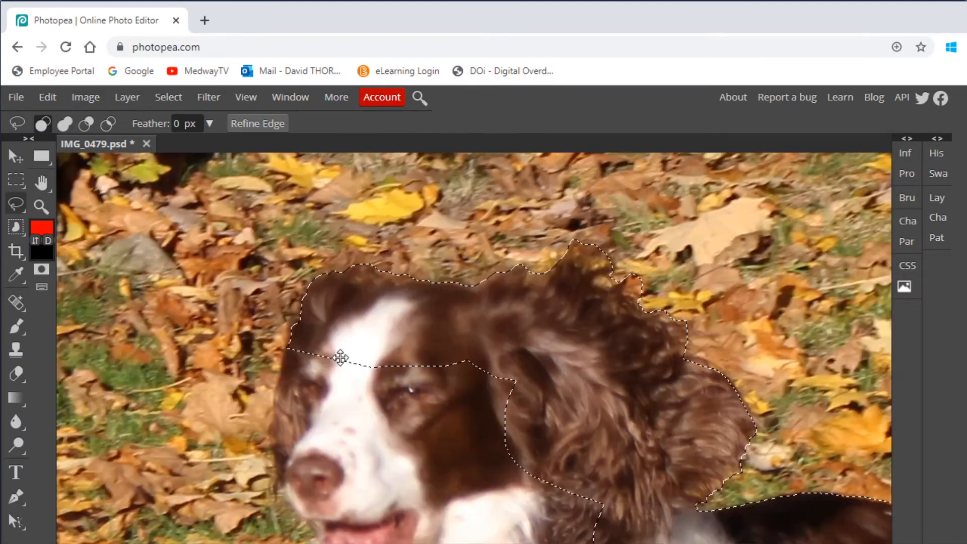
{"action": "scroll", "coordinate": [398, 431], "scroll_direction": "down", "scroll_amount": 3}
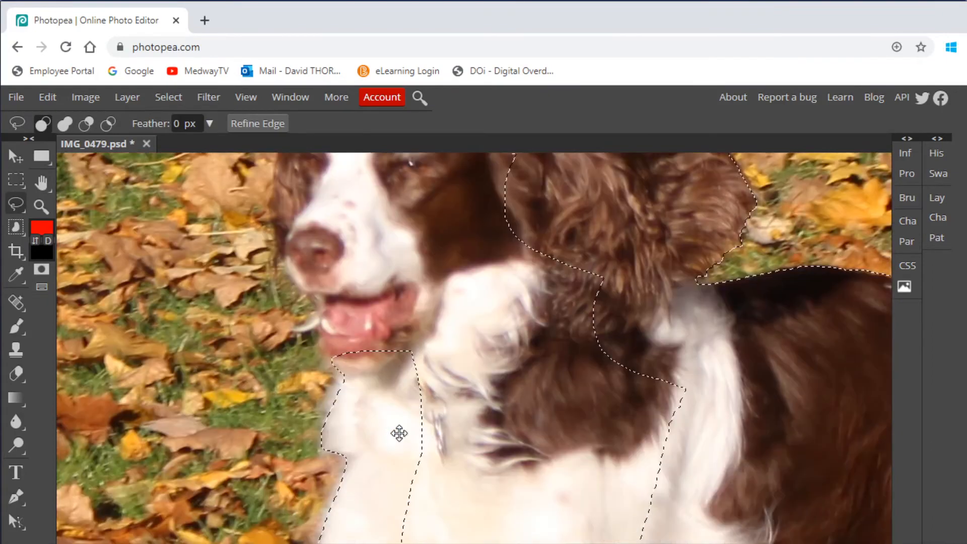
{"action": "mouse_move", "coordinate": [390, 306]}
{"action": "left_mouse_down"}
{"action": "mouse_move", "coordinate": [406, 277]}
{"action": "mouse_move", "coordinate": [645, 225]}
{"action": "mouse_move", "coordinate": [697, 470]}
{"action": "mouse_move", "coordinate": [448, 525]}
{"action": "mouse_move", "coordinate": [362, 490]}
{"action": "mouse_move", "coordinate": [370, 492]}
{"action": "left_mouse_up"}
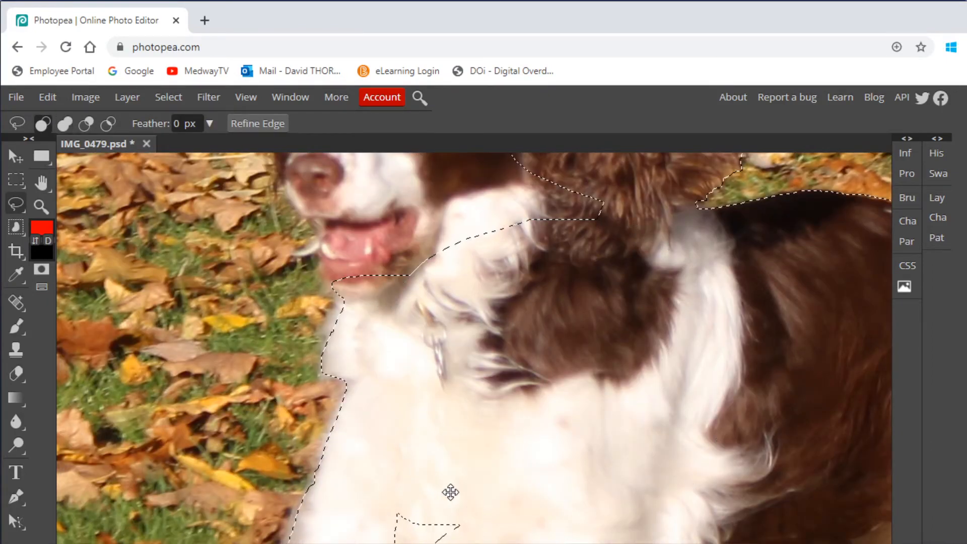
{"action": "scroll", "coordinate": [447, 490], "scroll_direction": "down", "scroll_amount": 4}
{"action": "mouse_move", "coordinate": [365, 313]}
{"action": "left_mouse_down"}
{"action": "mouse_move", "coordinate": [489, 284]}
{"action": "mouse_move", "coordinate": [453, 349]}
{"action": "mouse_move", "coordinate": [388, 369]}
{"action": "mouse_move", "coordinate": [354, 348]}
{"action": "left_mouse_up"}
Add the forehead, cheek and inner part of the muzzle to the selection, closing the loop between the eyes and through the mouth.
{"action": "scroll", "coordinate": [355, 353], "scroll_direction": "up", "scroll_amount": 4}
{"action": "scroll", "coordinate": [355, 353], "scroll_direction": "up", "scroll_amount": 3}
{"action": "scroll", "coordinate": [354, 380], "scroll_direction": "down", "scroll_amount": 1}
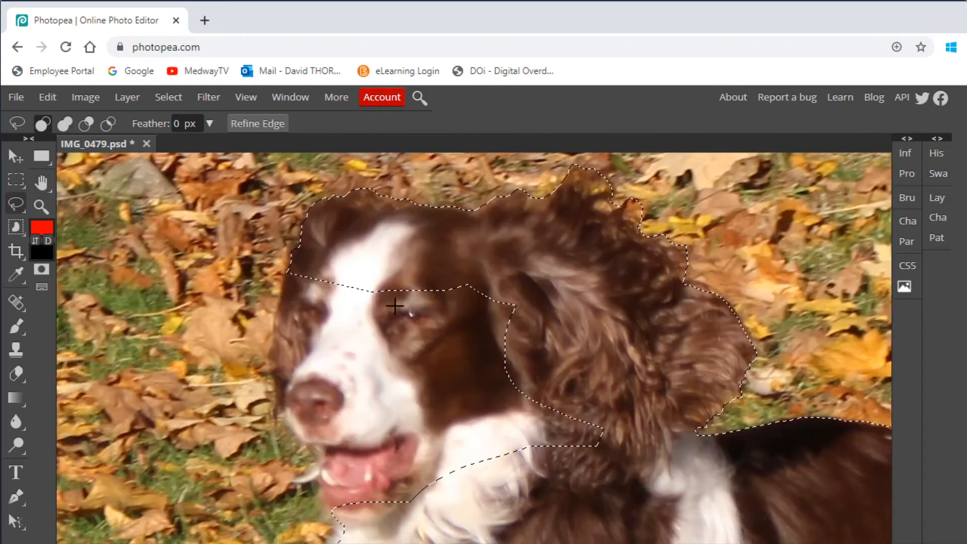
{"action": "mouse_move", "coordinate": [393, 267]}
{"action": "left_mouse_down"}
{"action": "mouse_move", "coordinate": [446, 259]}
{"action": "mouse_move", "coordinate": [631, 388]}
{"action": "mouse_move", "coordinate": [470, 530]}
{"action": "mouse_move", "coordinate": [337, 400]}
{"action": "mouse_move", "coordinate": [334, 258]}
{"action": "mouse_move", "coordinate": [310, 277]}
{"action": "left_mouse_up"}
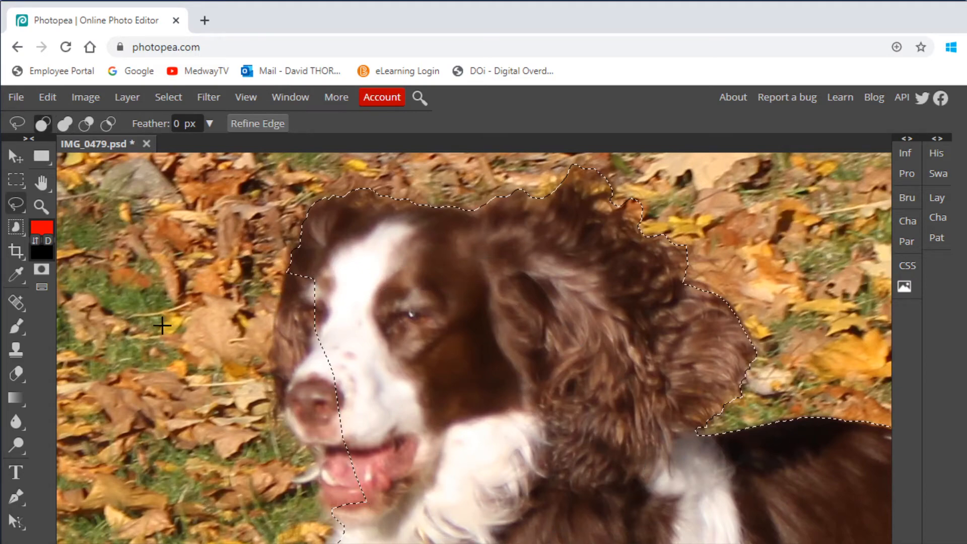
Add the outer side of the face beside the far eye to the selection, tracing closely along the fur's edge.
{"action": "left_click", "coordinate": [41, 207]}
{"action": "left_click", "coordinate": [285, 327]}
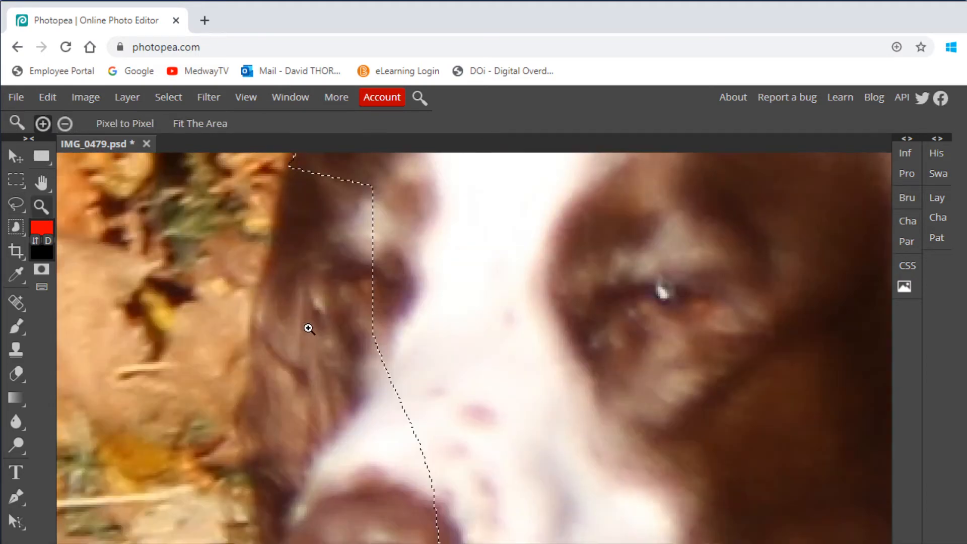
{"action": "left_click", "coordinate": [312, 316]}
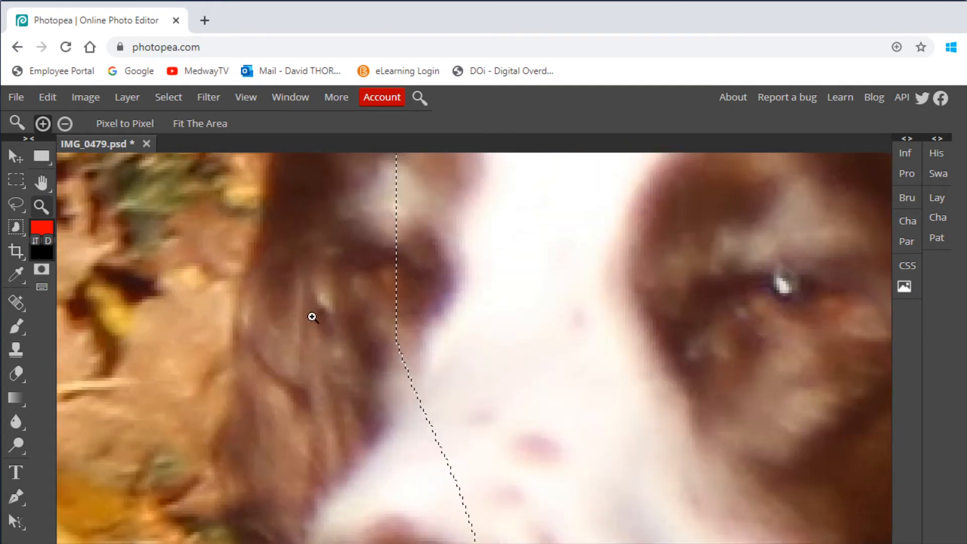
{"action": "scroll", "coordinate": [303, 303], "scroll_direction": "up", "scroll_amount": 3}
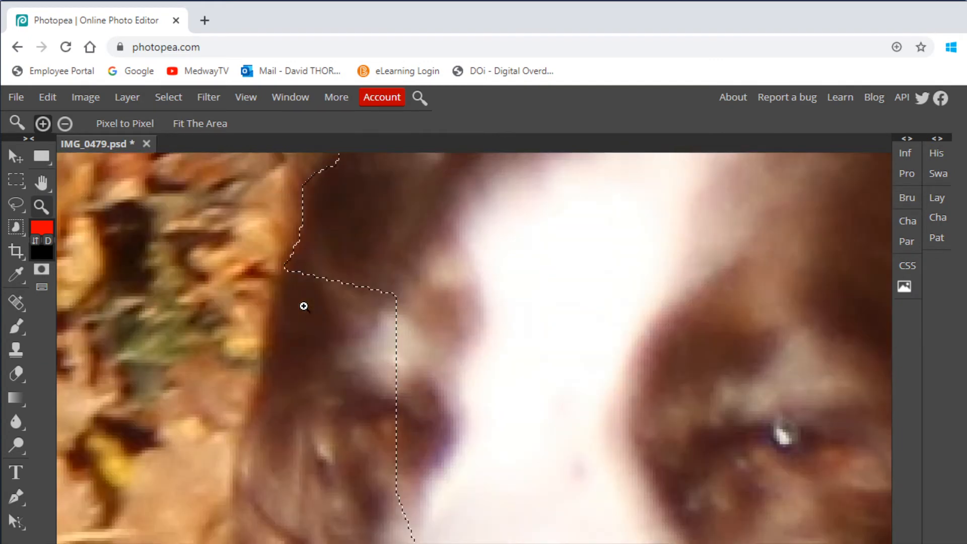
{"action": "left_click", "coordinate": [16, 204]}
{"action": "mouse_move", "coordinate": [322, 254]}
{"action": "left_mouse_down"}
{"action": "mouse_move", "coordinate": [295, 265]}
{"action": "mouse_move", "coordinate": [276, 291]}
{"action": "mouse_move", "coordinate": [261, 363]}
{"action": "left_mouse_up"}
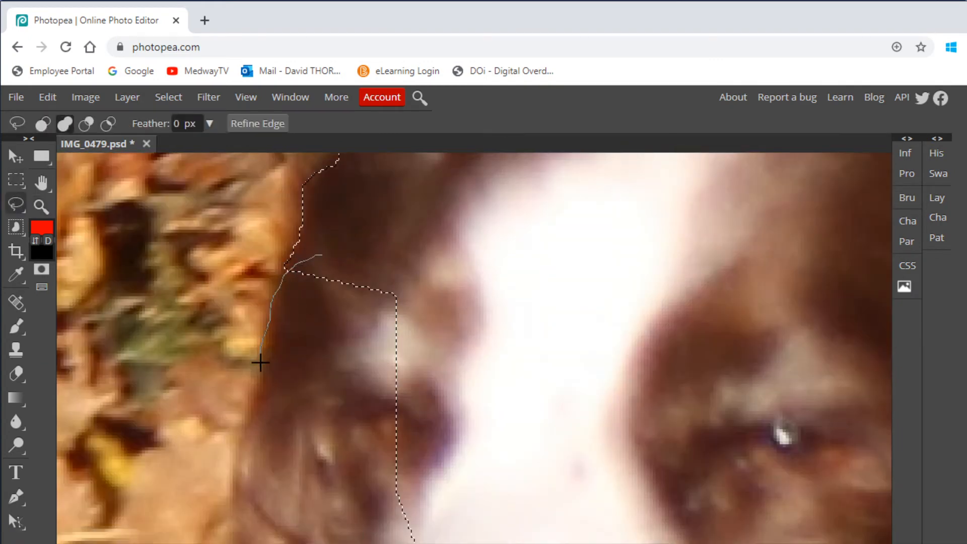
{"action": "mouse_move", "coordinate": [247, 516]}
{"action": "left_mouse_down"}
{"action": "mouse_move", "coordinate": [391, 527]}
{"action": "mouse_move", "coordinate": [474, 413]}
{"action": "mouse_move", "coordinate": [471, 262]}
{"action": "mouse_move", "coordinate": [433, 250]}
{"action": "left_mouse_up"}
Add the lower part of the far ear, the nose and the upper lip to the selection, following the muzzle's outer edge.
{"action": "scroll", "coordinate": [434, 305], "scroll_direction": "down", "scroll_amount": 5}
{"action": "scroll", "coordinate": [434, 304], "scroll_direction": "up", "scroll_amount": 2}
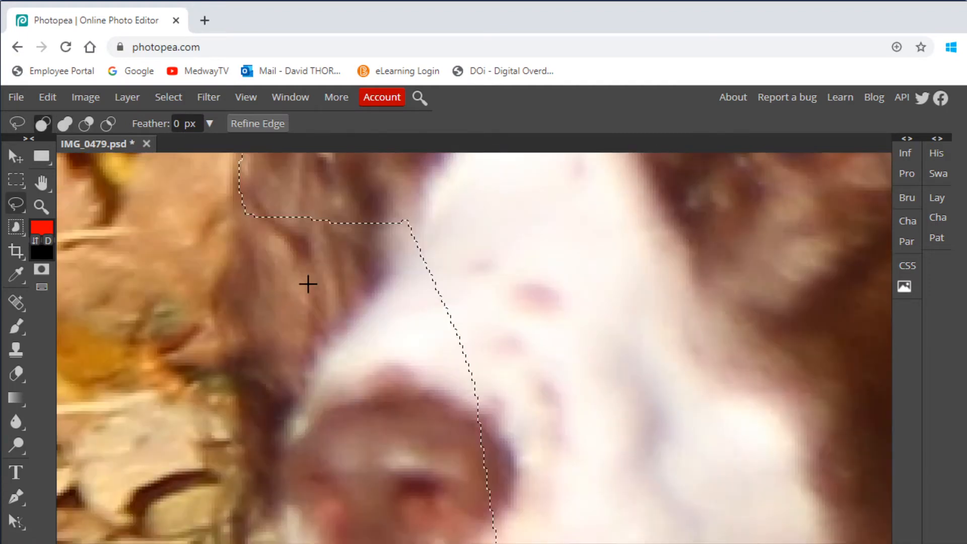
{"action": "key", "text": "shift"}
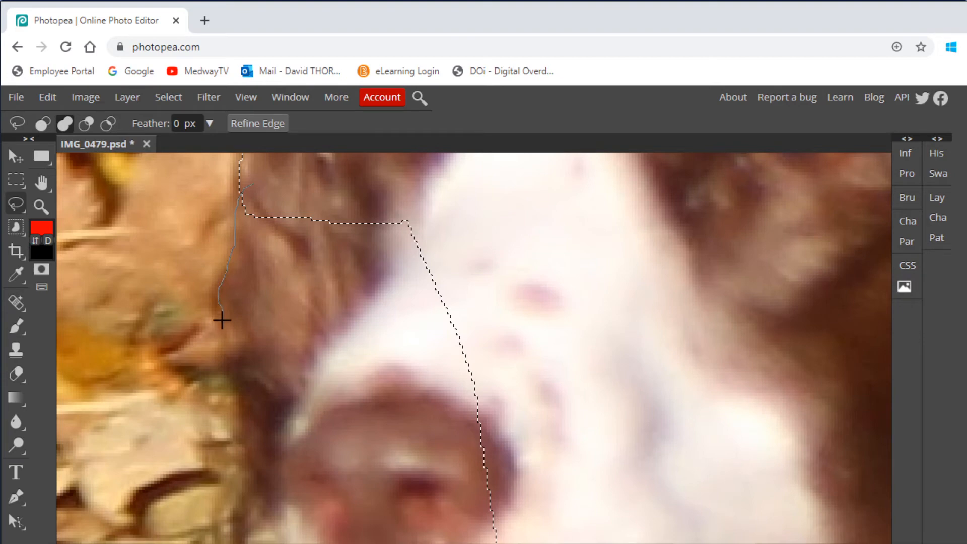
{"action": "mouse_move", "coordinate": [245, 480]}
{"action": "left_mouse_down"}
{"action": "mouse_move", "coordinate": [468, 513]}
{"action": "mouse_move", "coordinate": [610, 415]}
{"action": "mouse_move", "coordinate": [520, 244]}
{"action": "mouse_move", "coordinate": [403, 182]}
{"action": "left_mouse_up"}
{"action": "scroll", "coordinate": [392, 348], "scroll_direction": "down", "scroll_amount": 3}
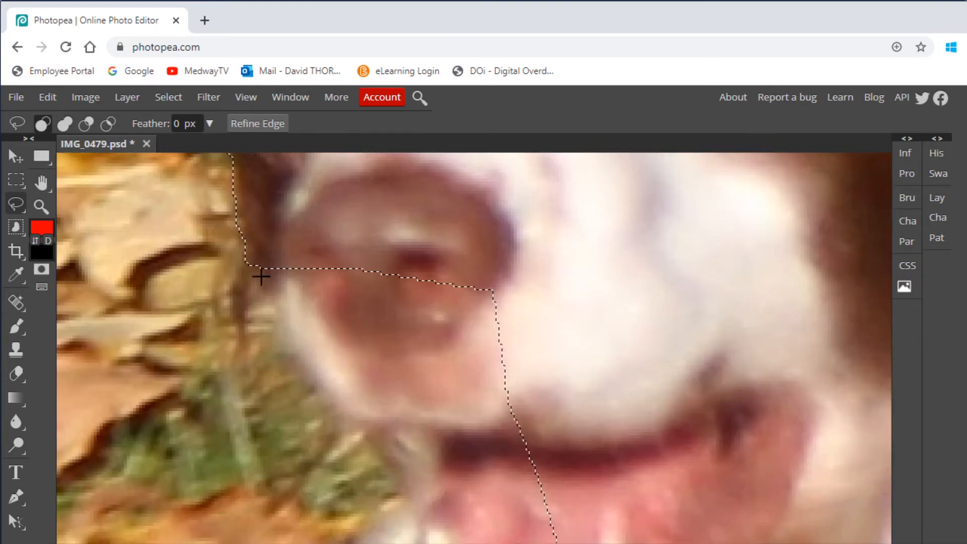
{"action": "key", "text": "shift"}
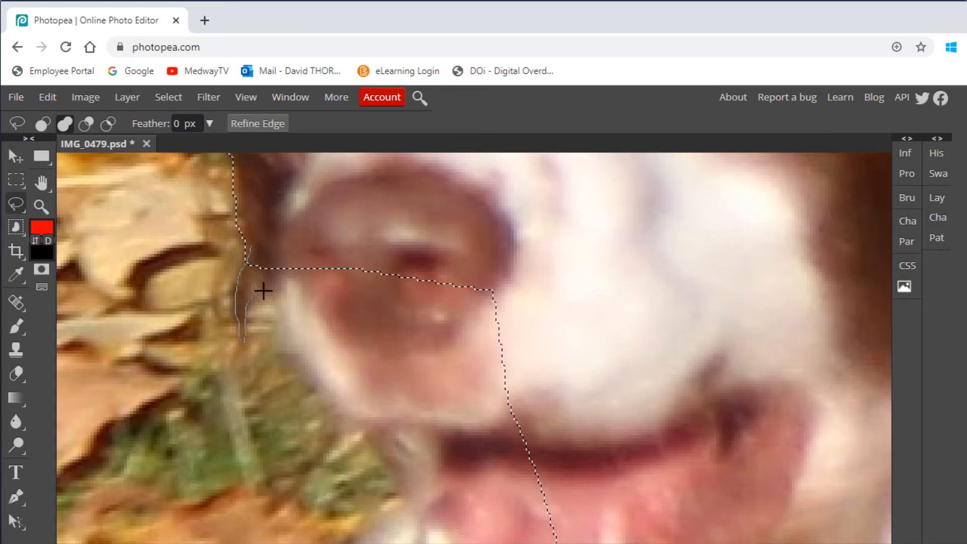
{"action": "mouse_move", "coordinate": [351, 436]}
{"action": "left_mouse_down"}
{"action": "mouse_move", "coordinate": [574, 428]}
{"action": "mouse_move", "coordinate": [549, 271]}
{"action": "mouse_move", "coordinate": [457, 216]}
{"action": "left_mouse_up"}
Add the open mouth, tongue and chin to the selection, tracing their outer edge and leaving out the pale strand beside the mouth.
{"action": "scroll", "coordinate": [459, 306], "scroll_direction": "down", "scroll_amount": 5}
{"action": "key", "text": "shift"}
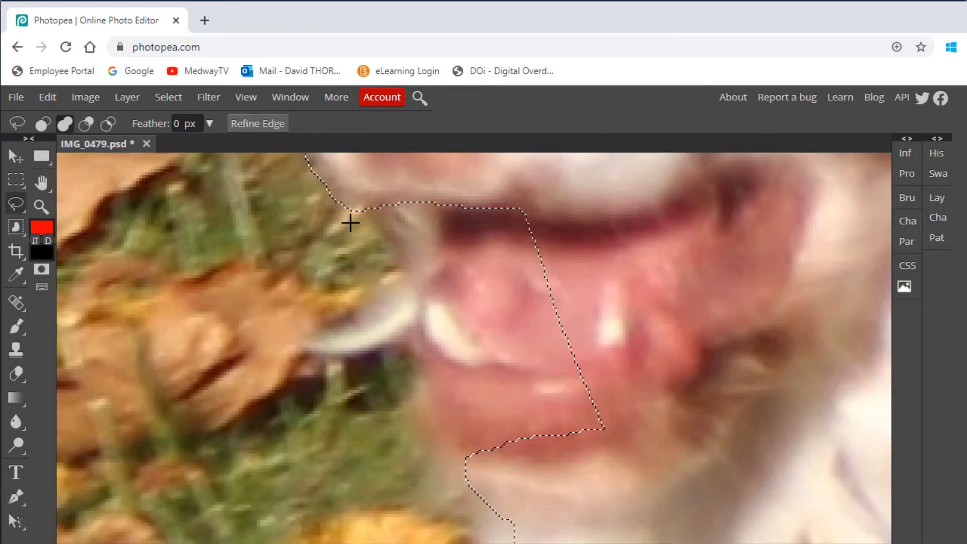
{"action": "left_click_drag", "start_coordinate": [409, 274], "coordinate": [422, 314]}
{"action": "mouse_move", "coordinate": [441, 517]}
{"action": "left_mouse_down"}
{"action": "mouse_move", "coordinate": [627, 524]}
{"action": "mouse_move", "coordinate": [667, 300]}
{"action": "mouse_move", "coordinate": [585, 207]}
{"action": "mouse_move", "coordinate": [528, 174]}
{"action": "left_mouse_up"}
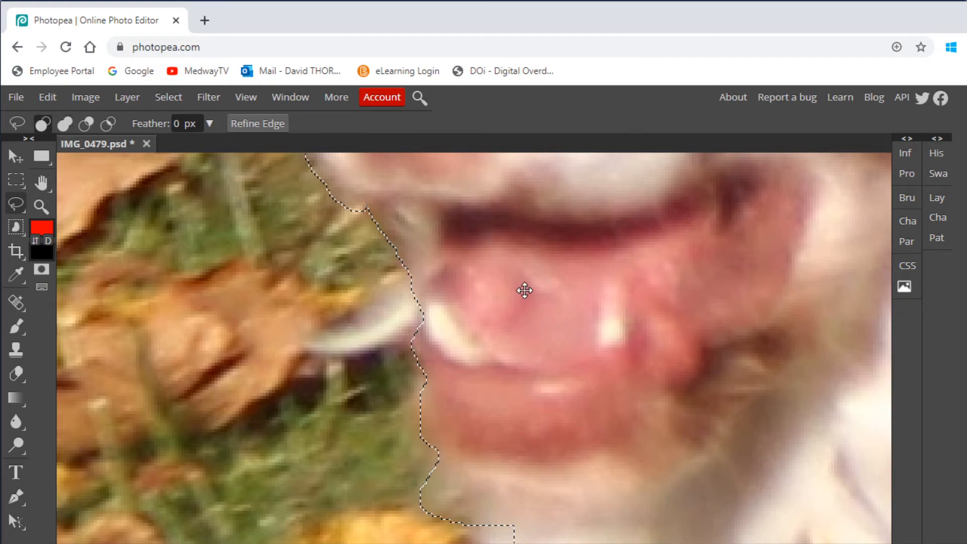
Add the remaining sliver of throat below the chin to the selection and check the outline down the chest.
{"action": "scroll", "coordinate": [524, 287], "scroll_direction": "down", "scroll_amount": 3}
{"action": "scroll", "coordinate": [524, 293], "scroll_direction": "down", "scroll_amount": 3}
{"action": "key", "text": "shift"}
{"action": "mouse_move", "coordinate": [474, 223]}
{"action": "left_mouse_down"}
{"action": "mouse_move", "coordinate": [443, 323]}
{"action": "mouse_move", "coordinate": [410, 367]}
{"action": "mouse_move", "coordinate": [518, 406]}
{"action": "mouse_move", "coordinate": [527, 252]}
{"action": "left_mouse_up"}
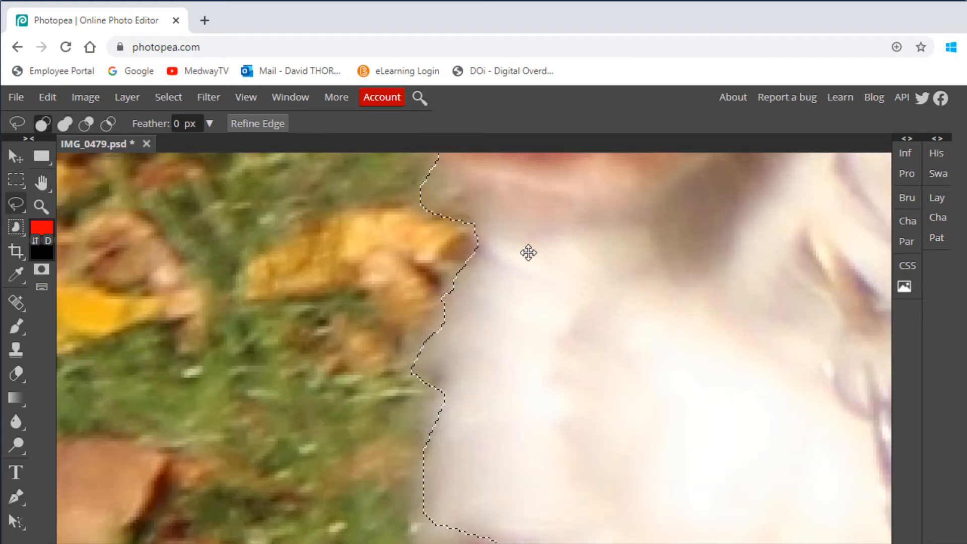
{"action": "scroll", "coordinate": [565, 301], "scroll_direction": "down", "scroll_amount": 4}
{"action": "scroll", "coordinate": [524, 362], "scroll_direction": "down", "scroll_amount": 4}
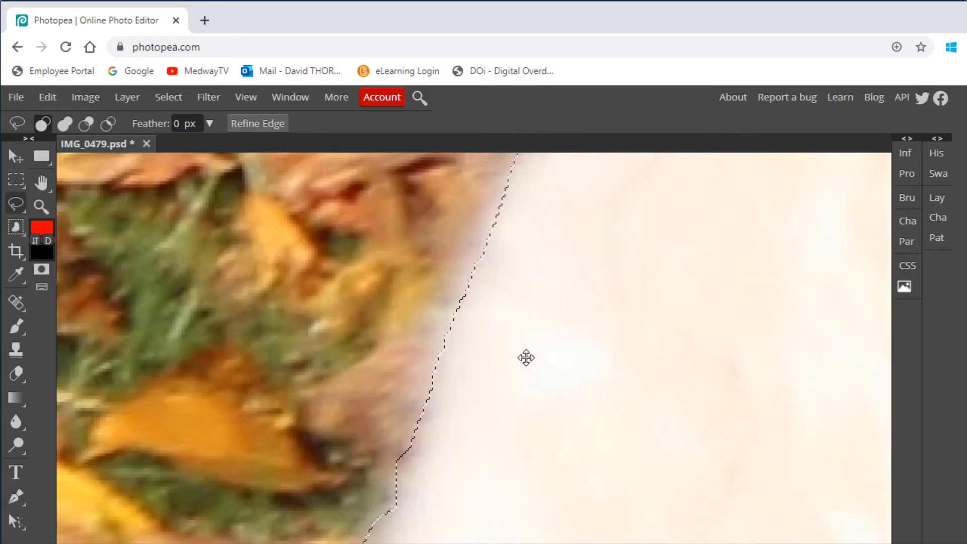
{"action": "scroll", "coordinate": [529, 353], "scroll_direction": "down", "scroll_amount": 6}
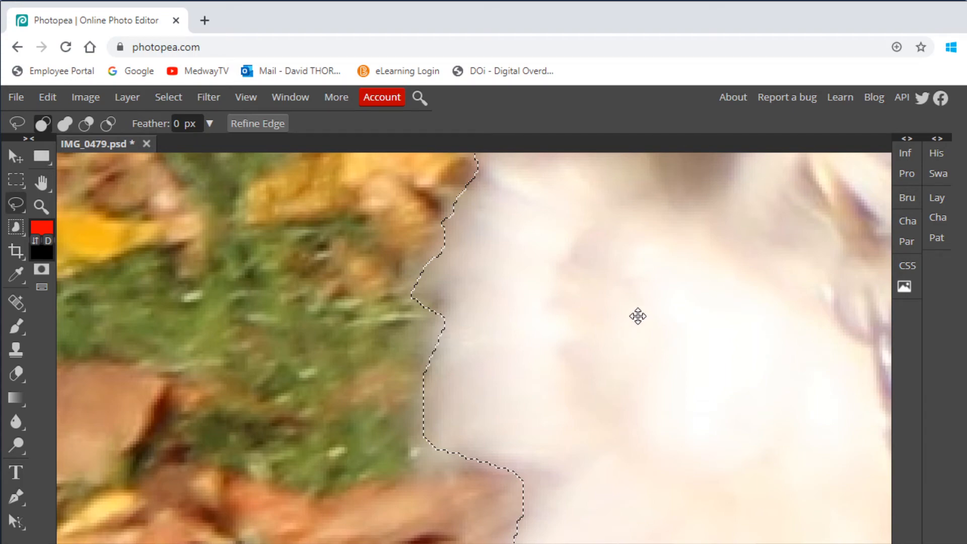
Copy the completed selection of the whole dog.
{"action": "left_click", "coordinate": [42, 207]}
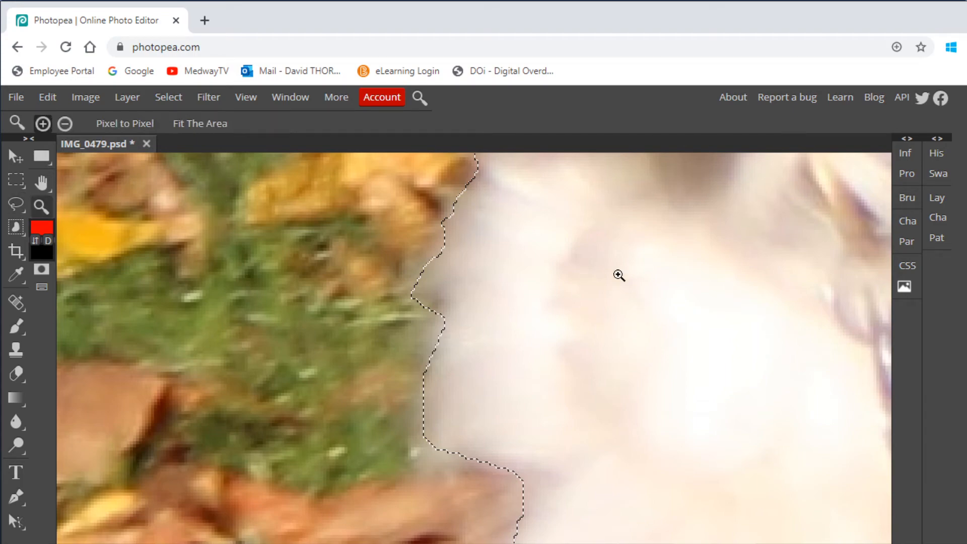
{"action": "left_click_drag", "start_coordinate": [668, 285], "coordinate": [603, 329]}
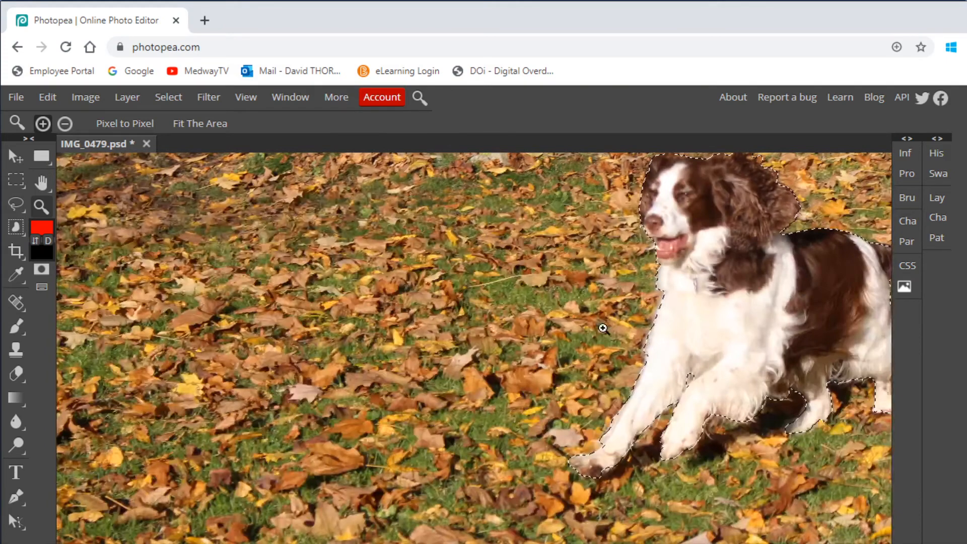
{"action": "left_click", "coordinate": [41, 183]}
{"action": "left_click_drag", "start_coordinate": [682, 278], "coordinate": [370, 305]}
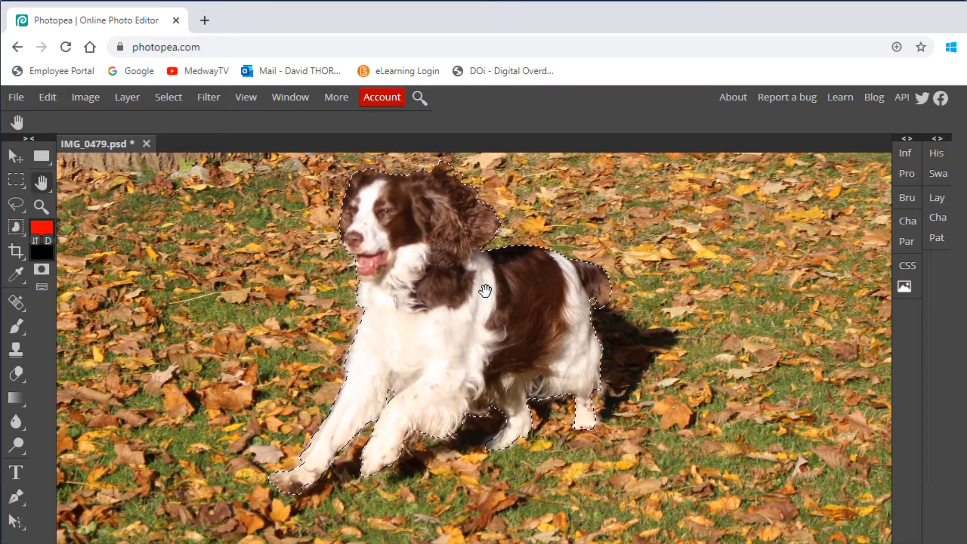
{"action": "left_click", "coordinate": [47, 98]}
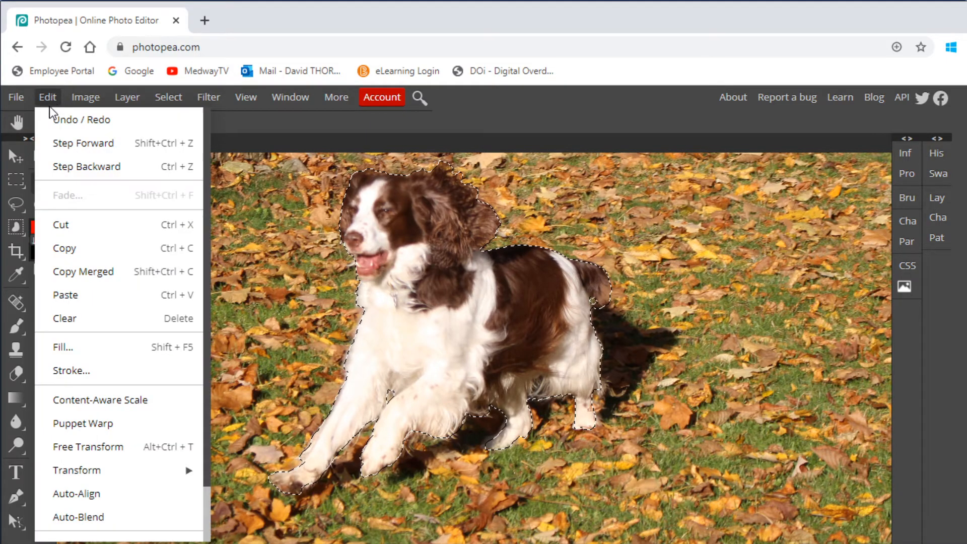
{"action": "left_click", "coordinate": [65, 250]}
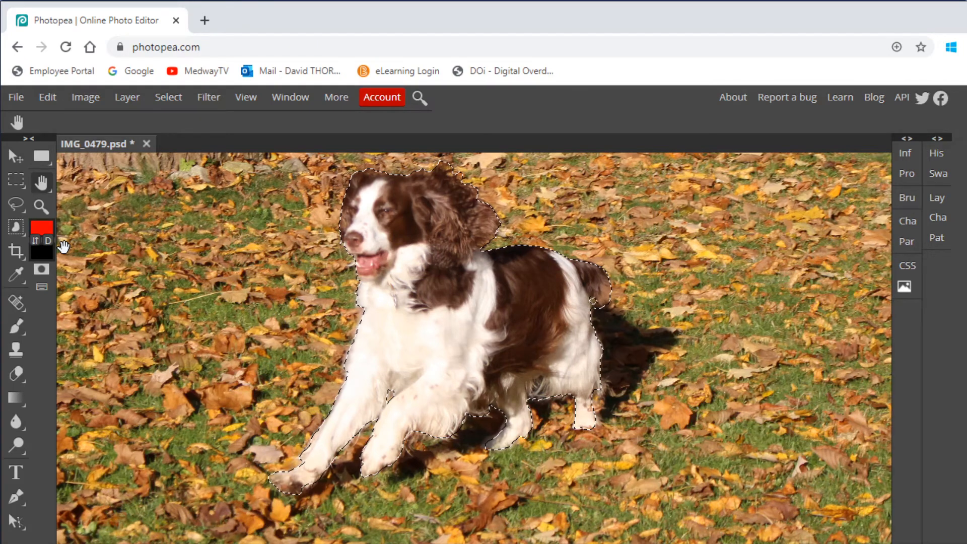
Reveal the layer list and toggle the Background layer's visibility off and on several times, finishing with the layer hidden.
{"action": "left_click", "coordinate": [937, 143]}
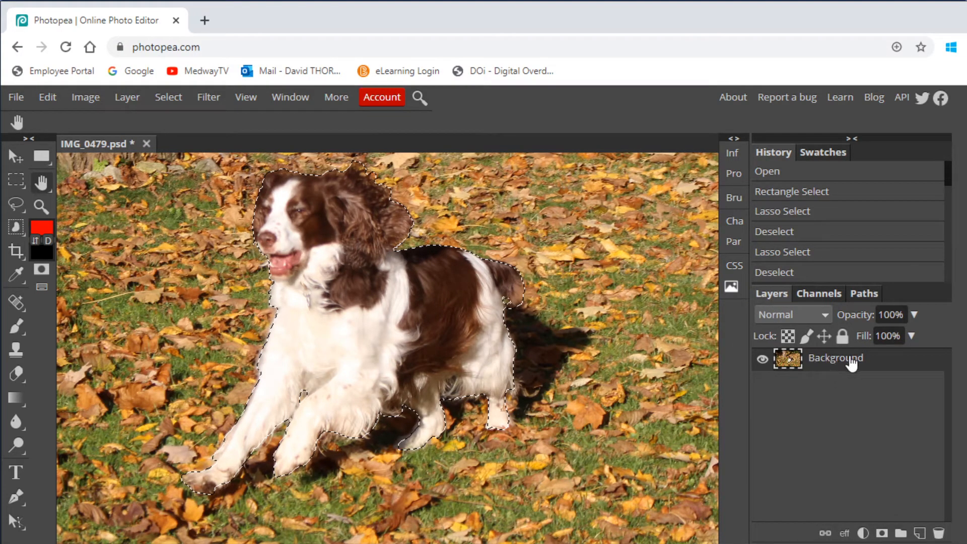
{"action": "left_click", "coordinate": [762, 360]}
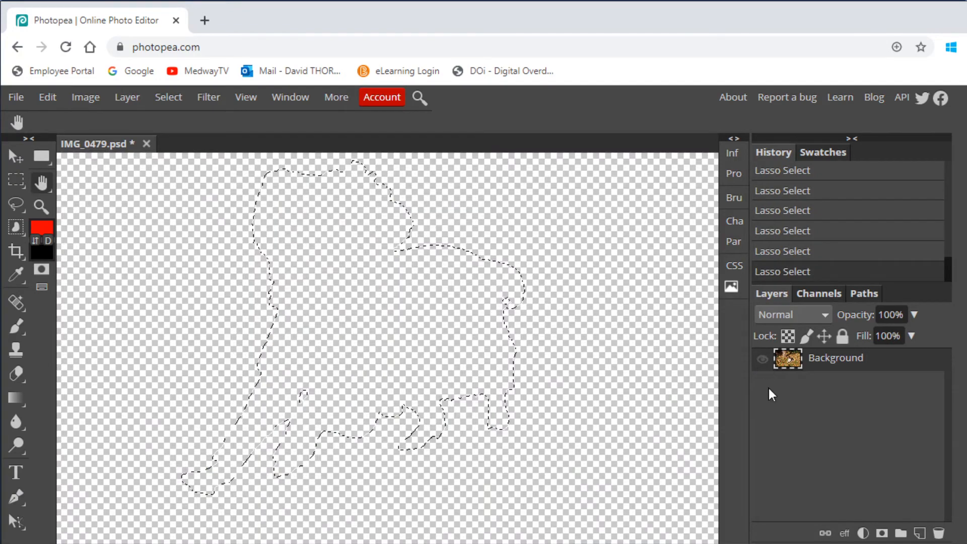
{"action": "left_click", "coordinate": [763, 361]}
{"action": "left_click", "coordinate": [762, 361]}
{"action": "left_click", "coordinate": [763, 360]}
{"action": "left_click", "coordinate": [762, 360]}
{"action": "left_click", "coordinate": [762, 360]}
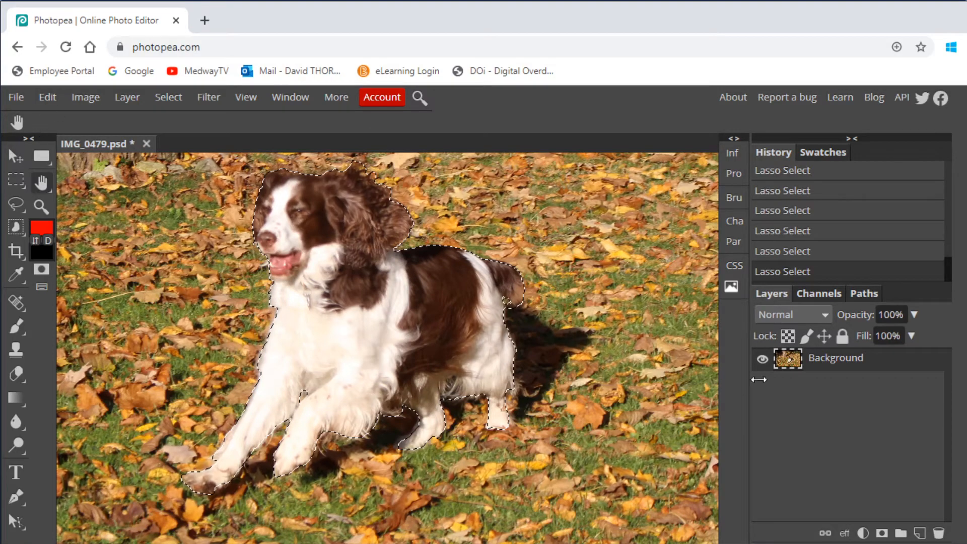
{"action": "left_click", "coordinate": [763, 360]}
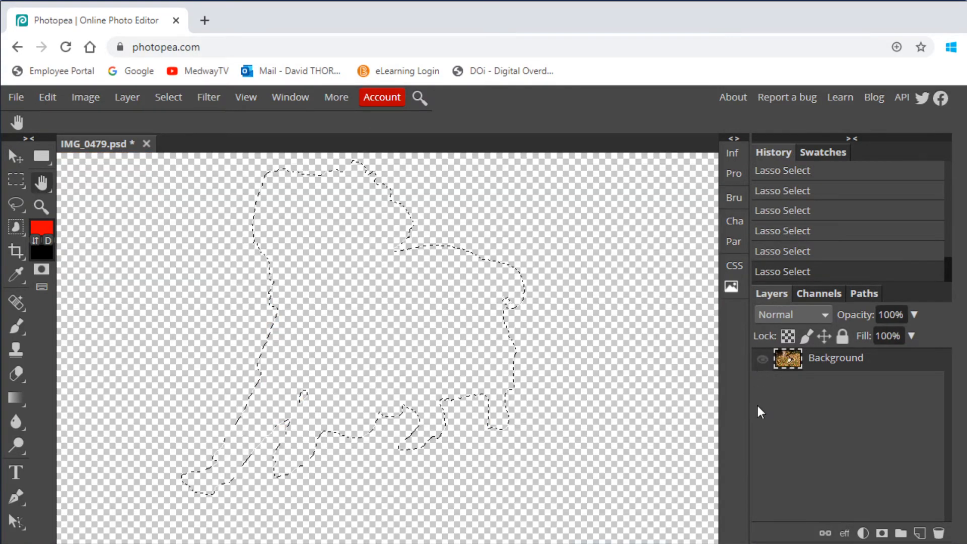
Paste the copied dog as a new layer, allowing the site to access the clipboard.
{"action": "left_click", "coordinate": [50, 98]}
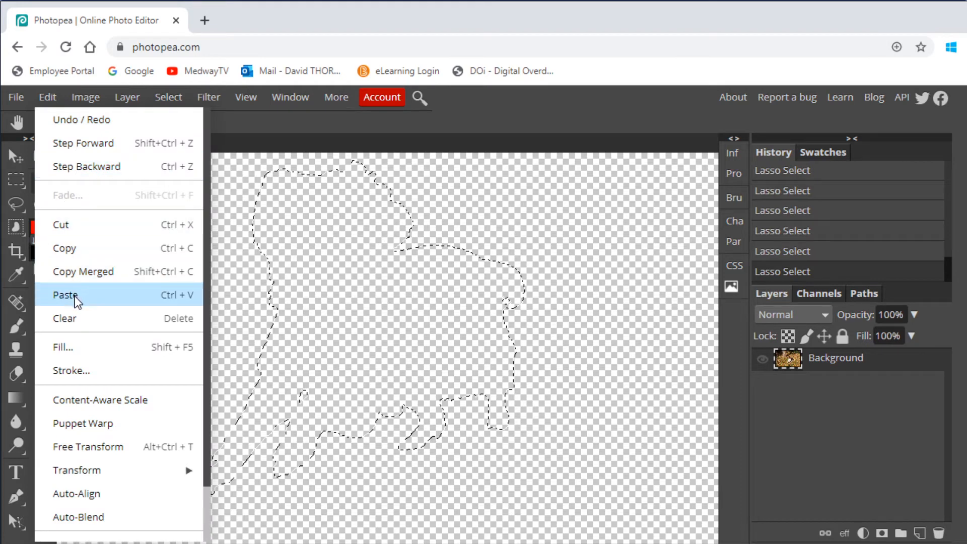
{"action": "left_click", "coordinate": [75, 298]}
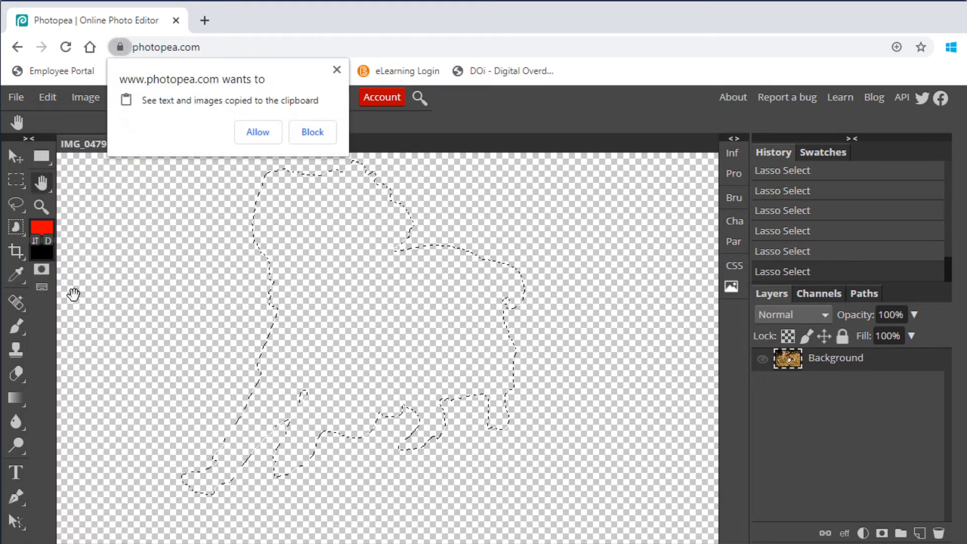
{"action": "left_click", "coordinate": [258, 133]}
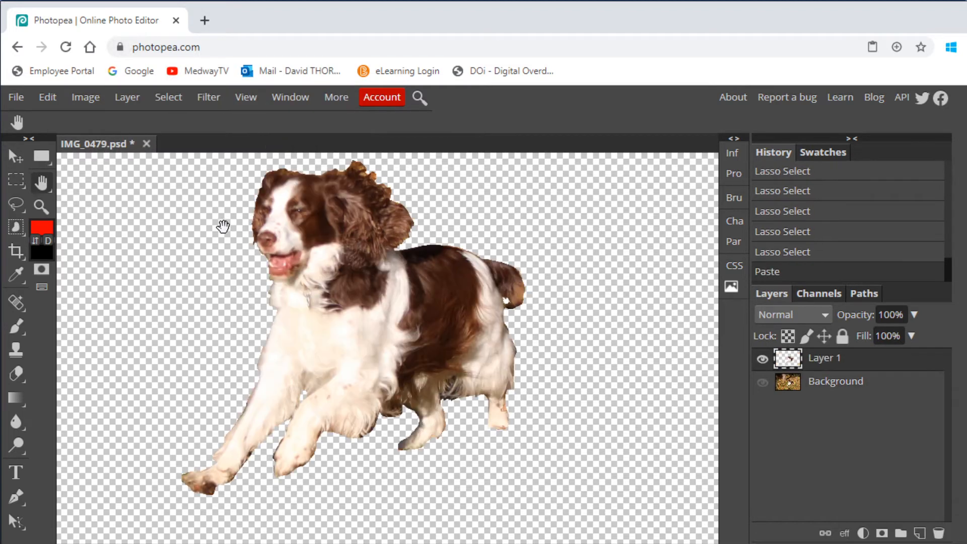
Show the Background layer again and move the pasted dog to the right of the original, level with it.
{"action": "left_click", "coordinate": [16, 158]}
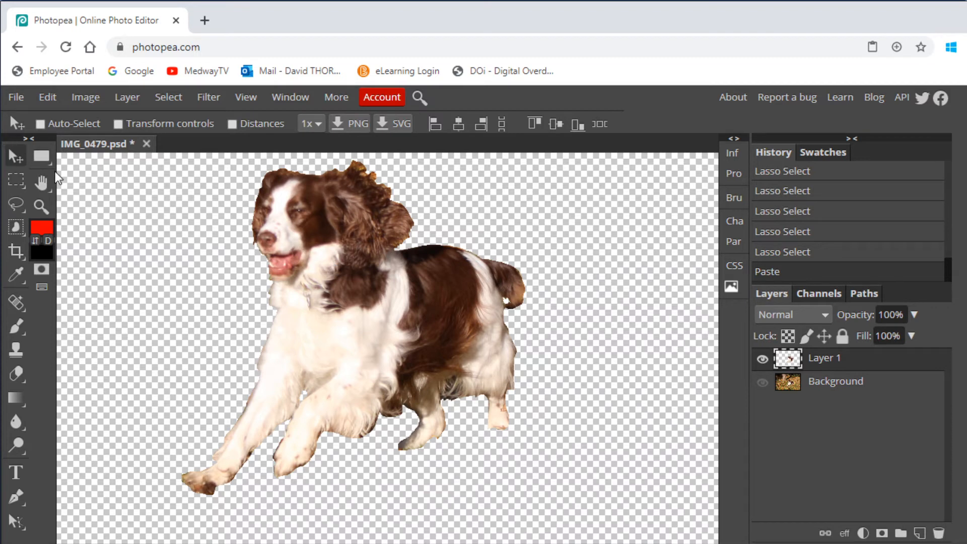
{"action": "left_click_drag", "start_coordinate": [349, 265], "coordinate": [353, 293]}
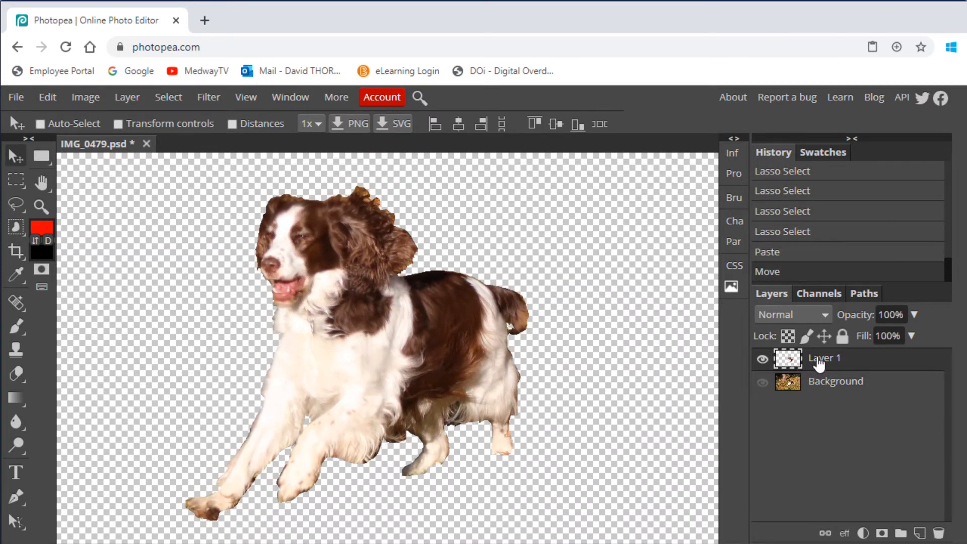
{"action": "left_click", "coordinate": [762, 383]}
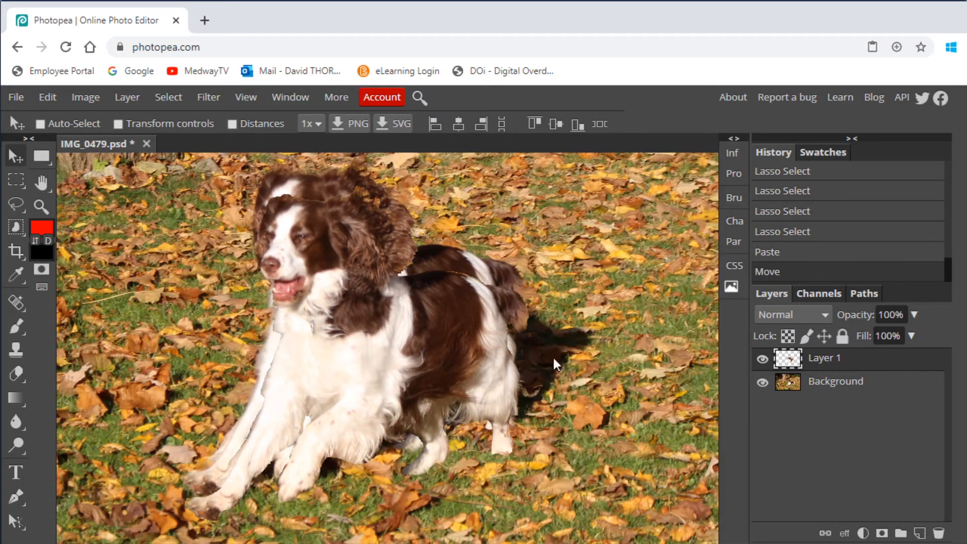
{"action": "left_click_drag", "start_coordinate": [359, 306], "coordinate": [533, 288]}
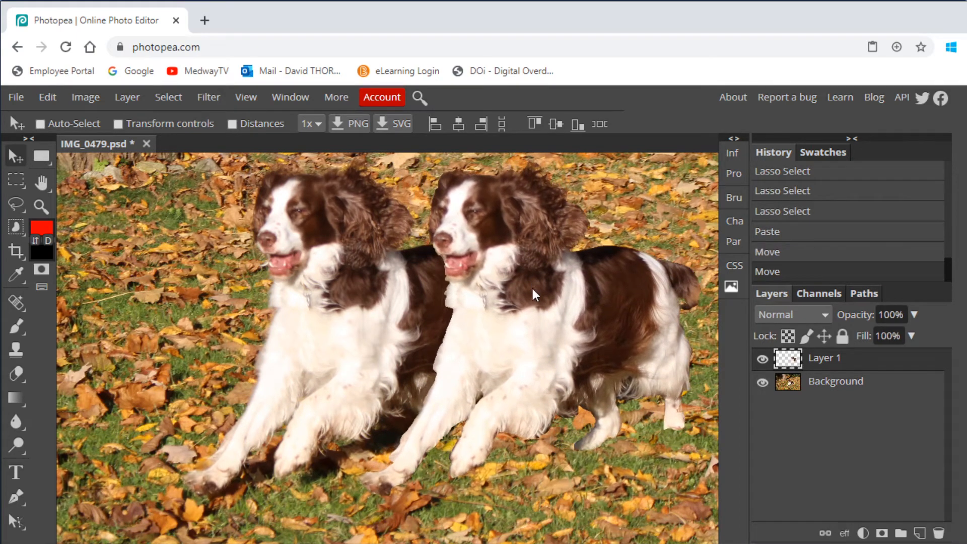
Paste another copy of the dog and move it to the right of the second dog, forming a row of three.
{"action": "left_click", "coordinate": [62, 99]}
{"action": "left_click", "coordinate": [79, 290]}
{"action": "left_click_drag", "start_coordinate": [321, 223], "coordinate": [620, 228]}
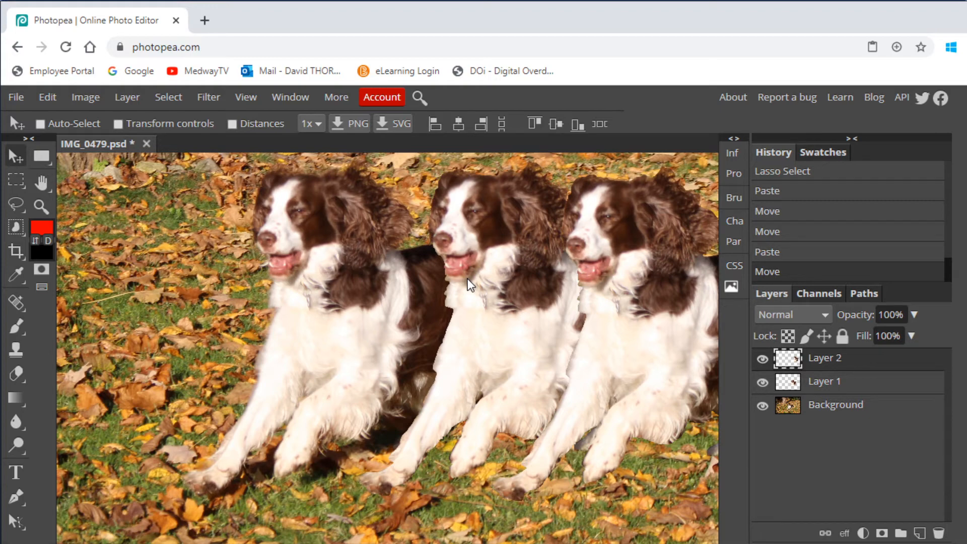
{"action": "left_click", "coordinate": [204, 20]}
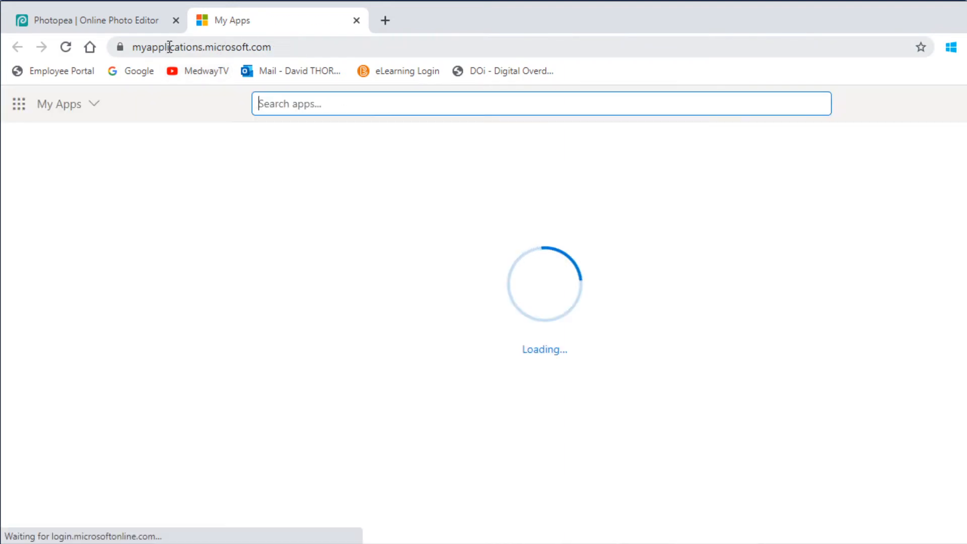
{"action": "left_click", "coordinate": [278, 47]}
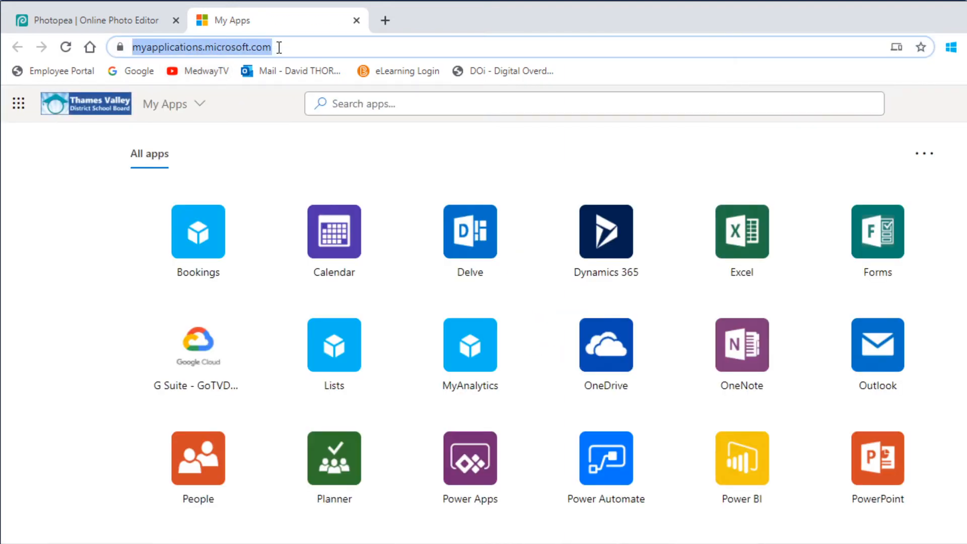
{"action": "type", "text": "ww"}
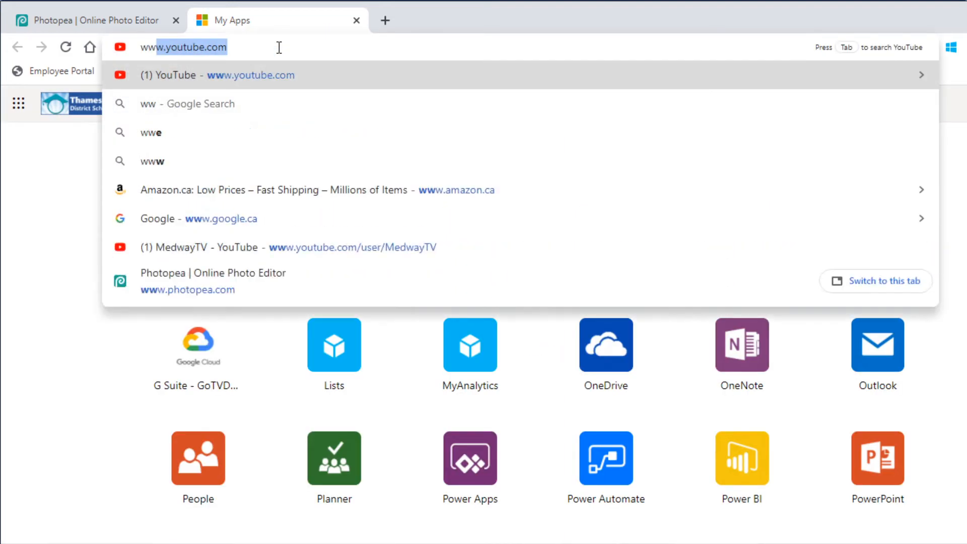
{"action": "type", "text": "w.google.ca"}
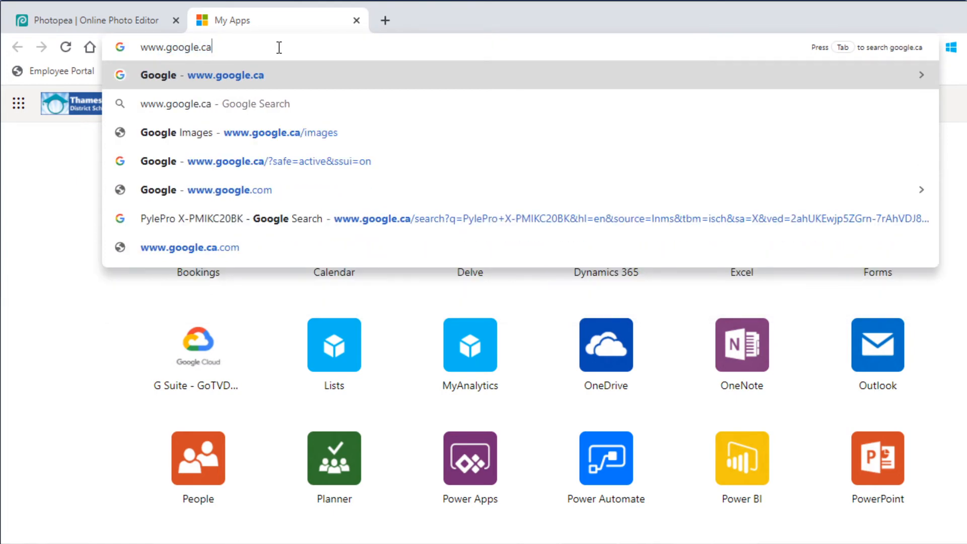
{"action": "key", "text": "Return"}
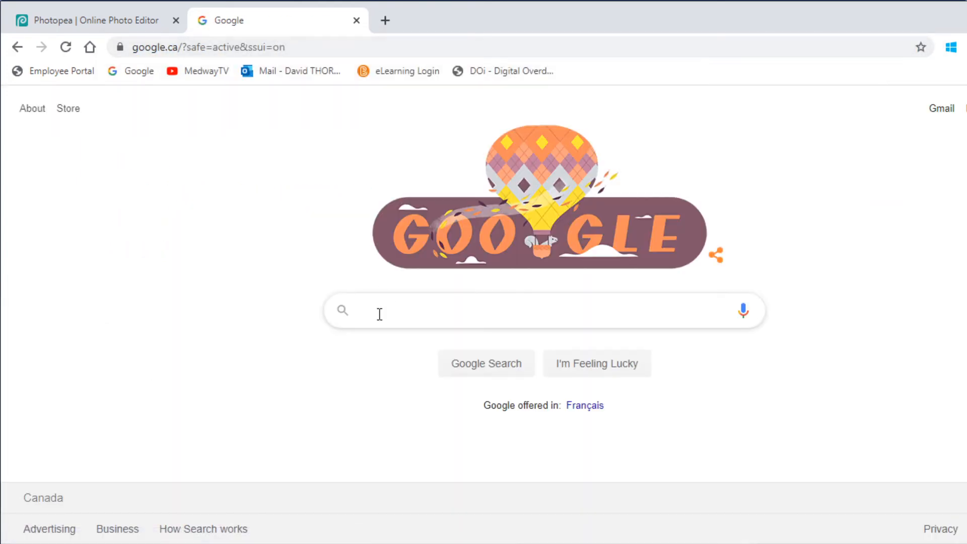
Search Google for "surfer wave" and show the image results.
{"action": "type", "text": "surve"}
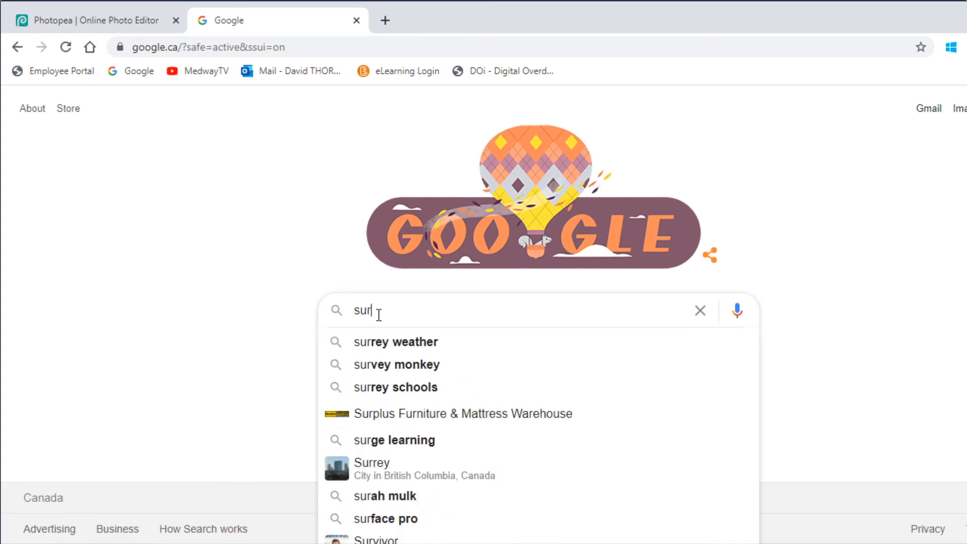
{"action": "key", "text": "BackSpace"}
{"action": "key", "text": "BackSpace"}
{"action": "type", "text": "fer wave"}
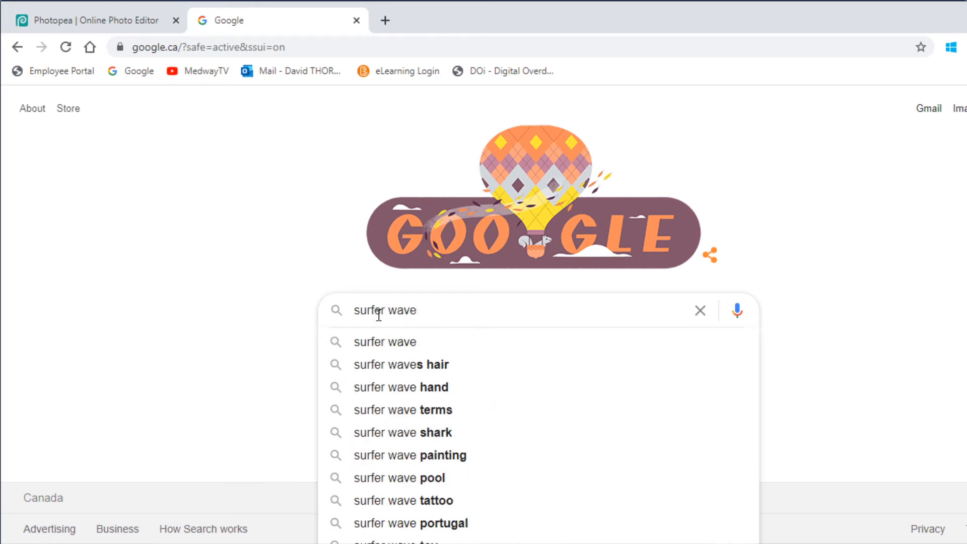
{"action": "key", "text": "Return"}
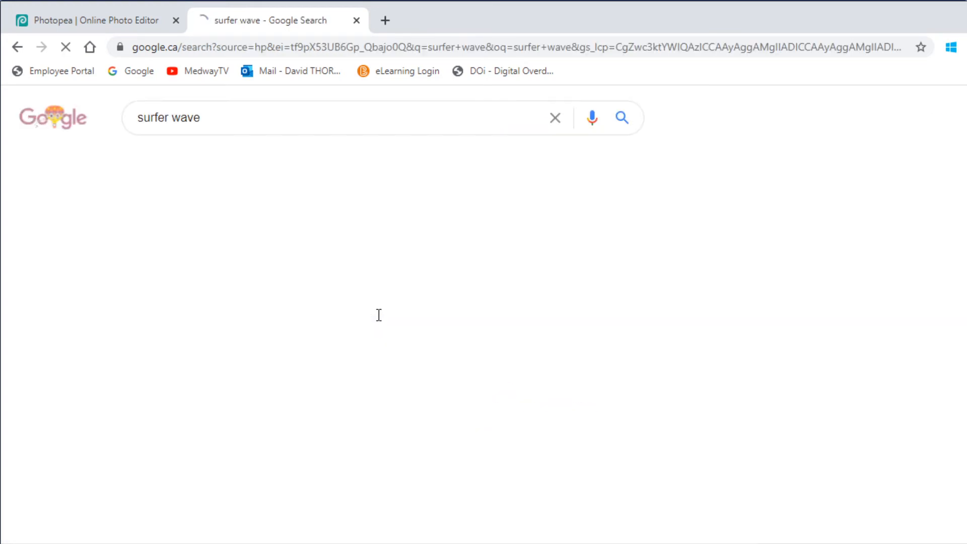
{"action": "left_click", "coordinate": [200, 165]}
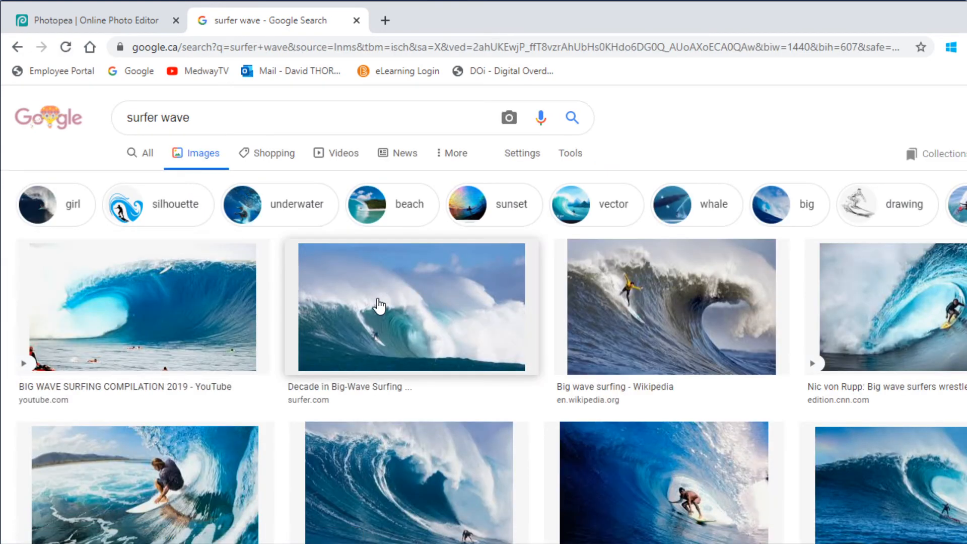
Browse the surfing pictures and copy the 1600 × 900 CNN International image of a surfer inside a curling blue wave.
{"action": "left_click", "coordinate": [362, 308]}
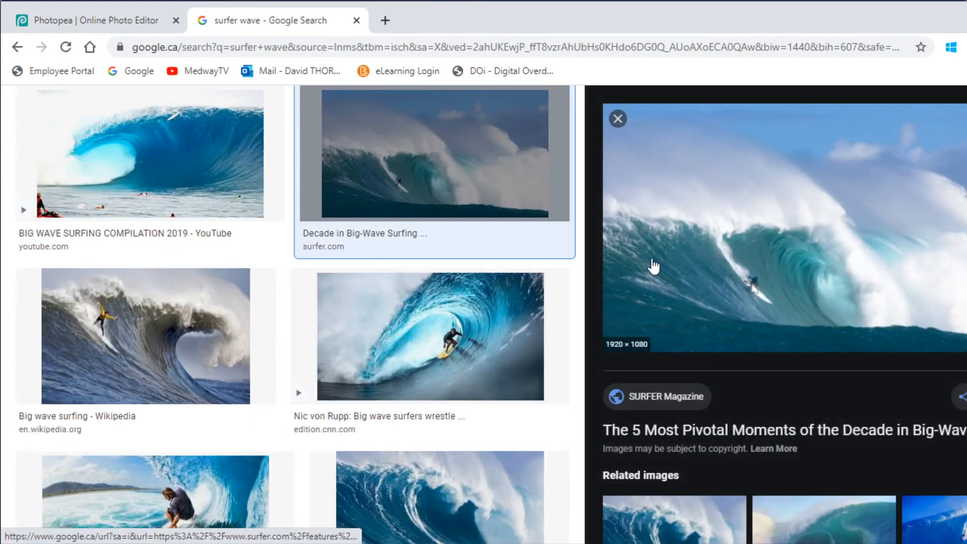
{"action": "left_click_drag", "start_coordinate": [966, 282], "coordinate": [962, 282]}
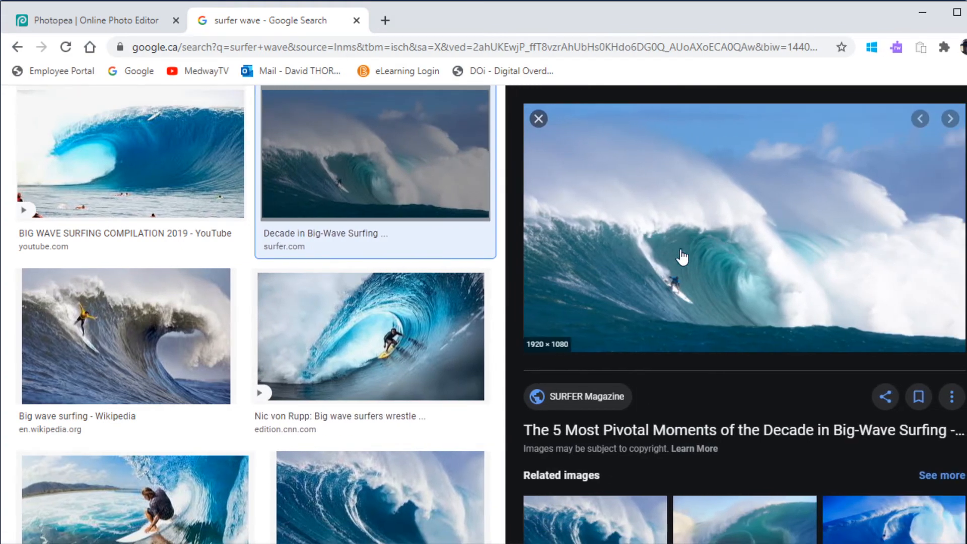
{"action": "left_click", "coordinate": [342, 348]}
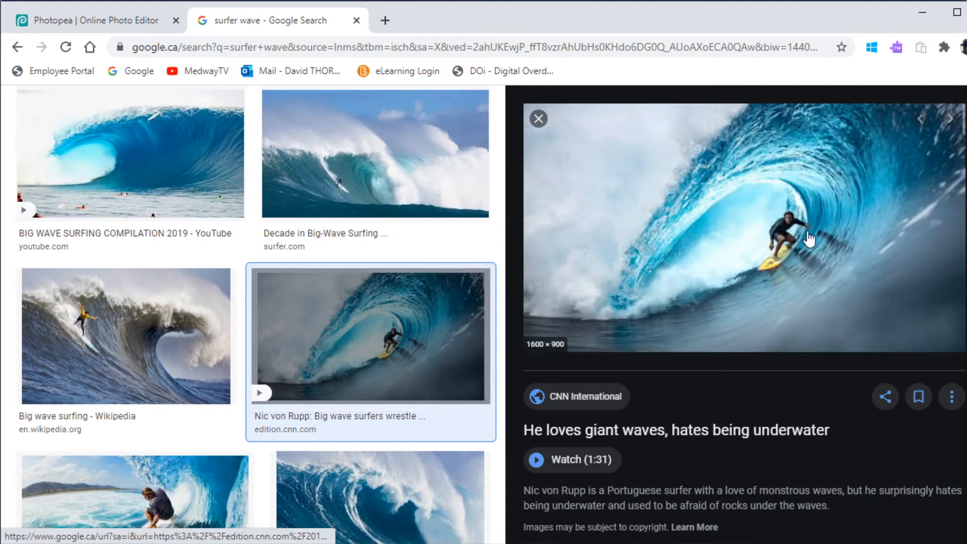
{"action": "scroll", "coordinate": [470, 379], "scroll_direction": "down", "scroll_amount": 9}
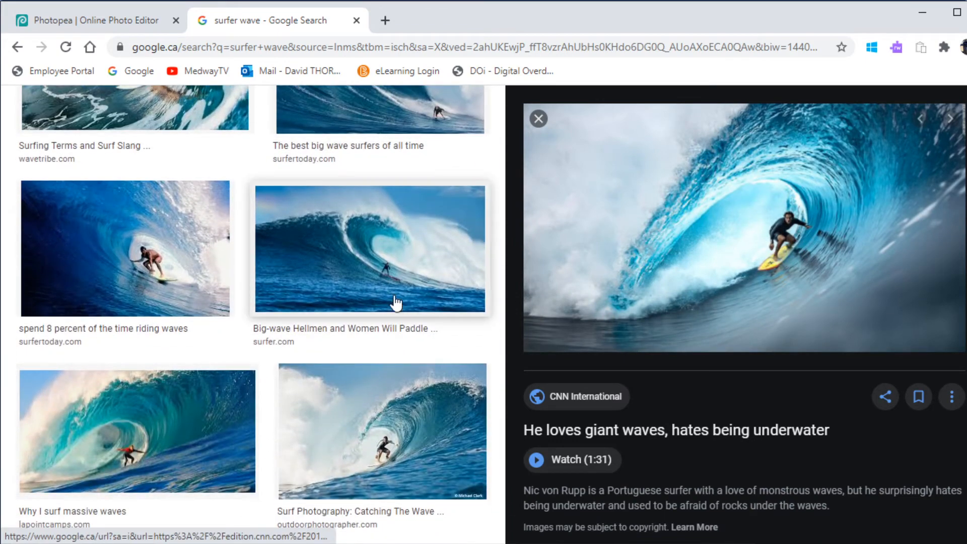
{"action": "scroll", "coordinate": [380, 362], "scroll_direction": "down", "scroll_amount": 2}
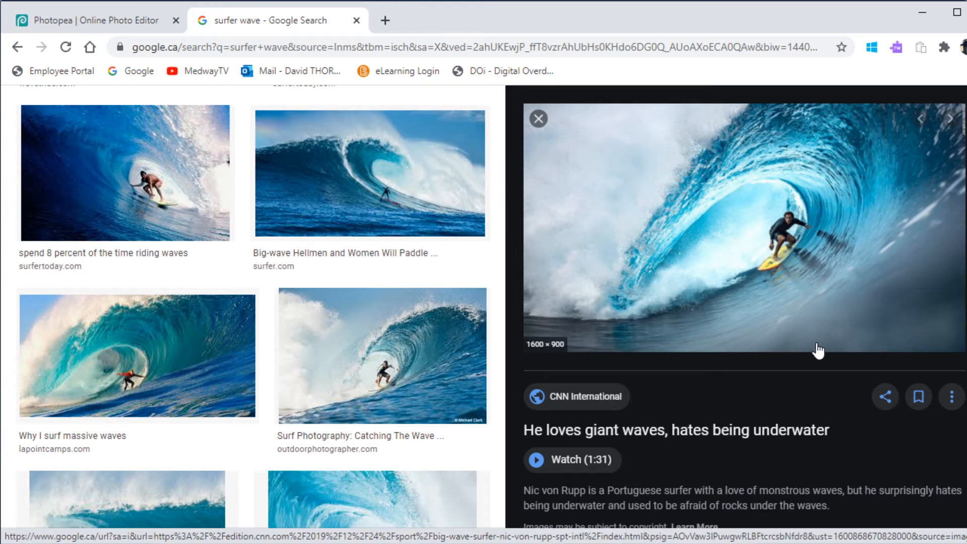
{"action": "right_click", "coordinate": [769, 167]}
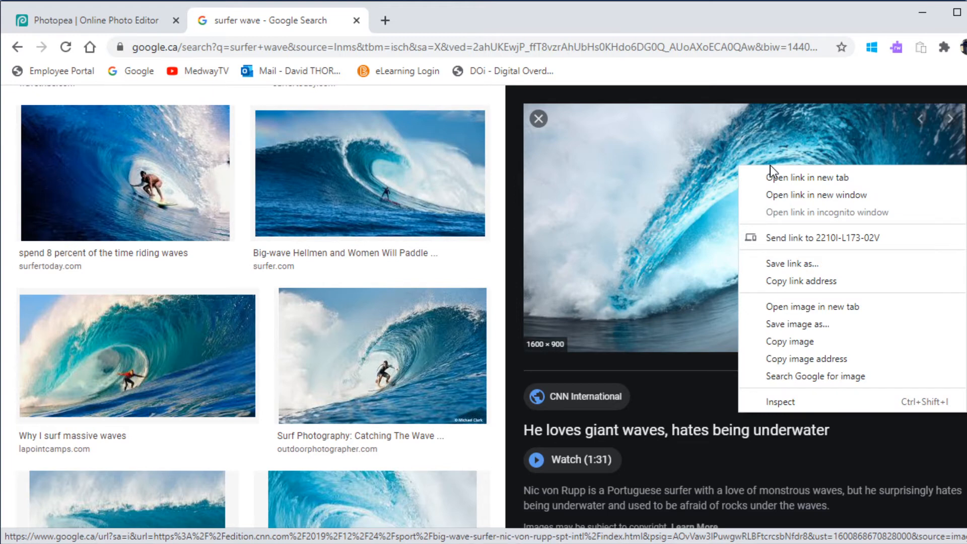
{"action": "left_click", "coordinate": [786, 343]}
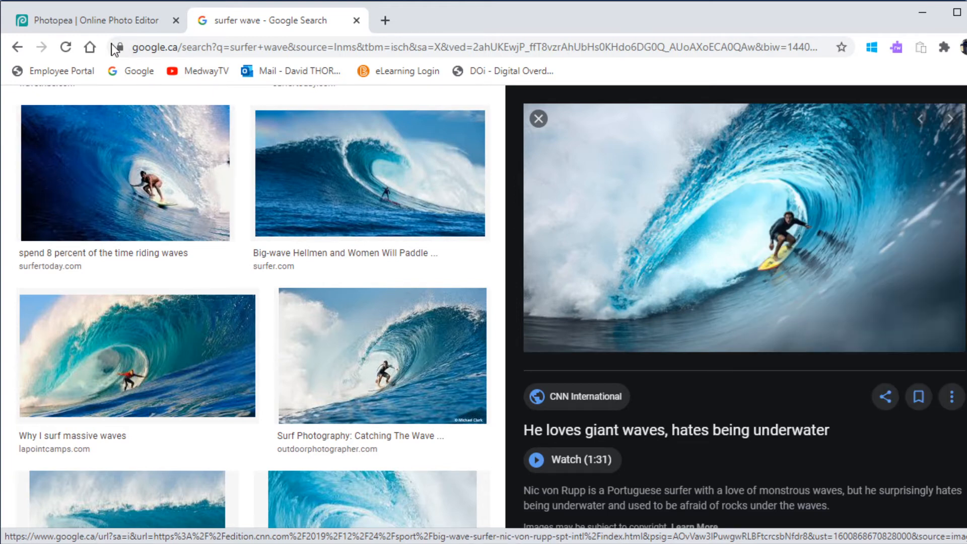
Return to Photopea and paste the copied surfer image as a new layer above the dogs.
{"action": "left_click", "coordinate": [99, 26]}
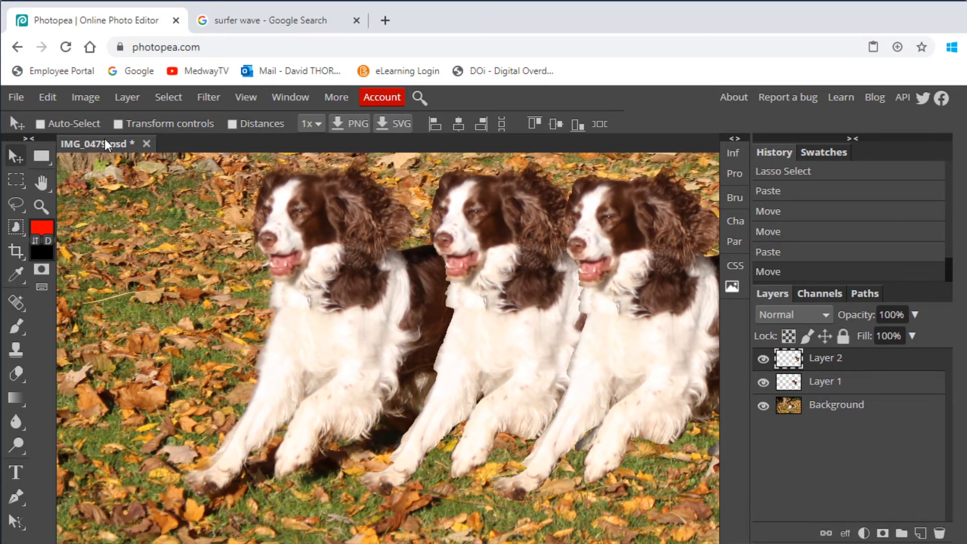
{"action": "left_click", "coordinate": [36, 98]}
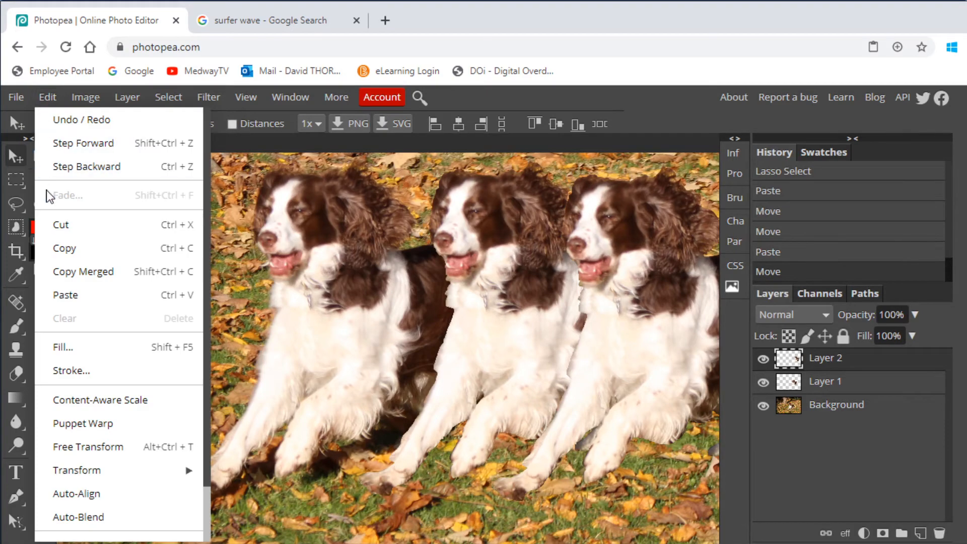
{"action": "left_click", "coordinate": [61, 296]}
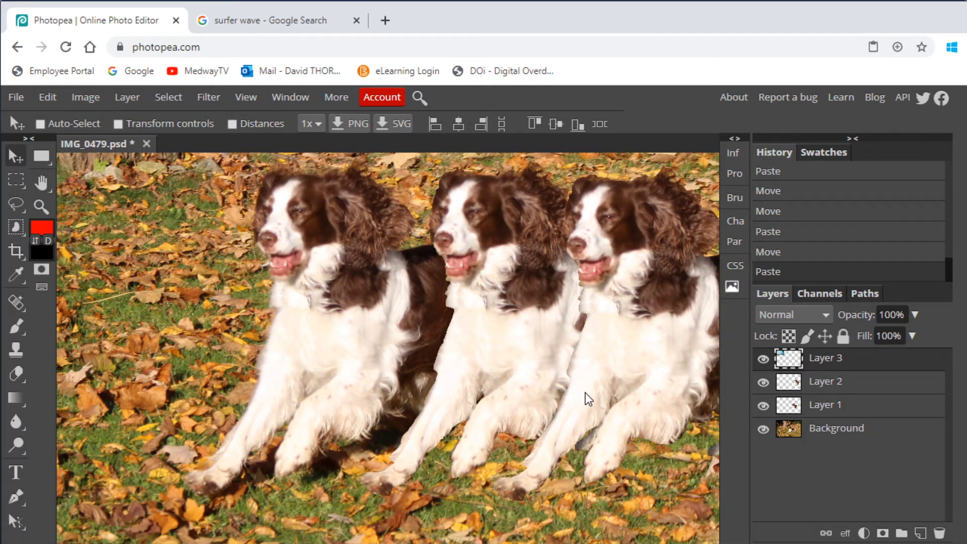
{"action": "key", "text": "ctrl"}
{"action": "scroll", "coordinate": [589, 399], "scroll_direction": "down", "scroll_amount": 5}
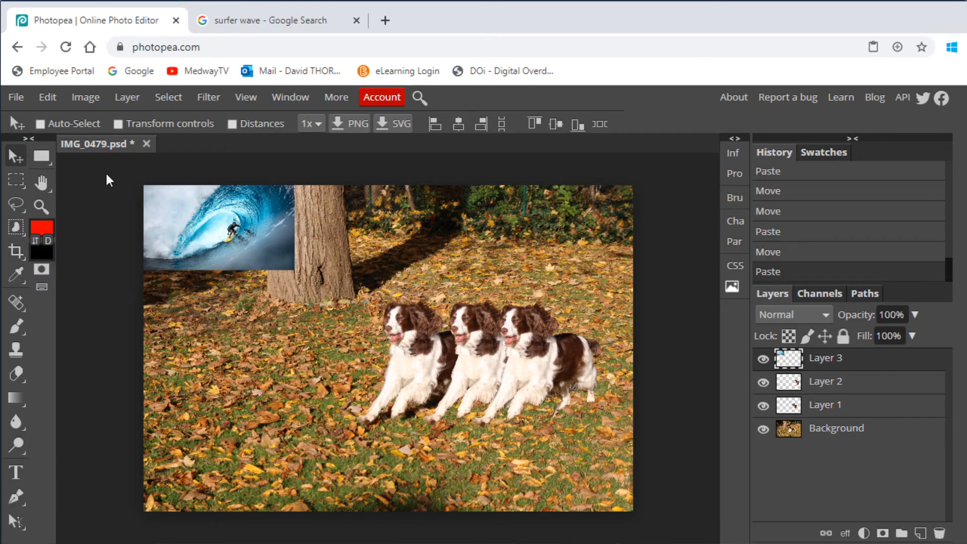
Free Transform the surfer image to 397% and shift it left to X 2592 px so it covers the whole canvas.
{"action": "left_click", "coordinate": [48, 97]}
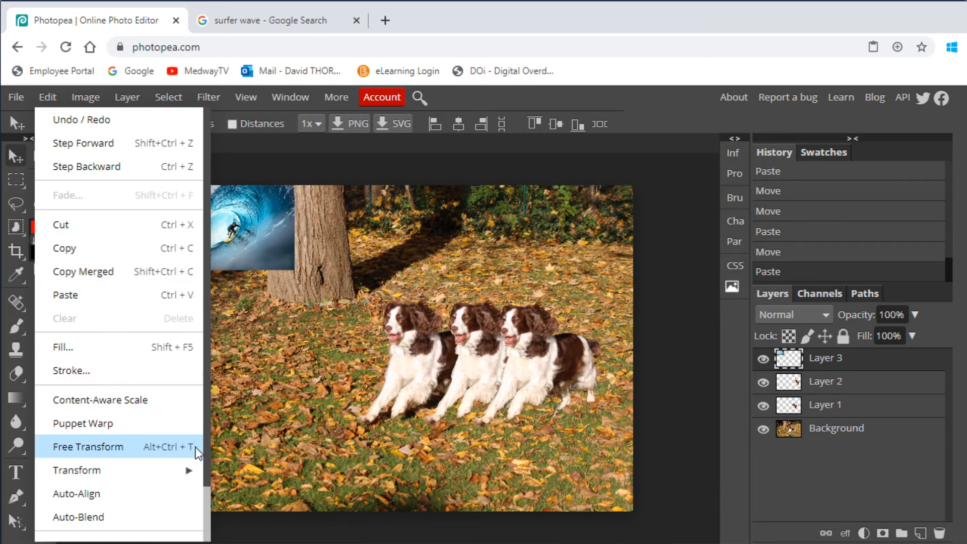
{"action": "left_click", "coordinate": [165, 446]}
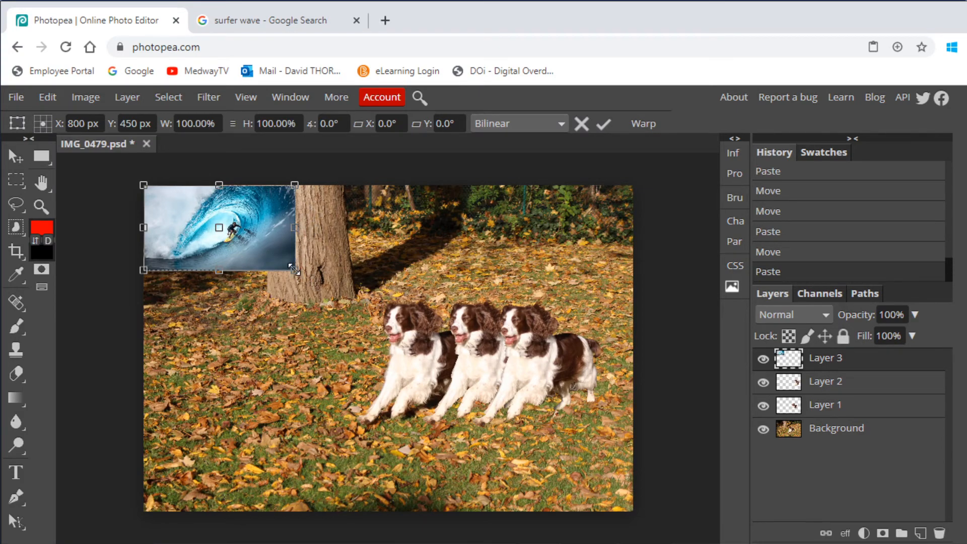
{"action": "left_click_drag", "start_coordinate": [295, 270], "coordinate": [738, 540]}
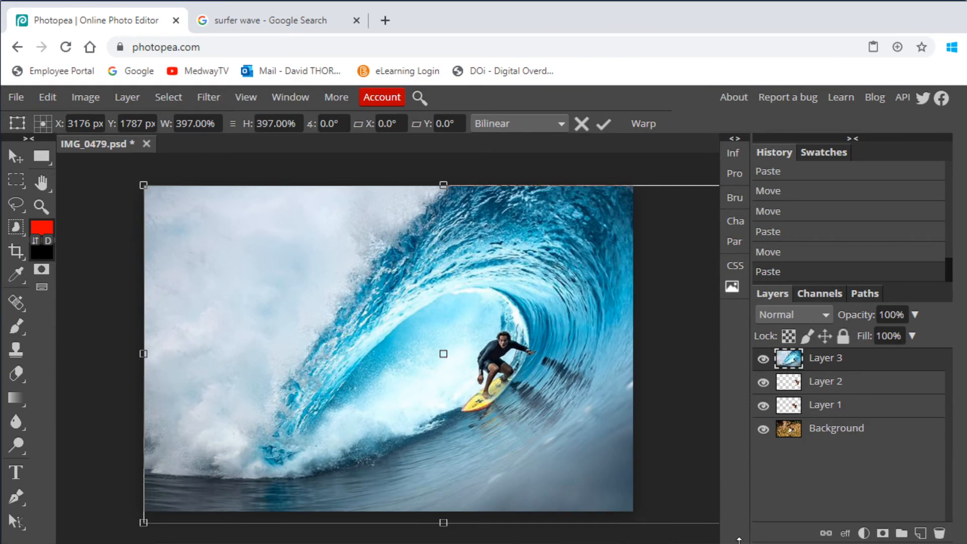
{"action": "left_click_drag", "start_coordinate": [484, 437], "coordinate": [428, 440]}
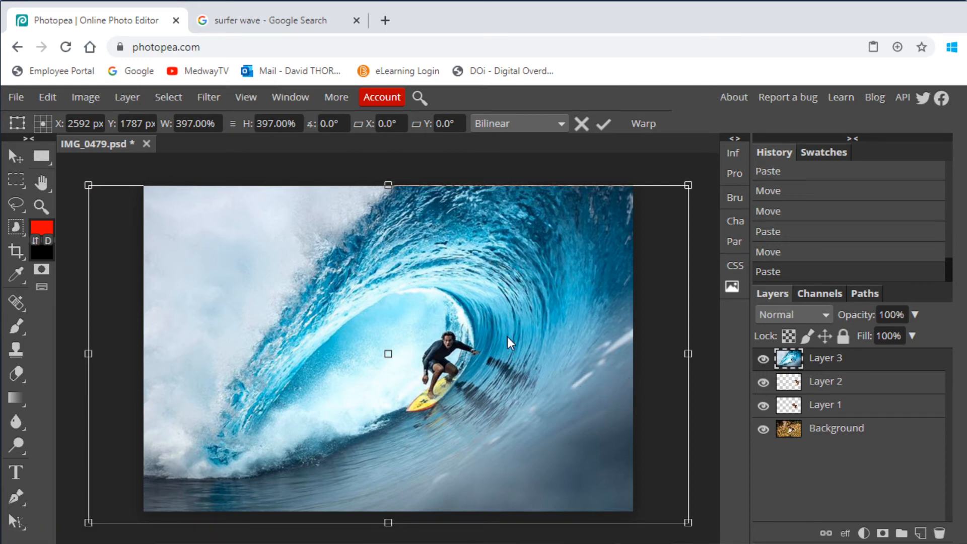
{"action": "key", "text": "Return"}
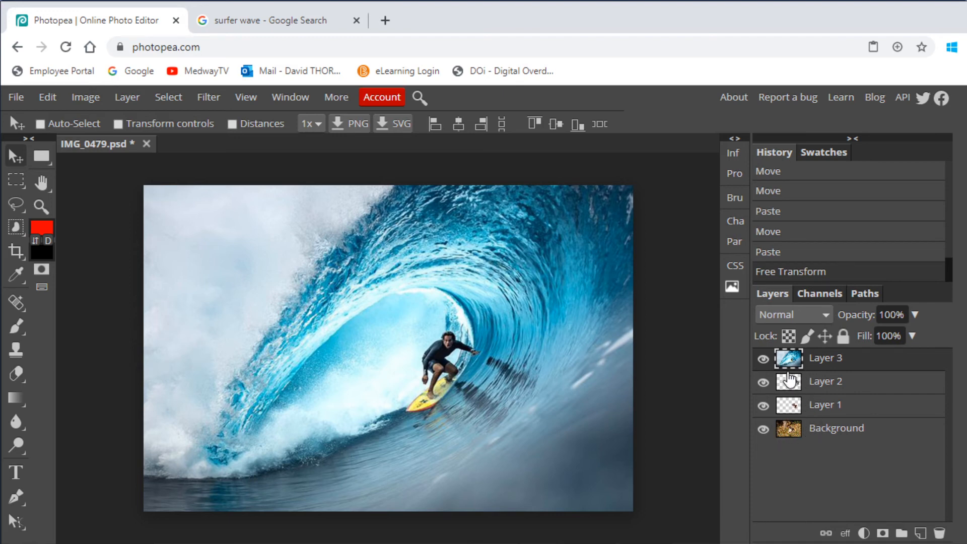
Hide Layer 3 to check the dogs beneath it, and show the layer again.
{"action": "left_click", "coordinate": [762, 359]}
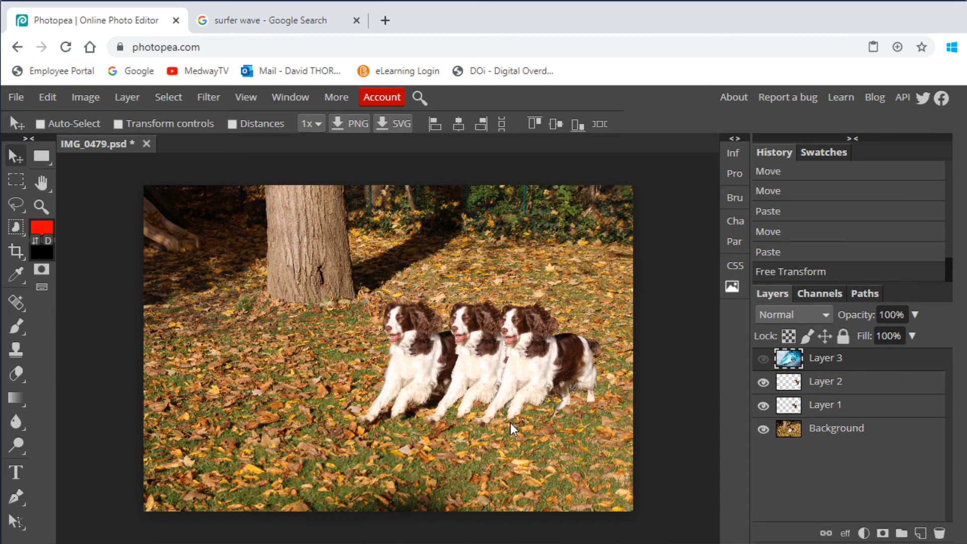
{"action": "left_click", "coordinate": [763, 358]}
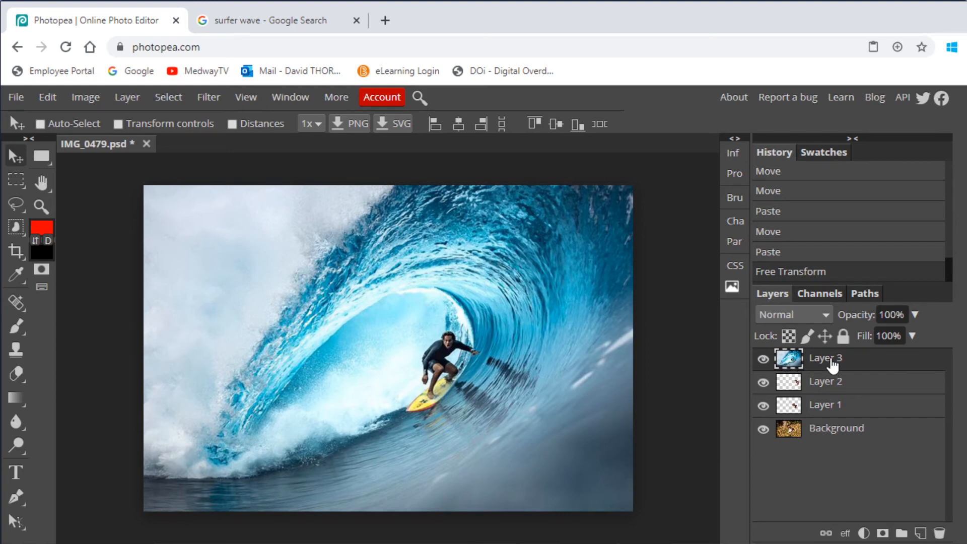
Move the surfer layer below both dog layers, directly above the Background, and delete the duplicate dog on Layer 2.
{"action": "left_click_drag", "start_coordinate": [832, 364], "coordinate": [830, 415]}
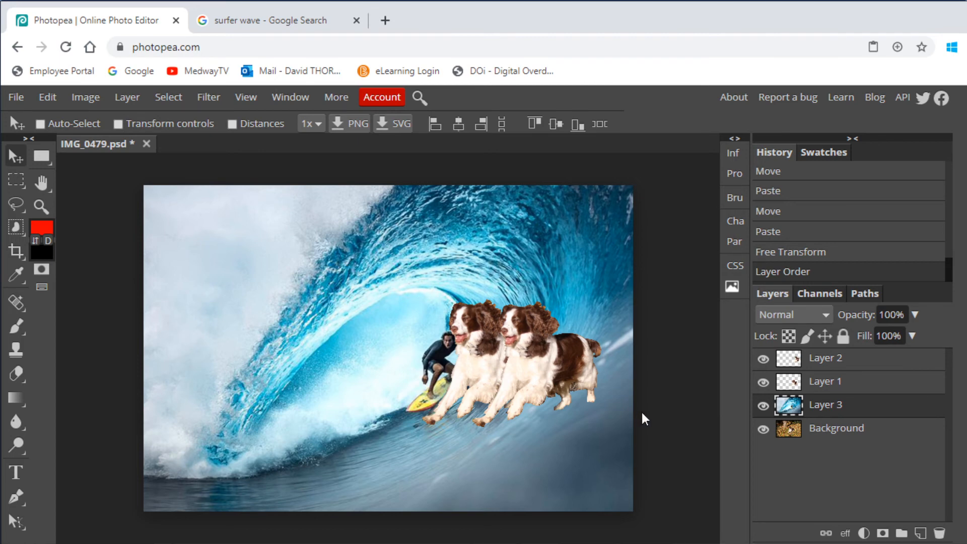
{"action": "left_click", "coordinate": [825, 359]}
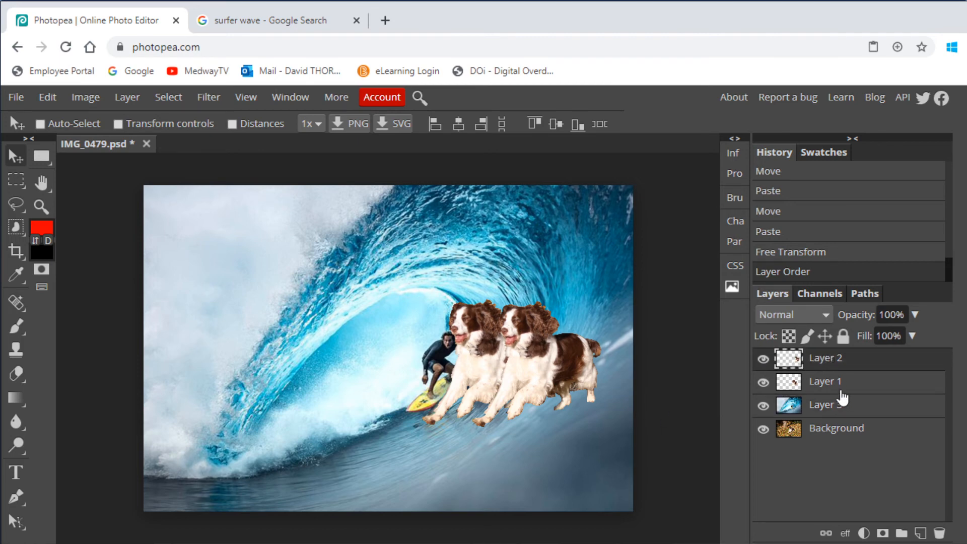
{"action": "left_click", "coordinate": [938, 533]}
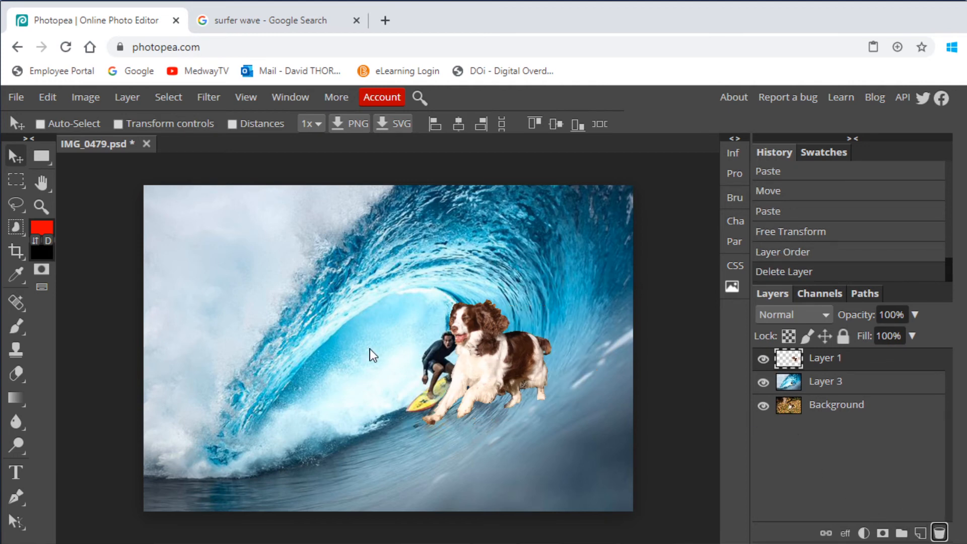
Free Transform the dog on Layer 1 to 64.69% and place it over the surfer at X 3271 px, Y 1845 px.
{"action": "left_click", "coordinate": [41, 207]}
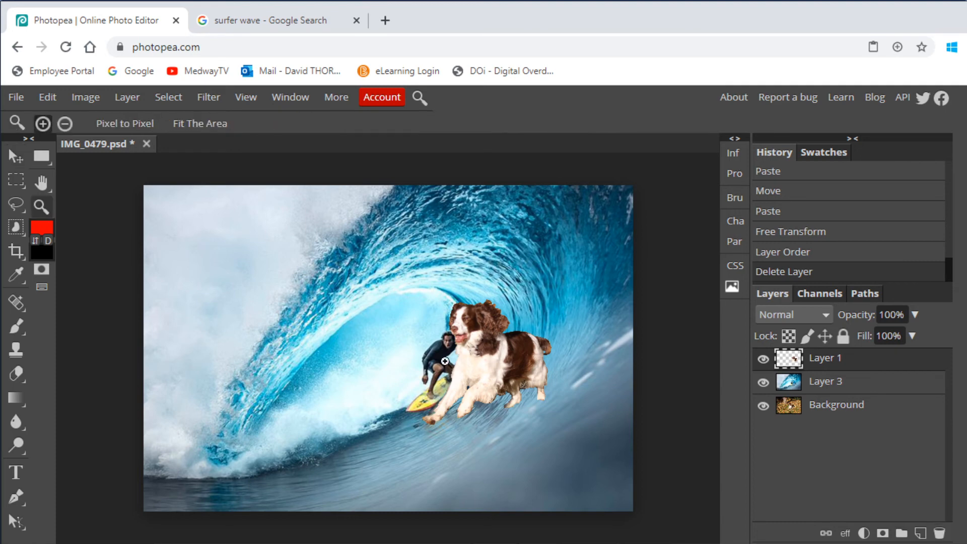
{"action": "left_click", "coordinate": [464, 361]}
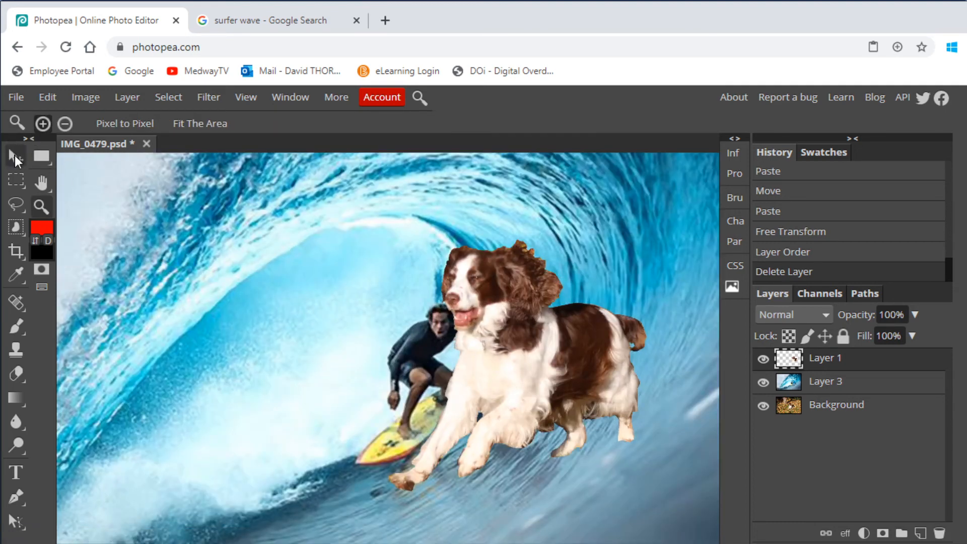
{"action": "left_click", "coordinate": [14, 156]}
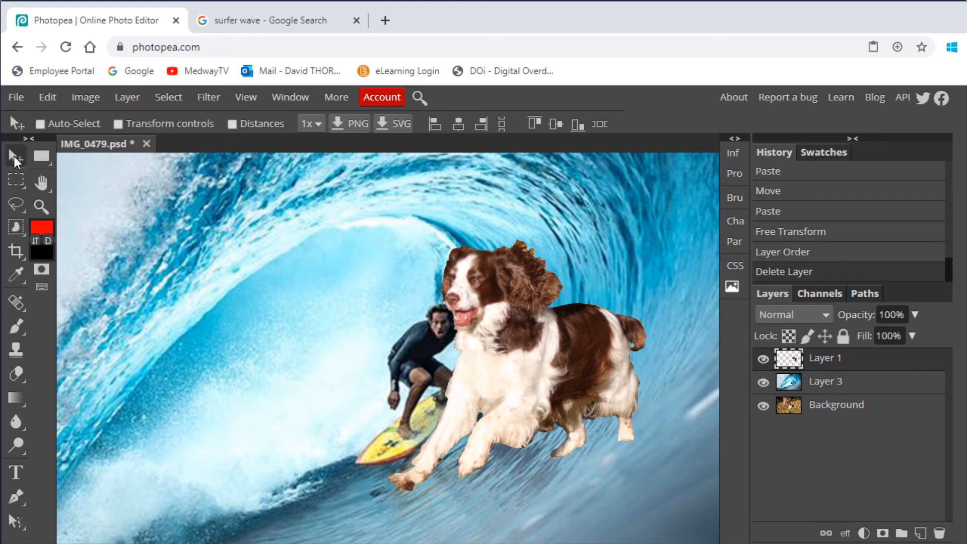
{"action": "left_click", "coordinate": [54, 103]}
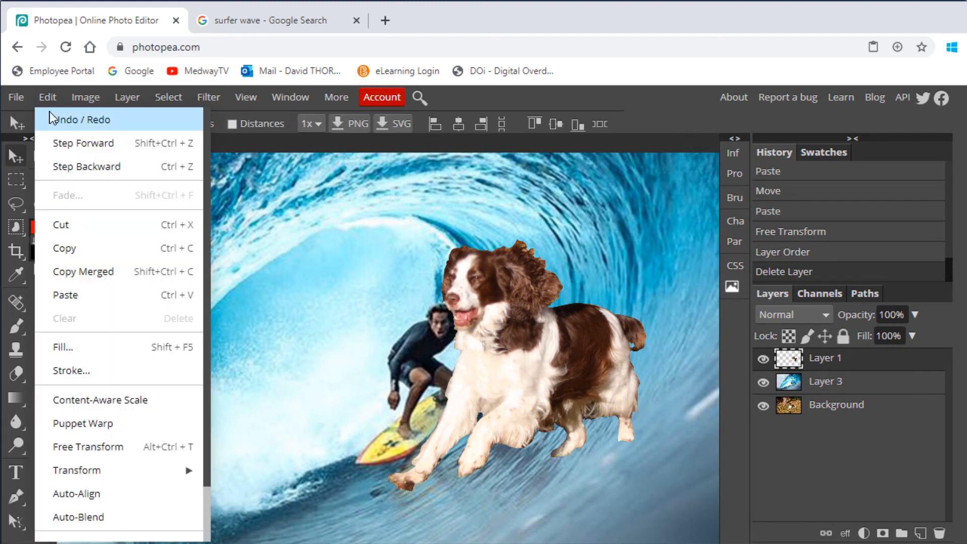
{"action": "left_click", "coordinate": [100, 447]}
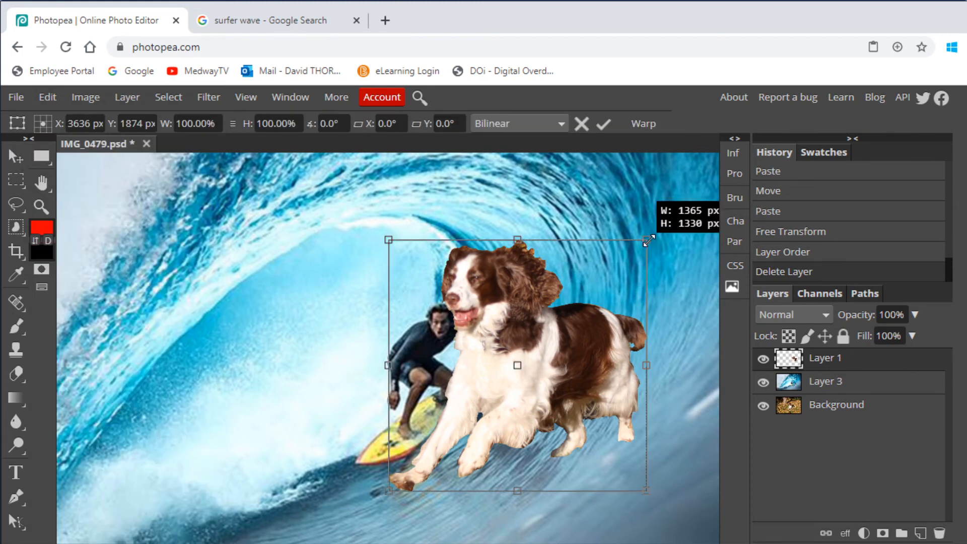
{"action": "left_click_drag", "start_coordinate": [648, 241], "coordinate": [555, 331]}
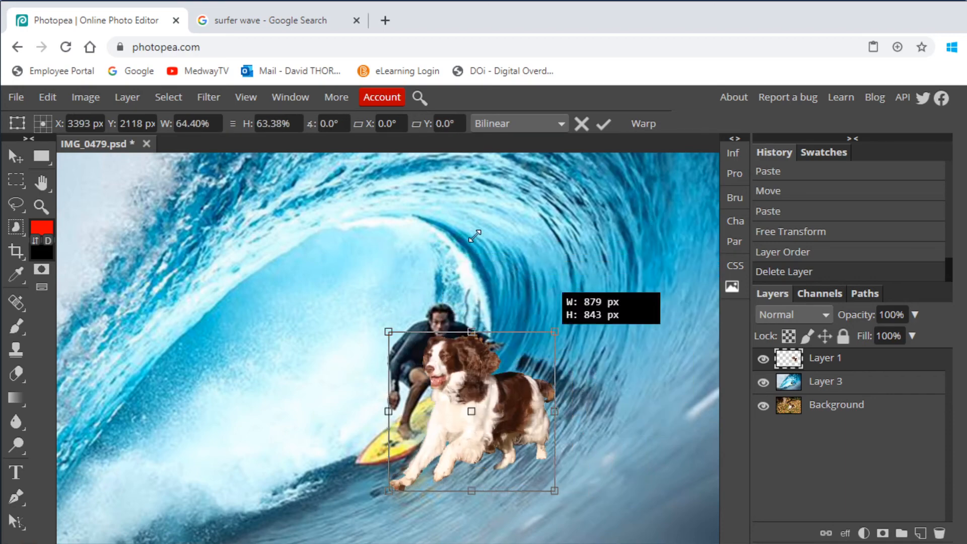
{"action": "left_click_drag", "start_coordinate": [475, 236], "coordinate": [634, 291]}
{"action": "left_click_drag", "start_coordinate": [637, 287], "coordinate": [555, 329]}
{"action": "left_click_drag", "start_coordinate": [512, 419], "coordinate": [490, 375]}
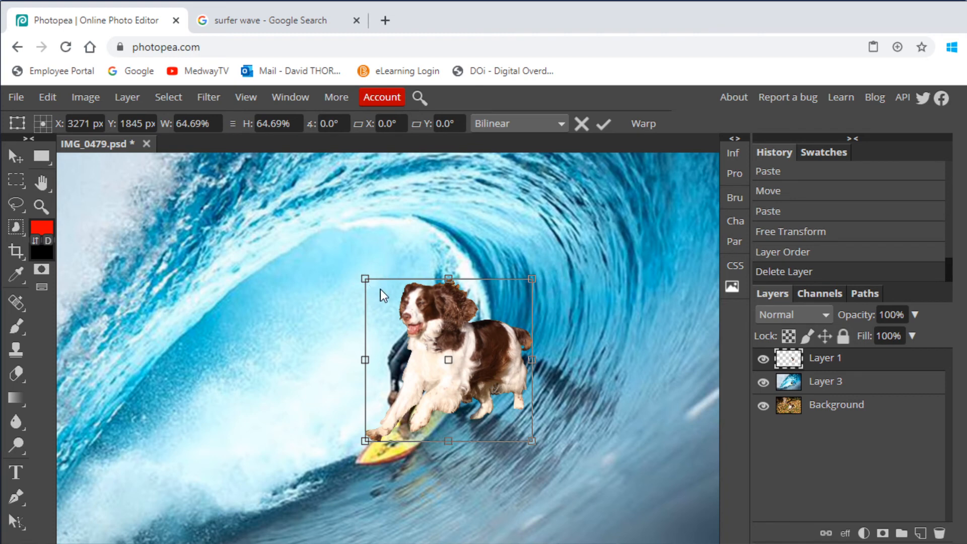
Rotate the dog to -13.4°, shift it to X 3183 px, Y 1837 px so it stands on the surfboard, and apply the transform.
{"action": "left_click_drag", "start_coordinate": [352, 272], "coordinate": [325, 298]}
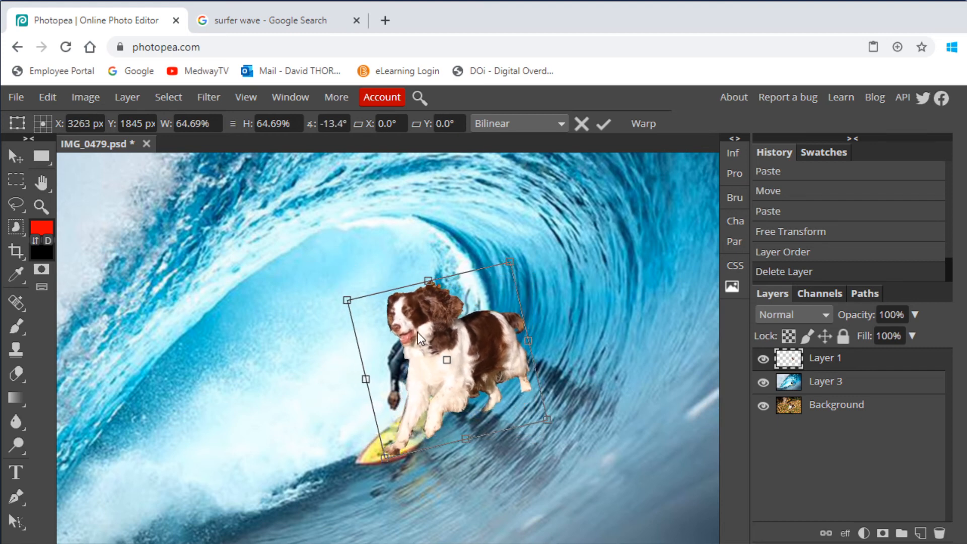
{"action": "left_click_drag", "start_coordinate": [420, 338], "coordinate": [416, 336]}
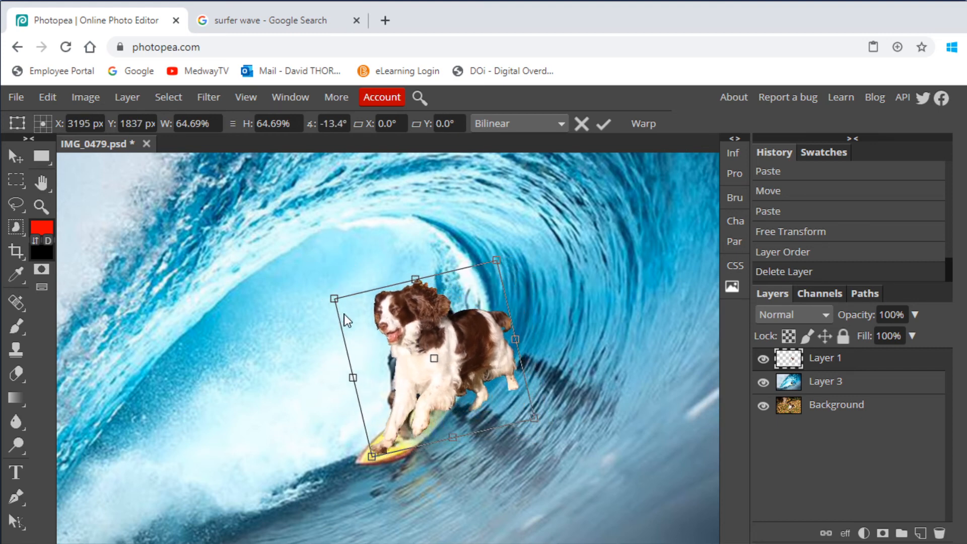
{"action": "left_click_drag", "start_coordinate": [413, 360], "coordinate": [411, 360]}
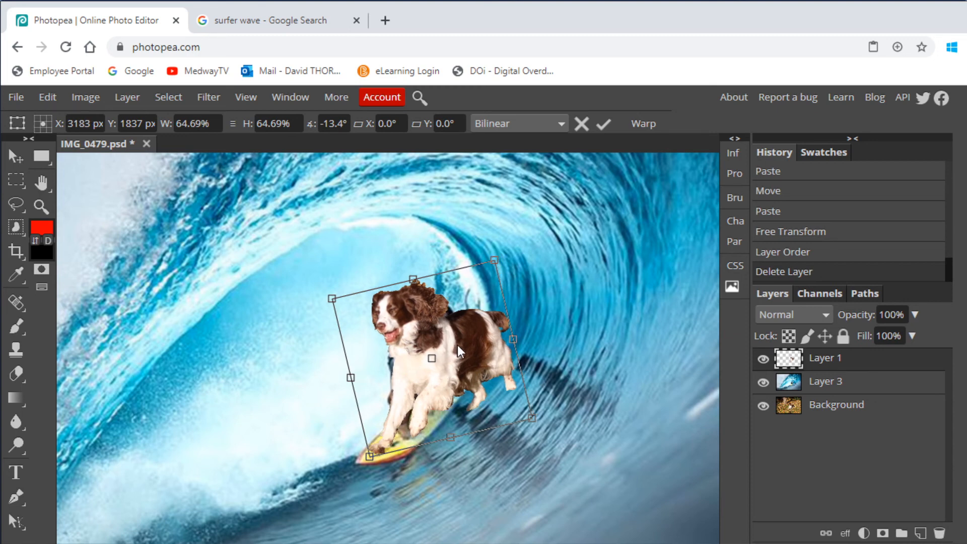
{"action": "key", "text": "Return"}
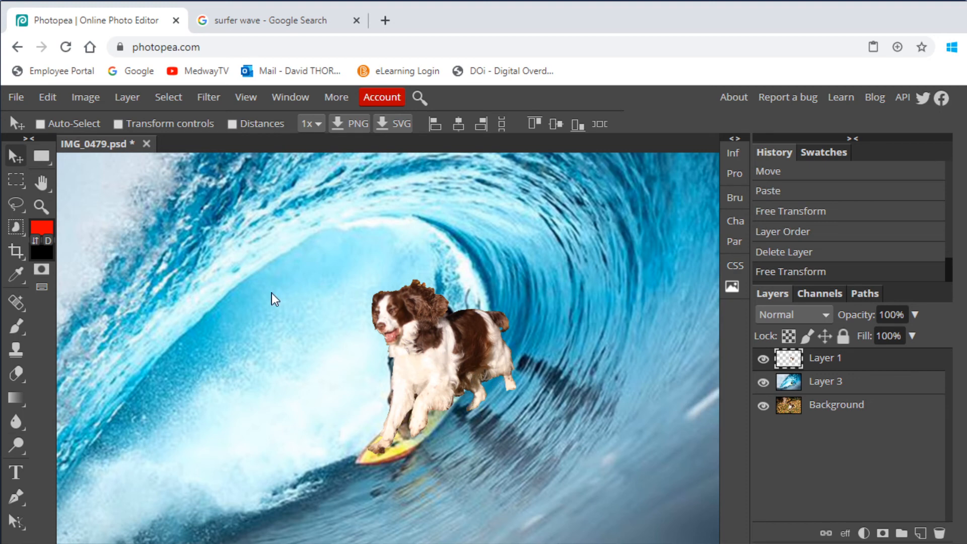
Free Transform the dog again, scaling it to 95.33% with a -3.5° rotation at X 3217 px, Y 1904 px.
{"action": "key", "text": "ctrl+t"}
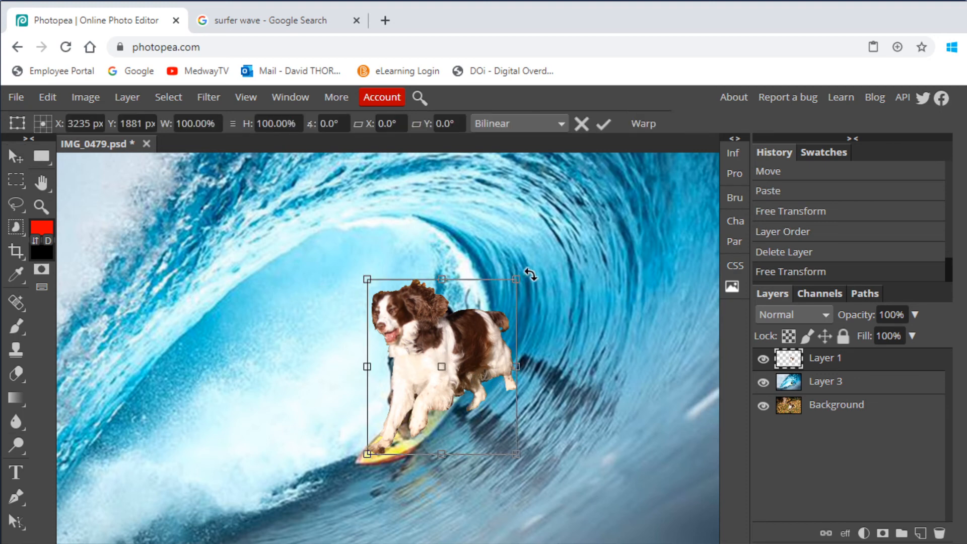
{"action": "left_click_drag", "start_coordinate": [528, 274], "coordinate": [503, 278]}
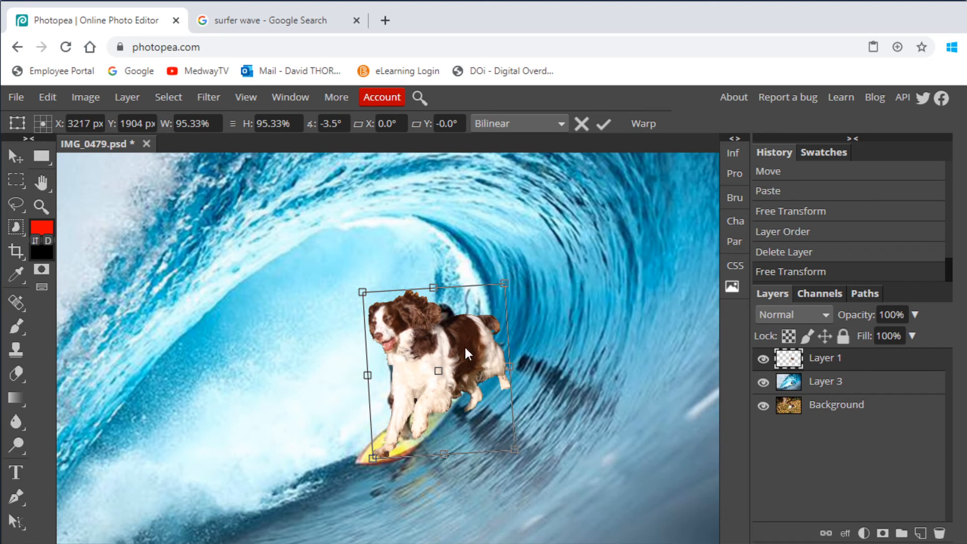
{"action": "key", "text": "Return"}
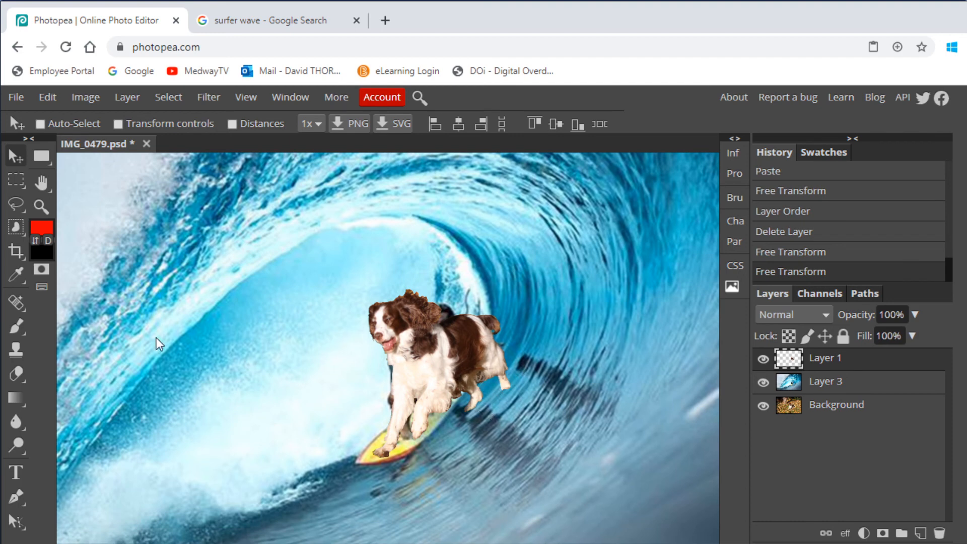
Choose the Eraser tool and set its brush size to 181 px for working close up on the dog.
{"action": "left_click", "coordinate": [16, 374]}
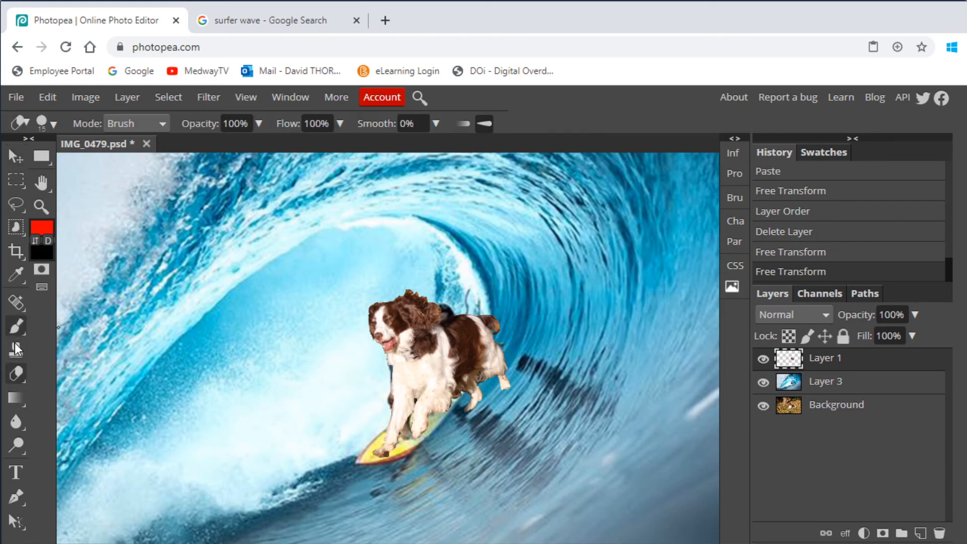
{"action": "right_click", "coordinate": [19, 371]}
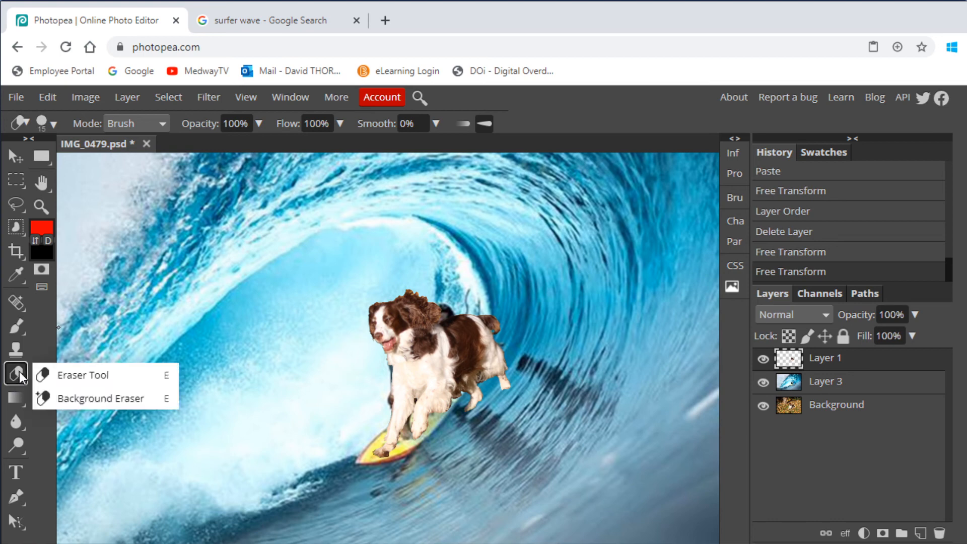
{"action": "left_click", "coordinate": [72, 375]}
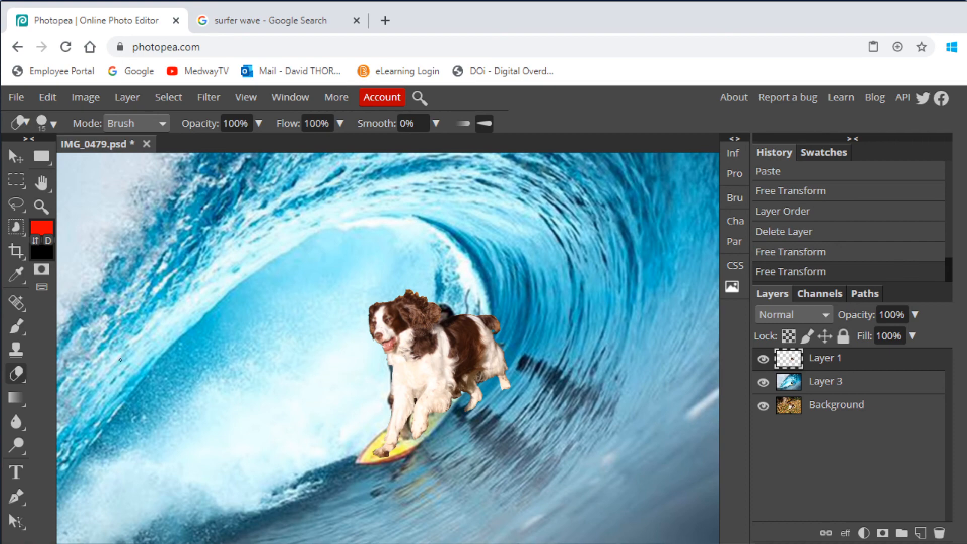
{"action": "left_click", "coordinate": [44, 209]}
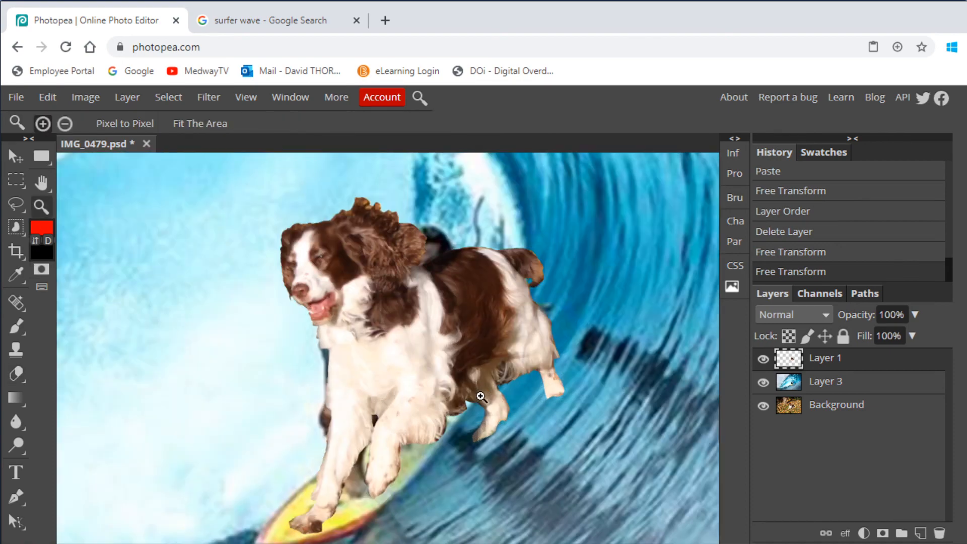
{"action": "left_click", "coordinate": [456, 383]}
{"action": "left_click", "coordinate": [14, 375]}
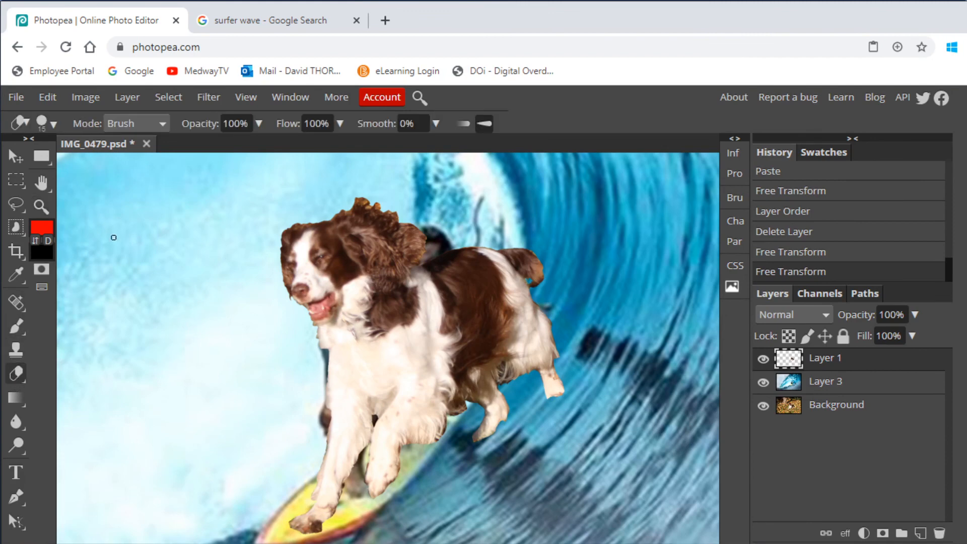
{"action": "left_click", "coordinate": [53, 124]}
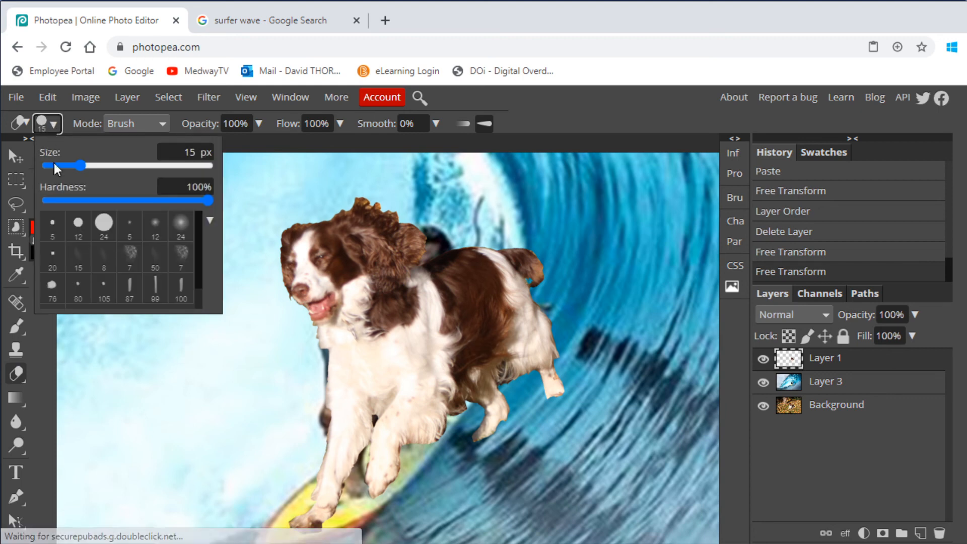
{"action": "left_click_drag", "start_coordinate": [81, 164], "coordinate": [131, 167]}
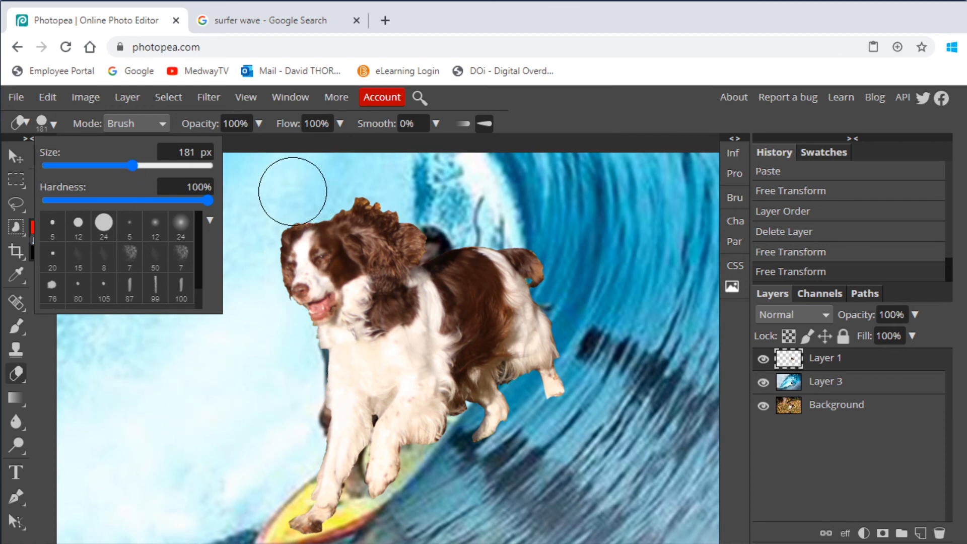
Try a hard-edged eraser stroke down the dog's face and front leg, and undo it.
{"action": "mouse_move", "coordinate": [268, 198]}
{"action": "left_mouse_down"}
{"action": "mouse_move", "coordinate": [311, 288]}
{"action": "mouse_move", "coordinate": [326, 382]}
{"action": "mouse_move", "coordinate": [324, 420]}
{"action": "mouse_move", "coordinate": [291, 453]}
{"action": "left_mouse_up"}
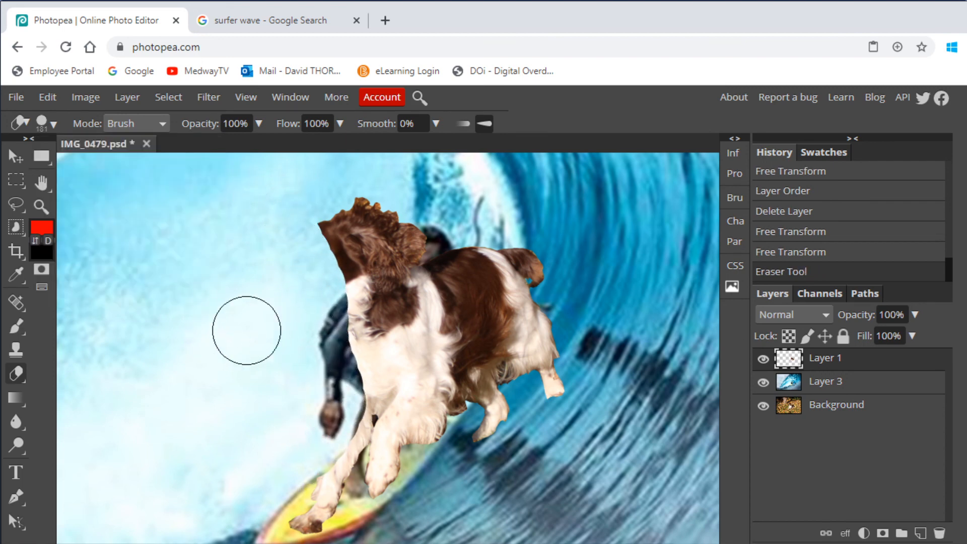
{"action": "left_click", "coordinate": [47, 97]}
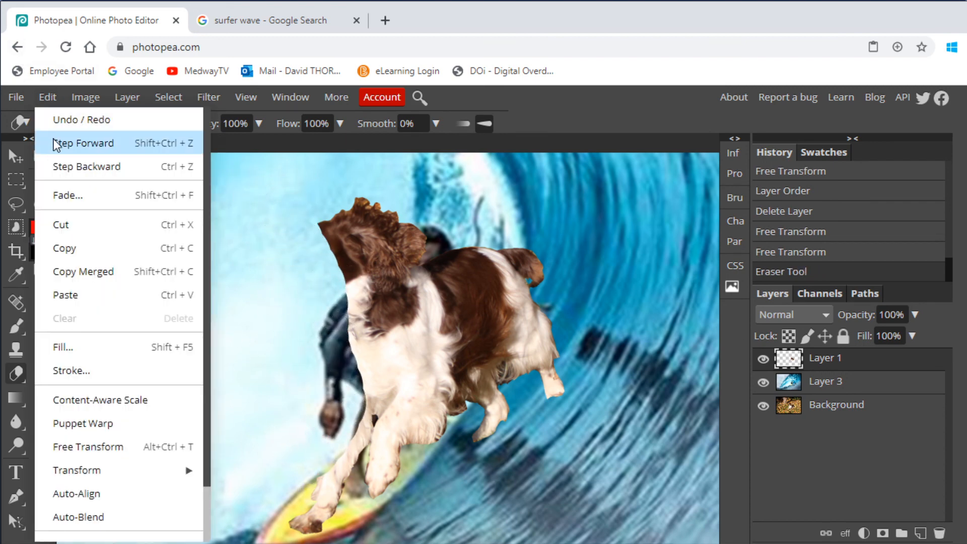
{"action": "left_click", "coordinate": [50, 117]}
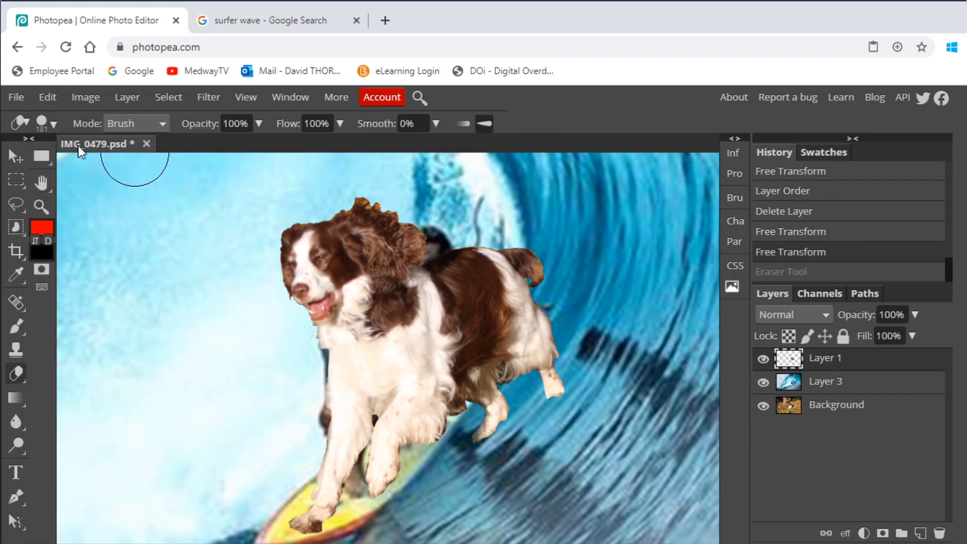
Set the eraser's hardness to 0%, try soft strokes down the dog's face and front, and undo them.
{"action": "left_click", "coordinate": [53, 122]}
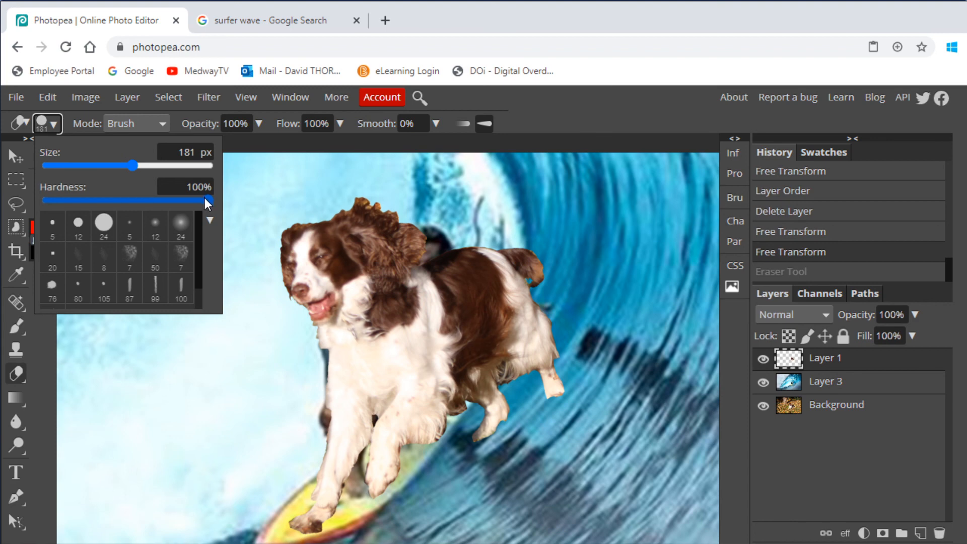
{"action": "left_click_drag", "start_coordinate": [203, 200], "coordinate": [45, 203]}
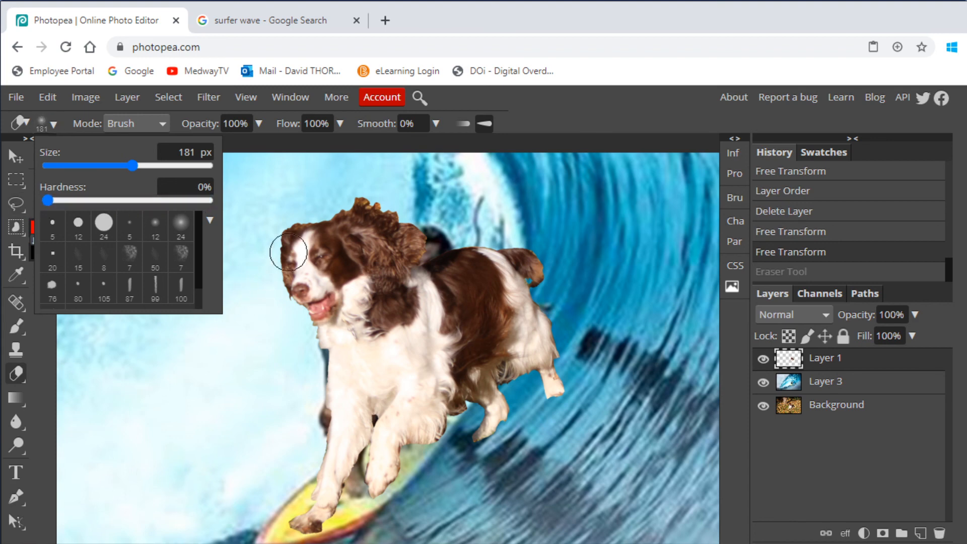
{"action": "mouse_move", "coordinate": [310, 227]}
{"action": "left_mouse_down"}
{"action": "mouse_move", "coordinate": [283, 237]}
{"action": "mouse_move", "coordinate": [298, 298]}
{"action": "mouse_move", "coordinate": [273, 356]}
{"action": "mouse_move", "coordinate": [276, 342]}
{"action": "left_mouse_up"}
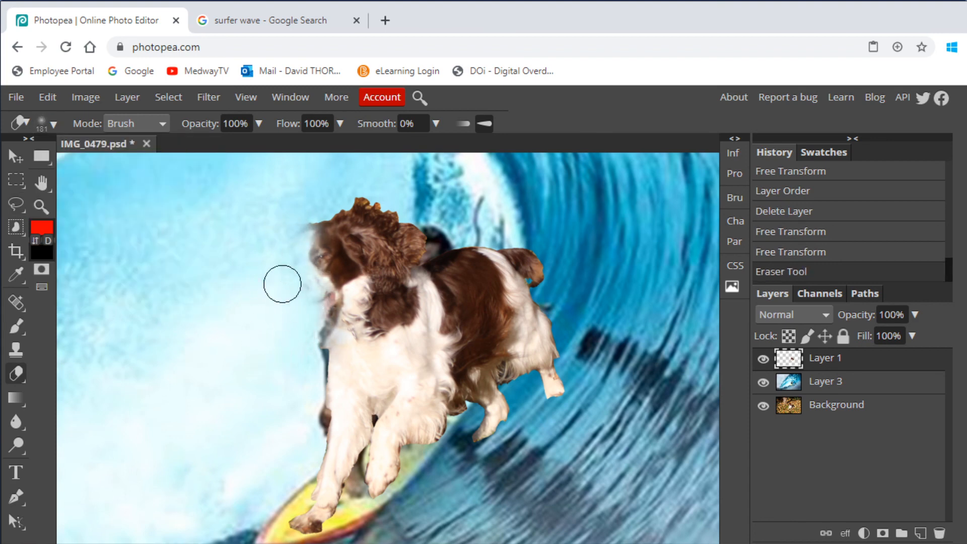
{"action": "left_click", "coordinate": [48, 98]}
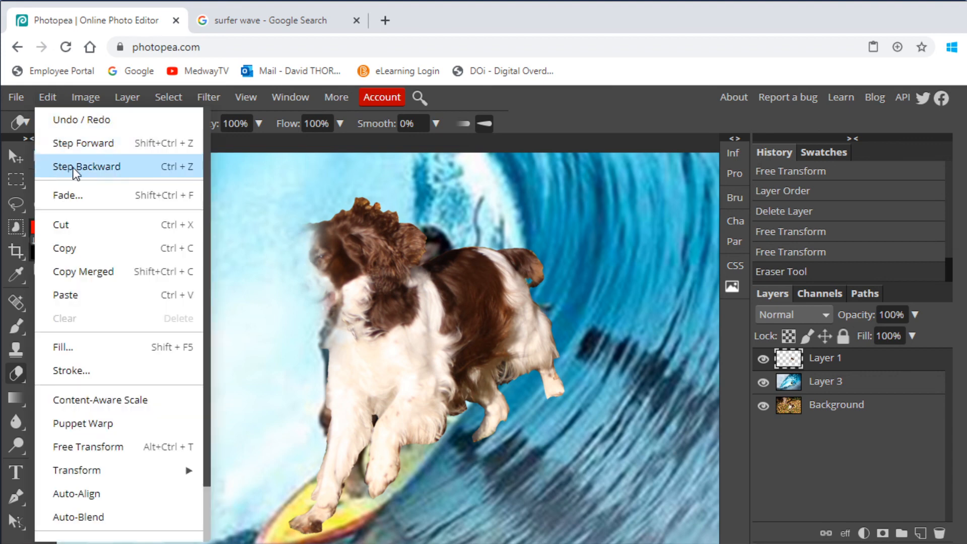
{"action": "left_click", "coordinate": [174, 167]}
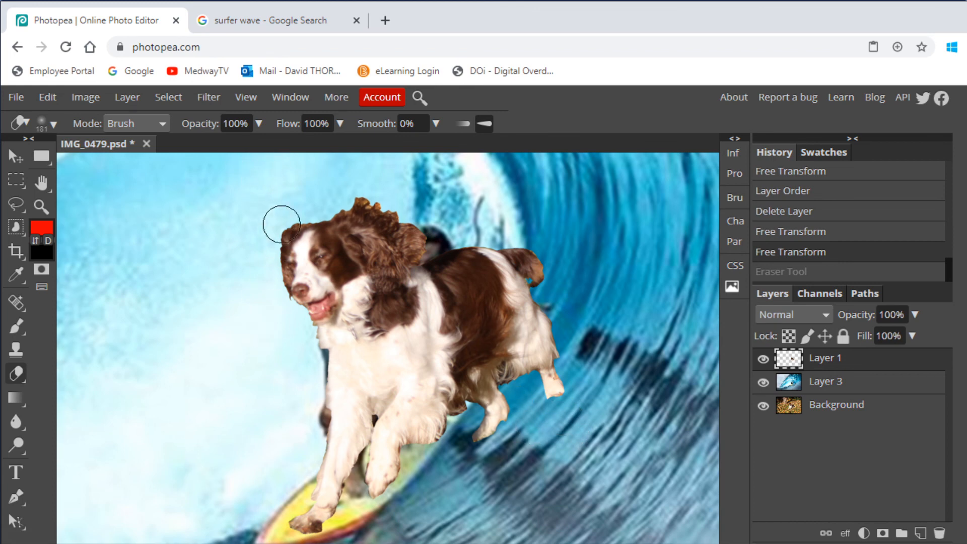
{"action": "mouse_move", "coordinate": [318, 185]}
{"action": "left_mouse_down"}
{"action": "mouse_move", "coordinate": [313, 409]}
{"action": "mouse_move", "coordinate": [298, 486]}
{"action": "left_mouse_up"}
{"action": "mouse_move", "coordinate": [321, 261]}
{"action": "left_mouse_down"}
{"action": "mouse_move", "coordinate": [317, 240]}
{"action": "mouse_move", "coordinate": [291, 247]}
{"action": "left_mouse_up"}
{"action": "key", "text": "ctrl+z"}
Lower the eraser's opacity to 45%, try a semi-transparent stroke down the dog's head and chest, and undo it.
{"action": "left_click", "coordinate": [258, 122]}
{"action": "left_click_drag", "start_coordinate": [256, 144], "coordinate": [249, 146]}
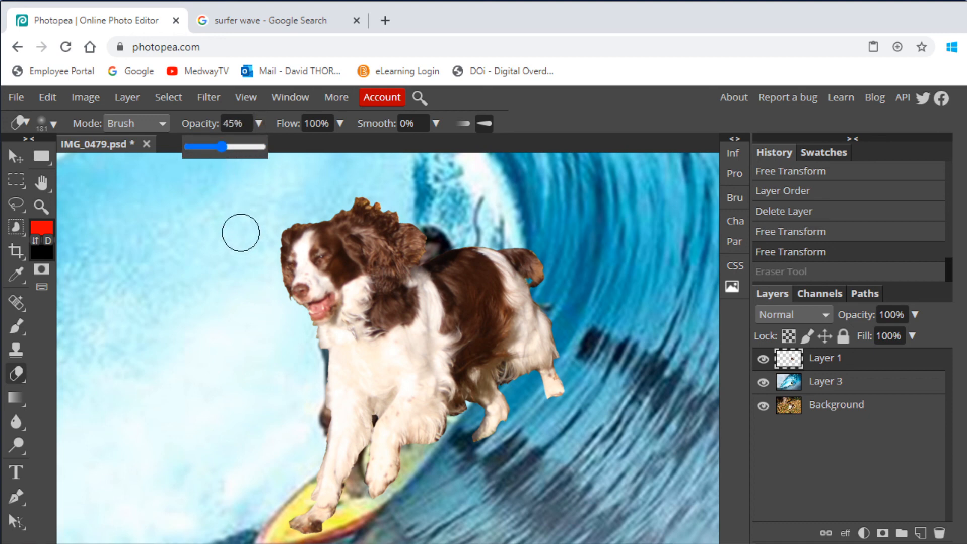
{"action": "left_click_drag", "start_coordinate": [330, 182], "coordinate": [302, 427]}
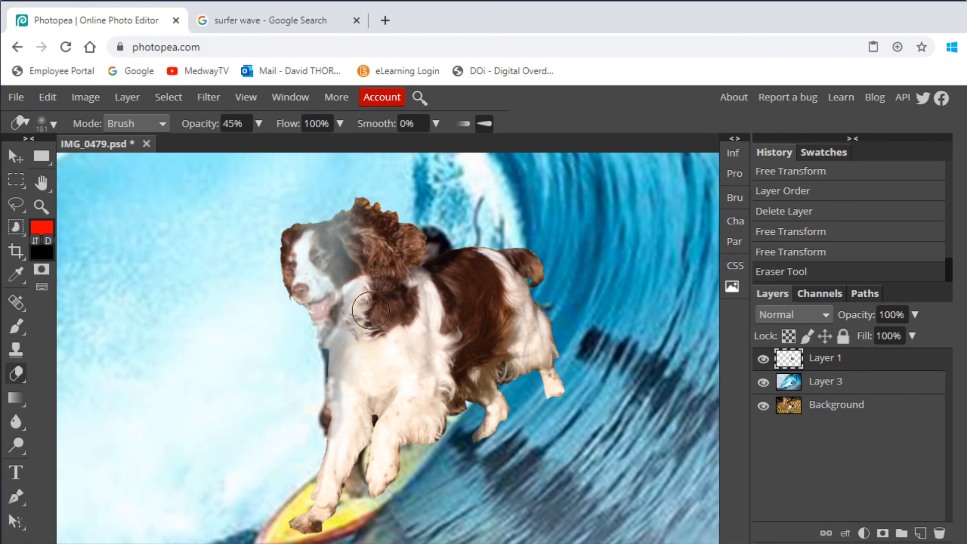
{"action": "key", "text": "ctrl+z"}
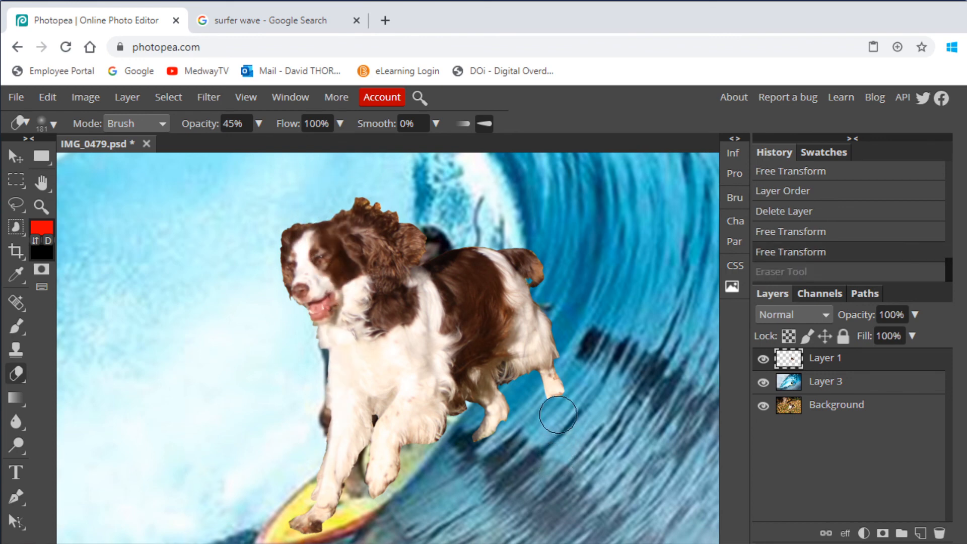
Set the eraser's size to 247 px and fade out the dog's rearmost leg with soft, semi-transparent strokes.
{"action": "left_click", "coordinate": [46, 129]}
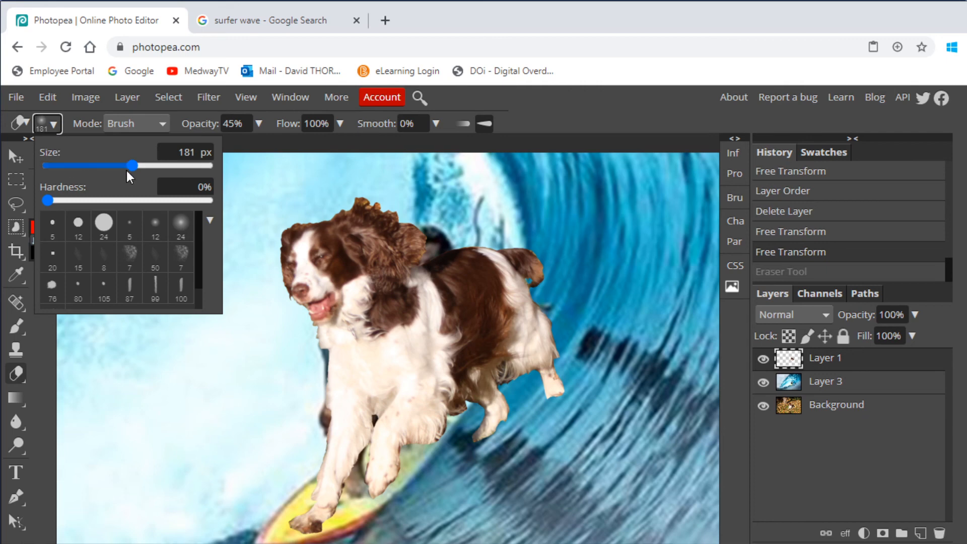
{"action": "left_click_drag", "start_coordinate": [128, 168], "coordinate": [143, 164]}
{"action": "left_click", "coordinate": [569, 404]}
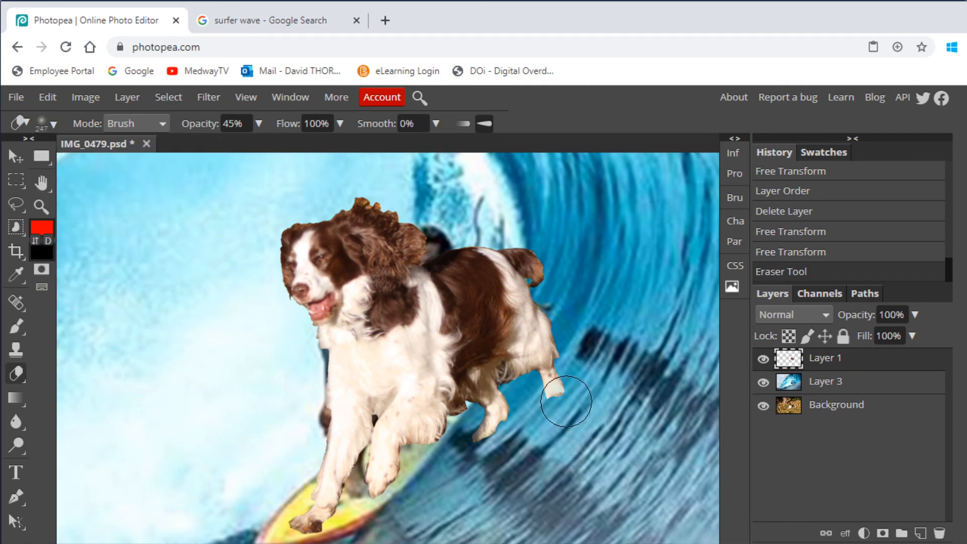
{"action": "mouse_move", "coordinate": [562, 393]}
{"action": "left_mouse_down"}
{"action": "mouse_move", "coordinate": [548, 321]}
{"action": "mouse_move", "coordinate": [549, 396]}
{"action": "mouse_move", "coordinate": [582, 388]}
{"action": "mouse_move", "coordinate": [556, 371]}
{"action": "mouse_move", "coordinate": [548, 321]}
{"action": "mouse_move", "coordinate": [548, 347]}
{"action": "mouse_move", "coordinate": [562, 331]}
{"action": "left_mouse_up"}
{"action": "left_click", "coordinate": [549, 392]}
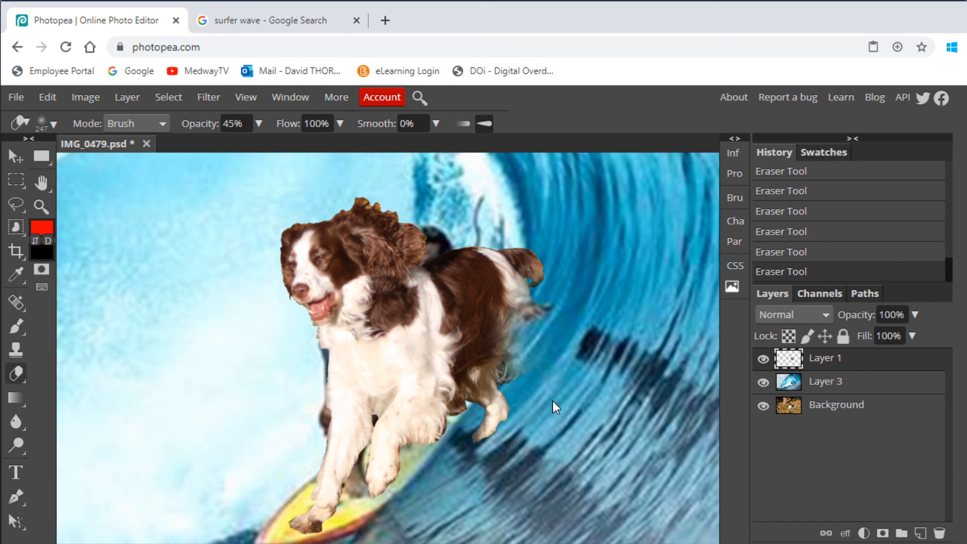
Undo the last few eraser strokes on the rearmost leg, and fade the dog's hind legs, rump and tail into the wave with soft strokes.
{"action": "key", "text": "ctrl+z"}
{"action": "key", "text": "ctrl+z"}
{"action": "key", "text": "ctrl+z"}
{"action": "key", "text": "ctrl+shift+z"}
{"action": "key", "text": "ctrl+shift+z"}
{"action": "key", "text": "ctrl+shift+z"}
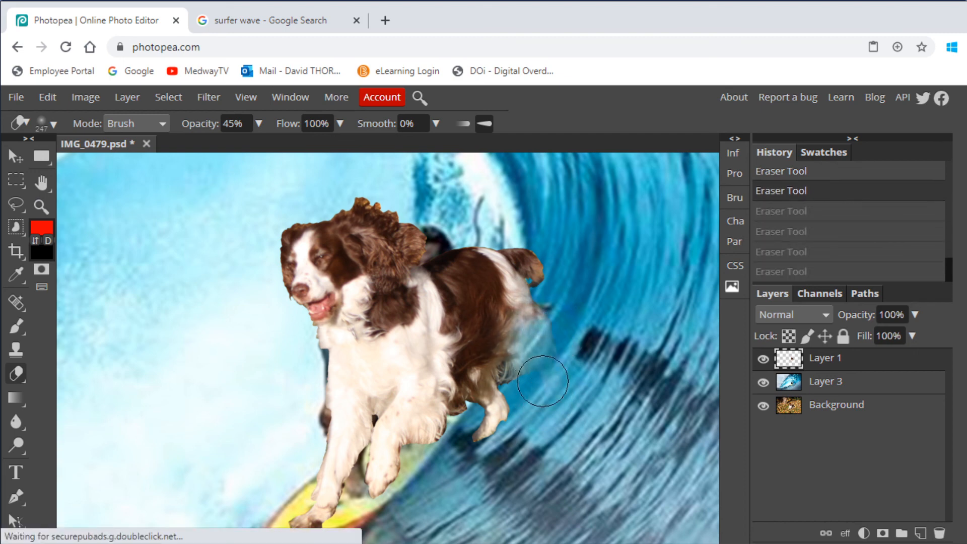
{"action": "mouse_move", "coordinate": [500, 430]}
{"action": "left_mouse_down"}
{"action": "mouse_move", "coordinate": [478, 423]}
{"action": "mouse_move", "coordinate": [514, 433]}
{"action": "mouse_move", "coordinate": [574, 413]}
{"action": "left_mouse_up"}
{"action": "mouse_move", "coordinate": [557, 267]}
{"action": "left_mouse_down"}
{"action": "mouse_move", "coordinate": [574, 306]}
{"action": "mouse_move", "coordinate": [566, 389]}
{"action": "mouse_move", "coordinate": [532, 427]}
{"action": "mouse_move", "coordinate": [499, 434]}
{"action": "mouse_move", "coordinate": [550, 440]}
{"action": "left_mouse_up"}
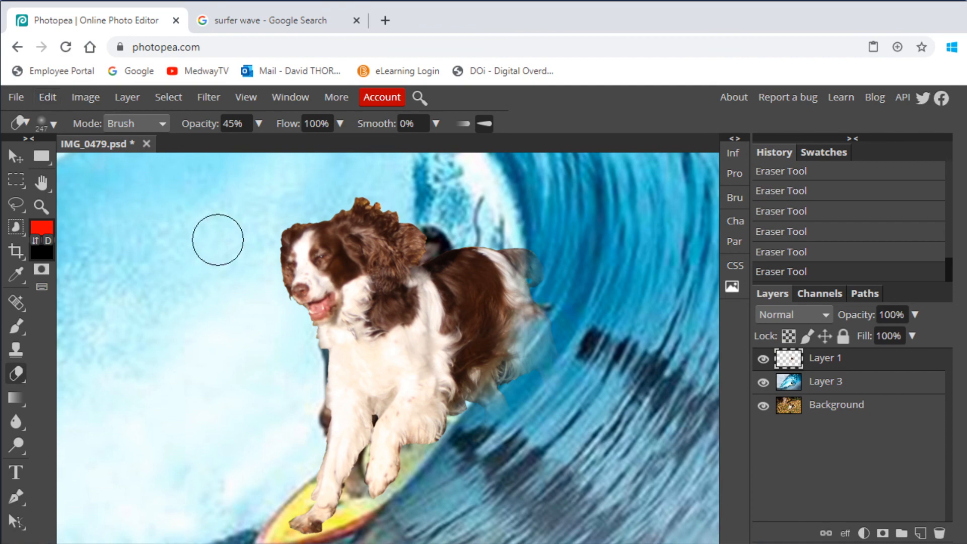
{"action": "key", "text": "ctrl+minus"}
{"action": "key", "text": "ctrl+minus"}
{"action": "scroll", "coordinate": [252, 266], "scroll_direction": "down", "scroll_amount": 2}
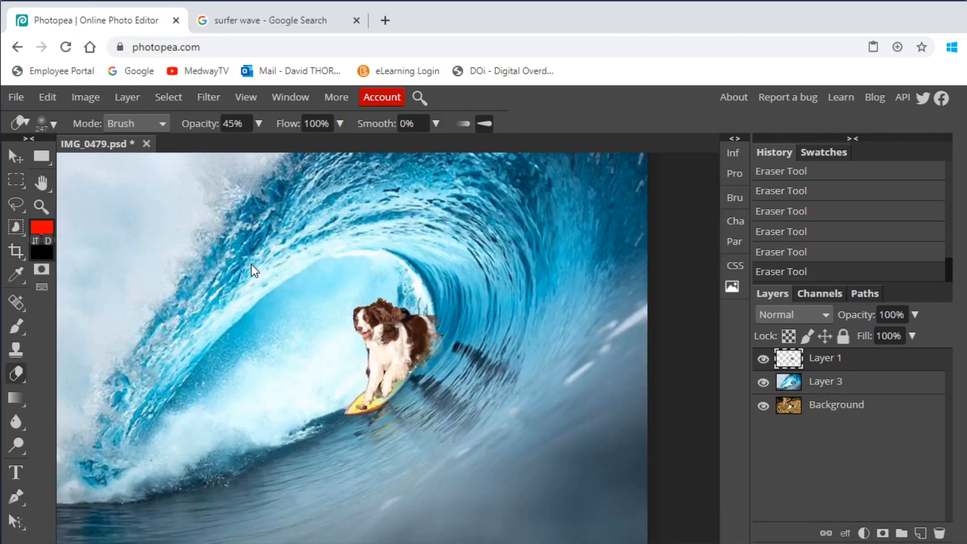
{"action": "scroll", "coordinate": [252, 265], "scroll_direction": "up", "scroll_amount": 3}
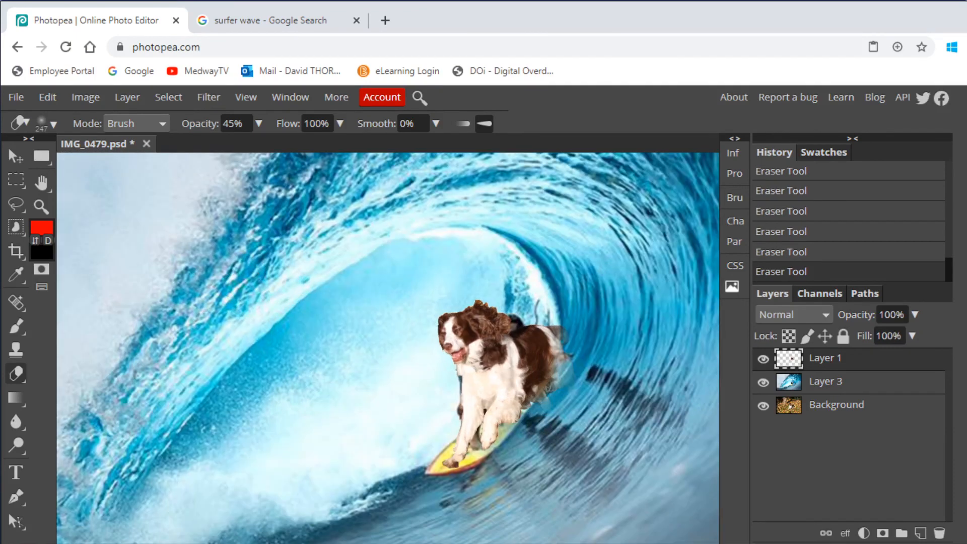